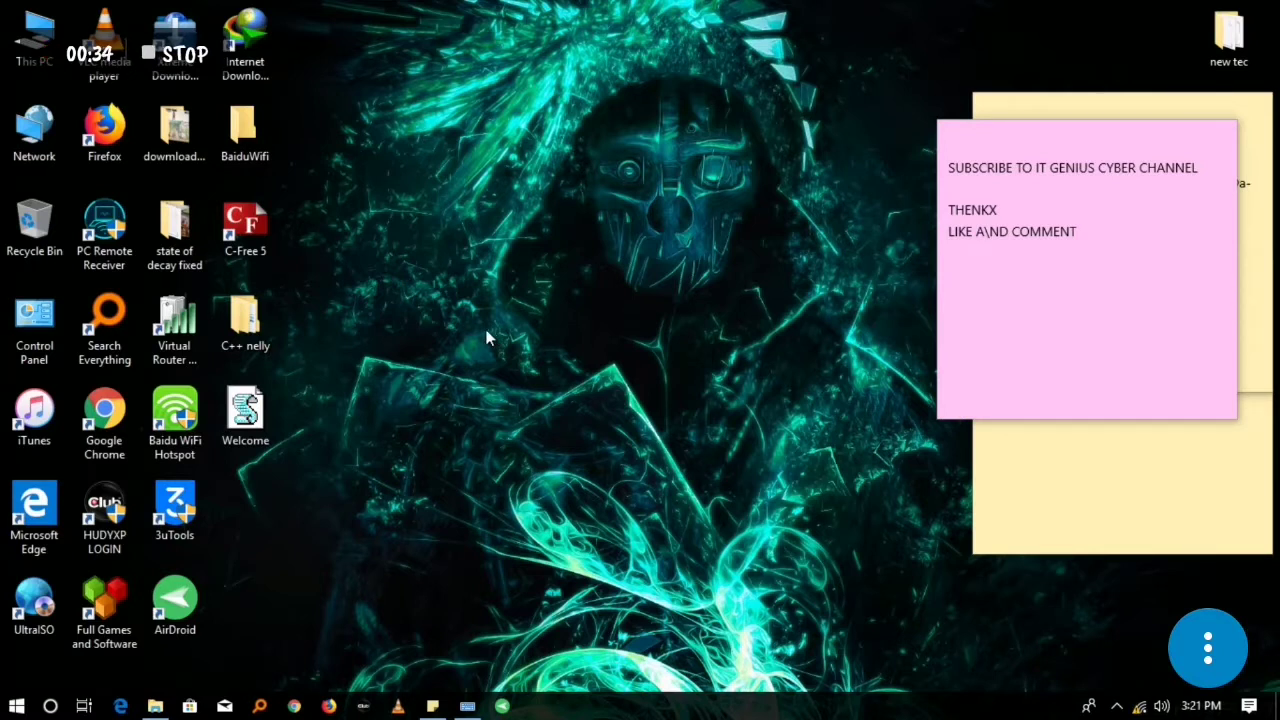
{"action": "right_click", "coordinate": [368, 130]}
{"action": "left_click", "coordinate": [418, 178]}
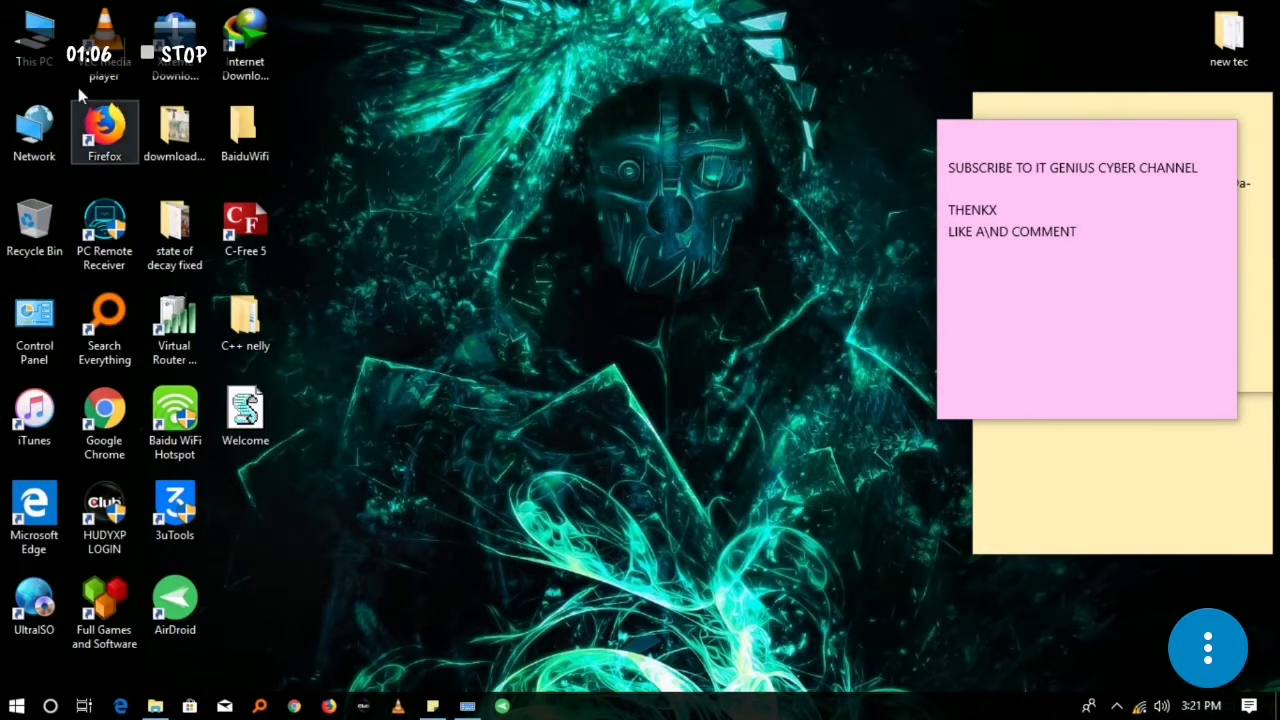
- Open the Nelly software folder on the office (D:) drive
{"action": "double_click", "coordinate": [44, 30]}
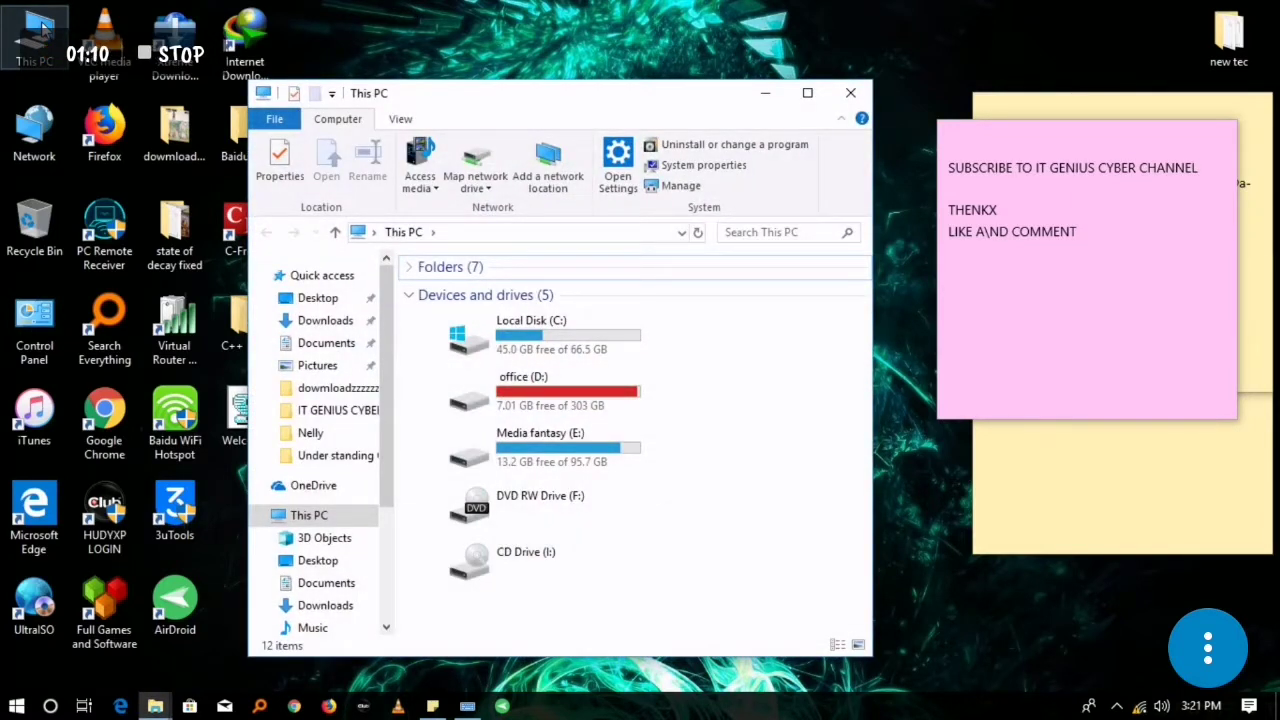
{"action": "left_click_drag", "start_coordinate": [459, 106], "coordinate": [508, 61]}
{"action": "double_click", "coordinate": [620, 346]}
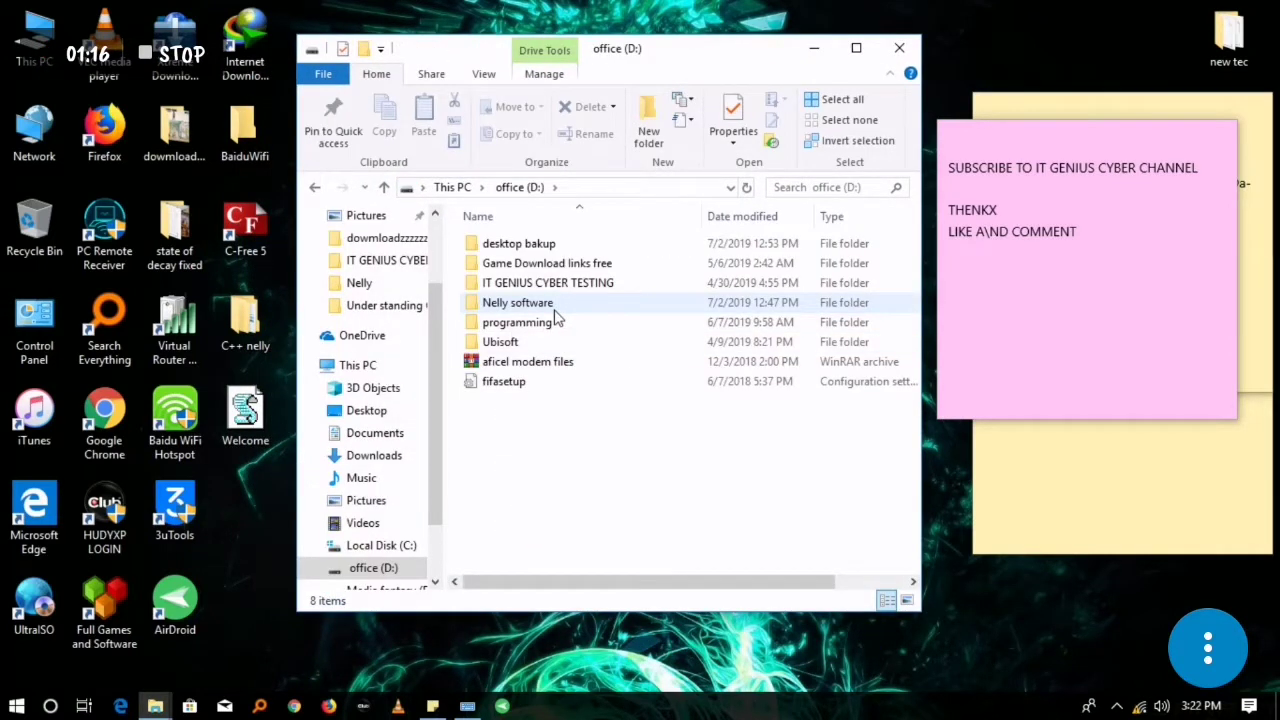
{"action": "double_click", "coordinate": [553, 306]}
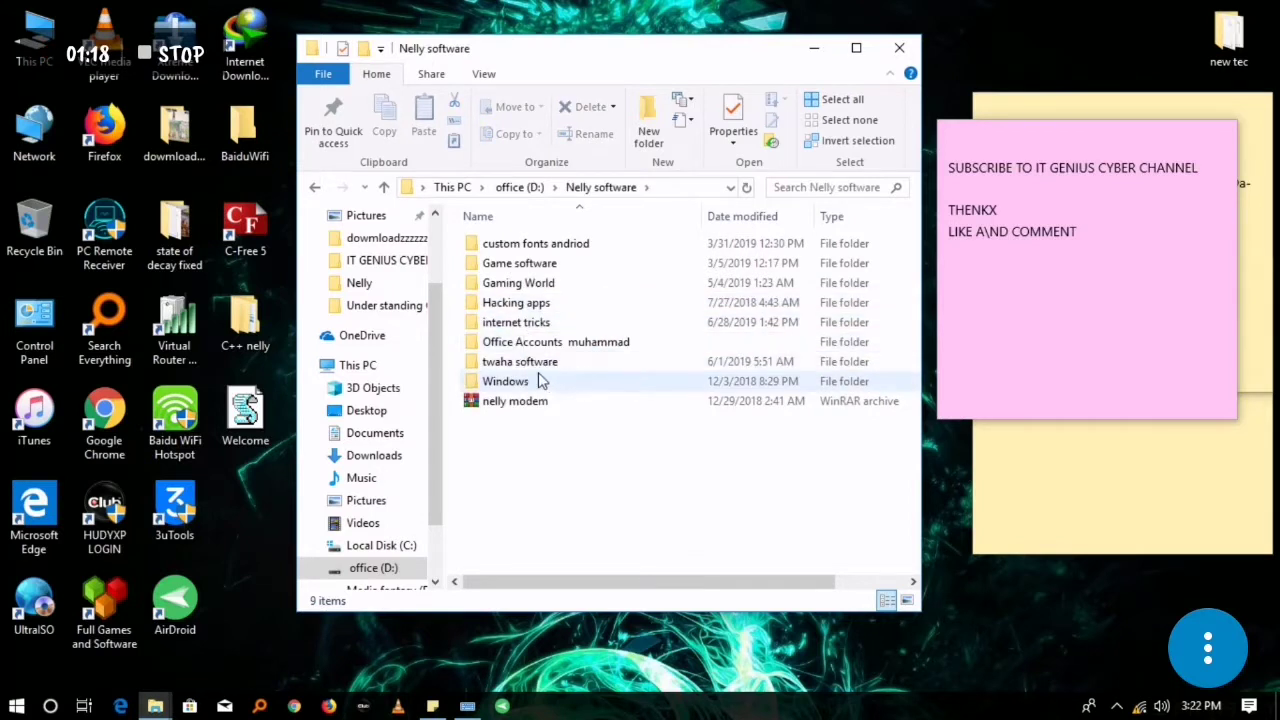
- Look inside the twaha software folder and go back up through the folder levels to Desktop
{"action": "double_click", "coordinate": [555, 362]}
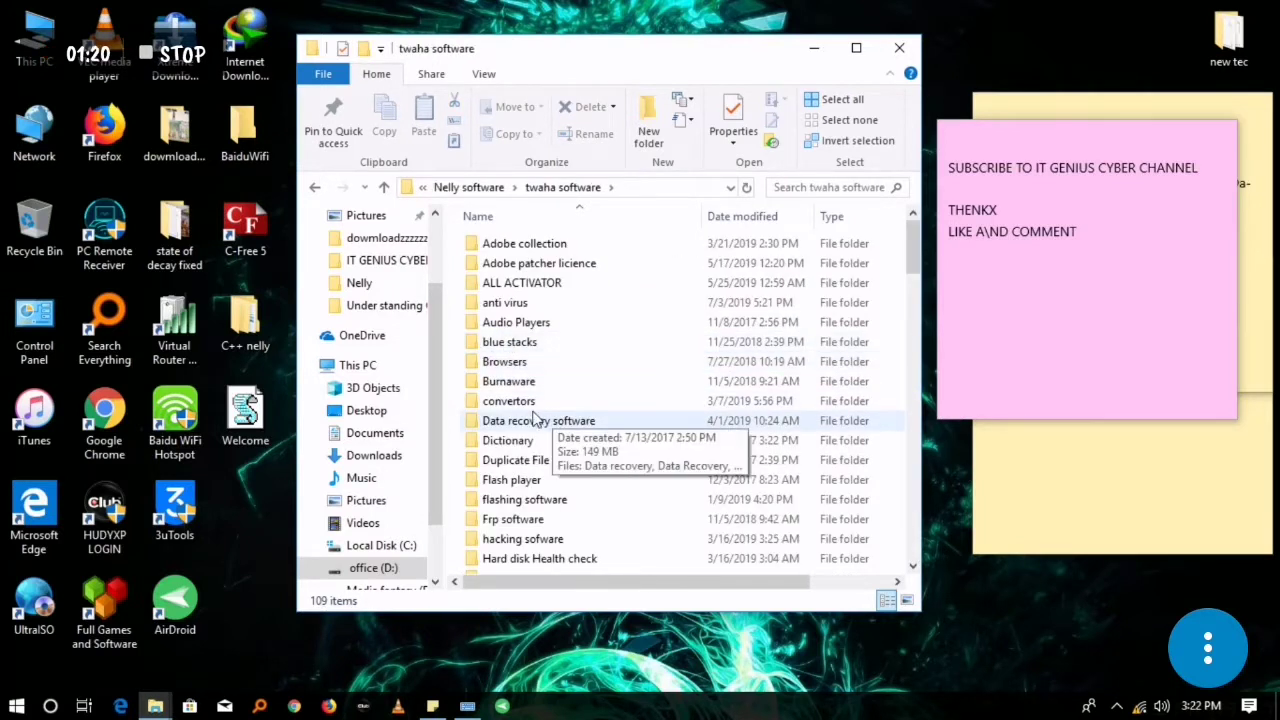
{"action": "key", "text": "alt+Left"}
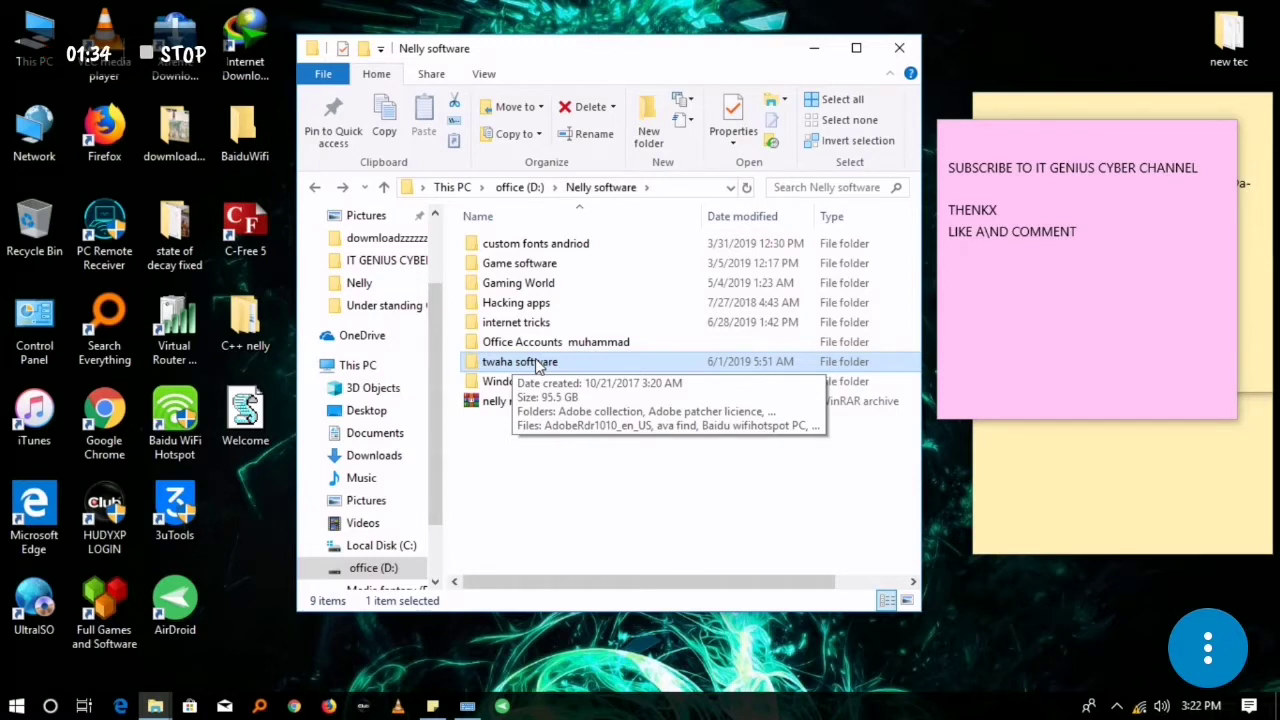
{"action": "key", "text": "alt+Up"}
{"action": "key", "text": "alt+Up"}
{"action": "key", "text": "alt+Up"}
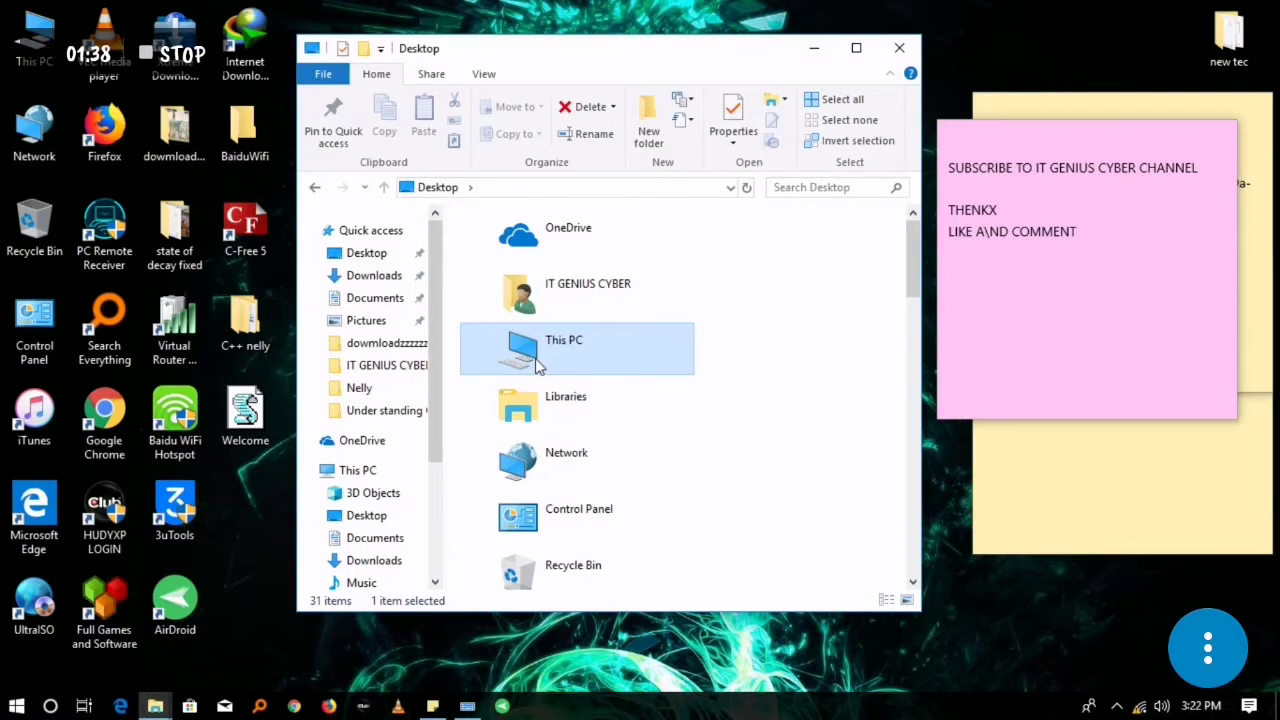
- Go from Desktop through This PC and office (D:) into the twaha software folder and return to Nelly software
{"action": "double_click", "coordinate": [537, 365]}
{"action": "double_click", "coordinate": [574, 352]}
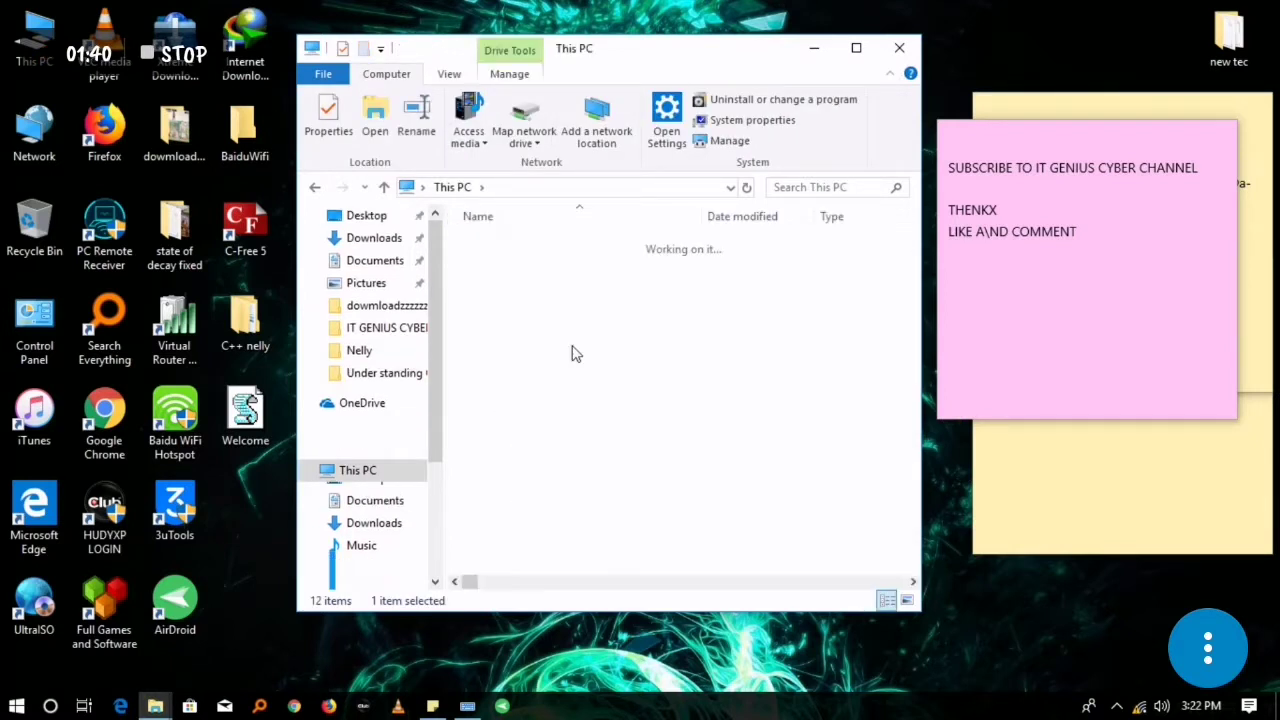
{"action": "double_click", "coordinate": [535, 306]}
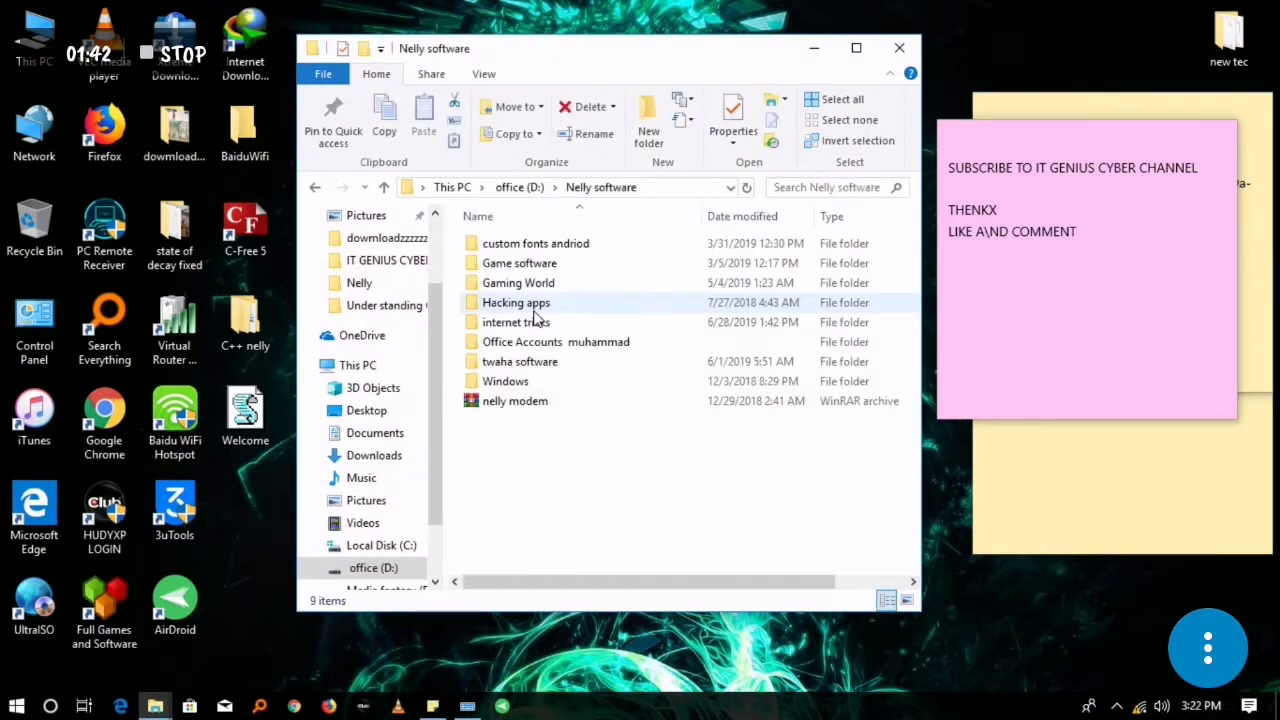
{"action": "double_click", "coordinate": [524, 366]}
{"action": "key", "text": "BackSpace"}
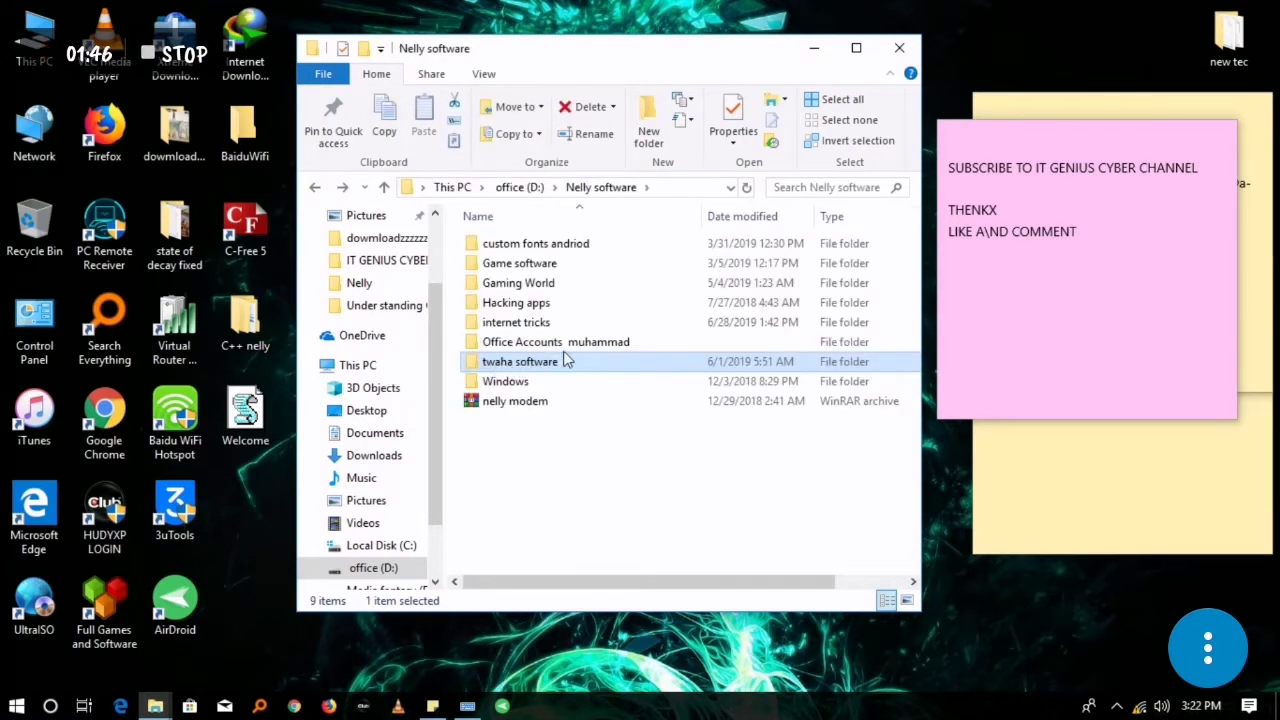
- Create a shortcut to the twaha software folder inside the Nelly software folder
{"action": "mouse_move", "coordinate": [537, 376]}
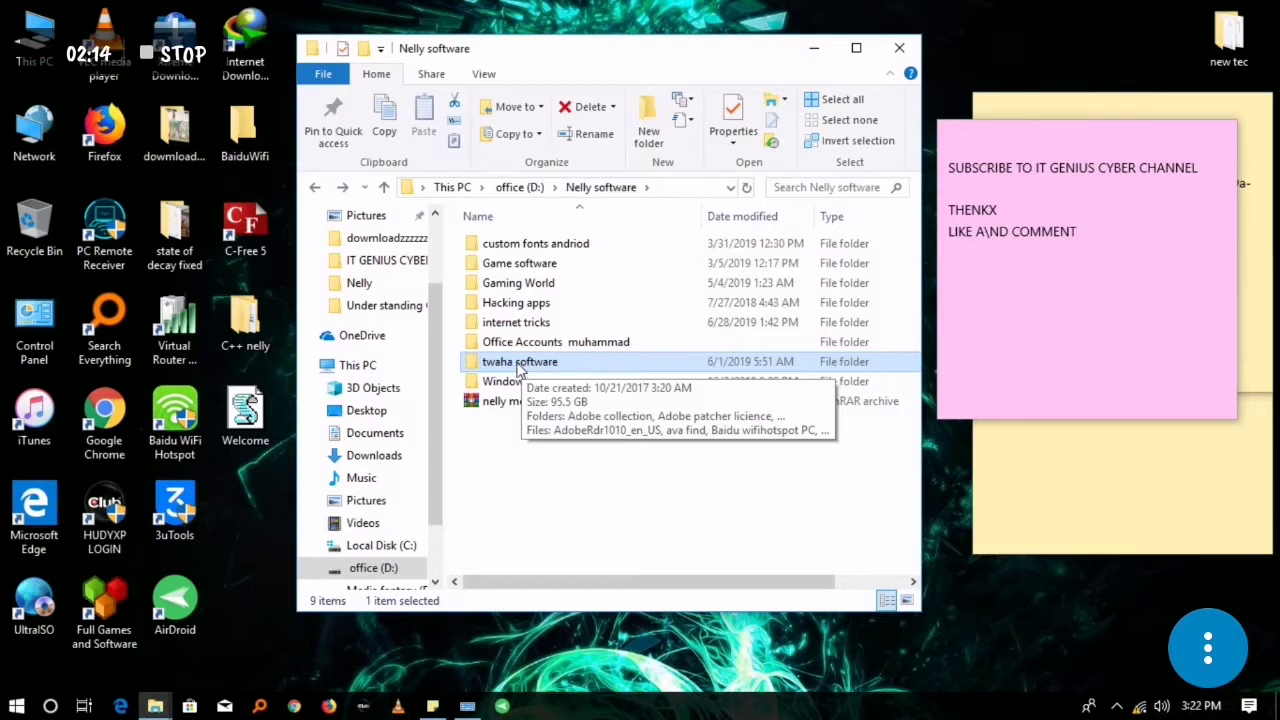
{"action": "right_click", "coordinate": [533, 367]}
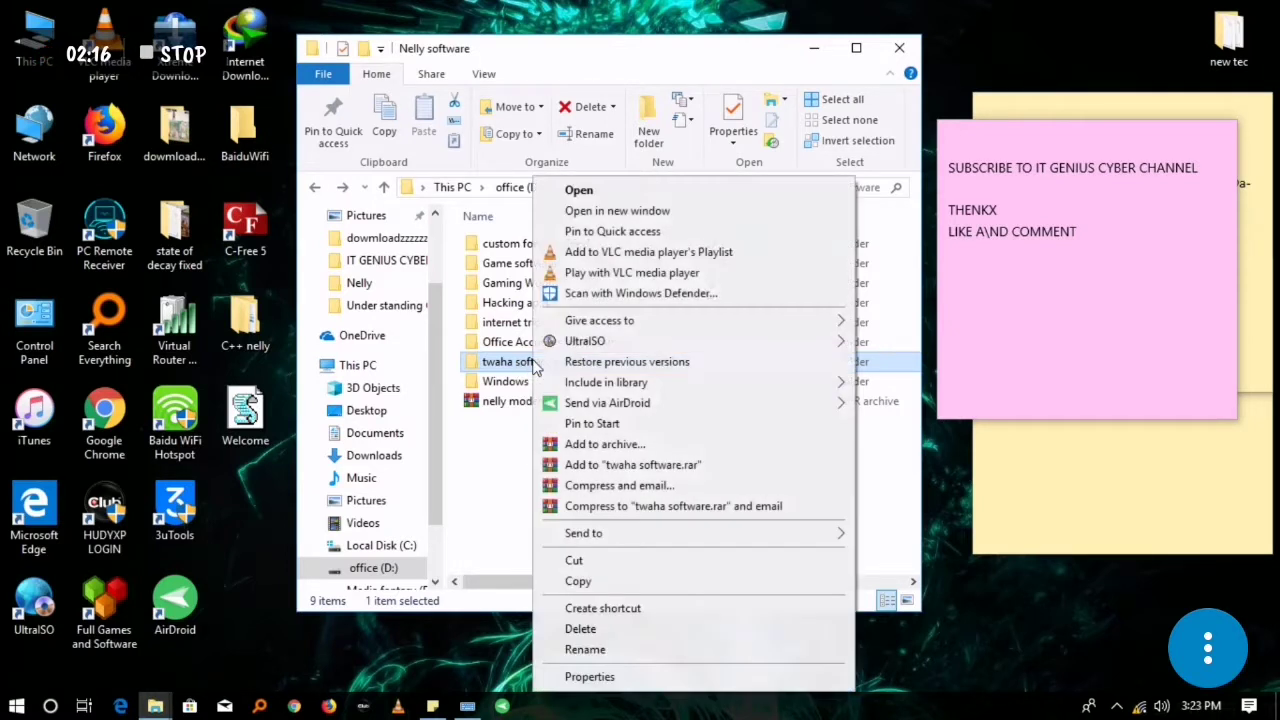
{"action": "left_click", "coordinate": [632, 612]}
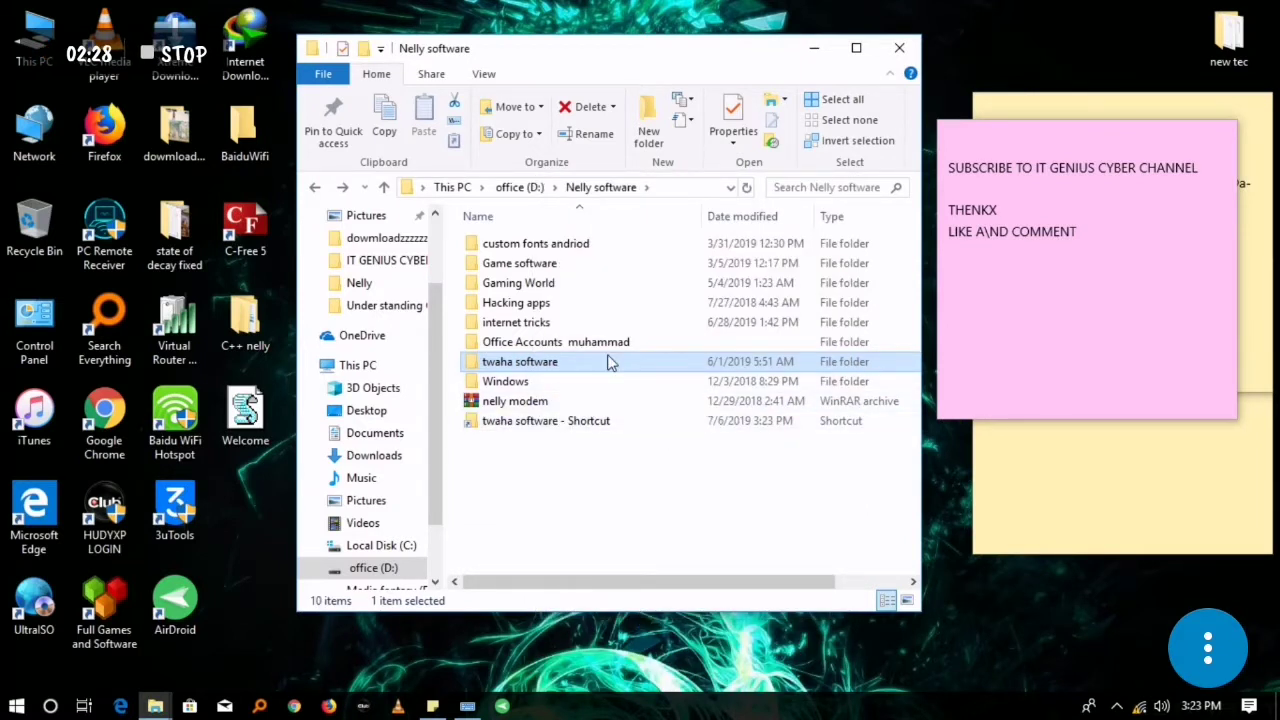
{"action": "right_click", "coordinate": [548, 368]}
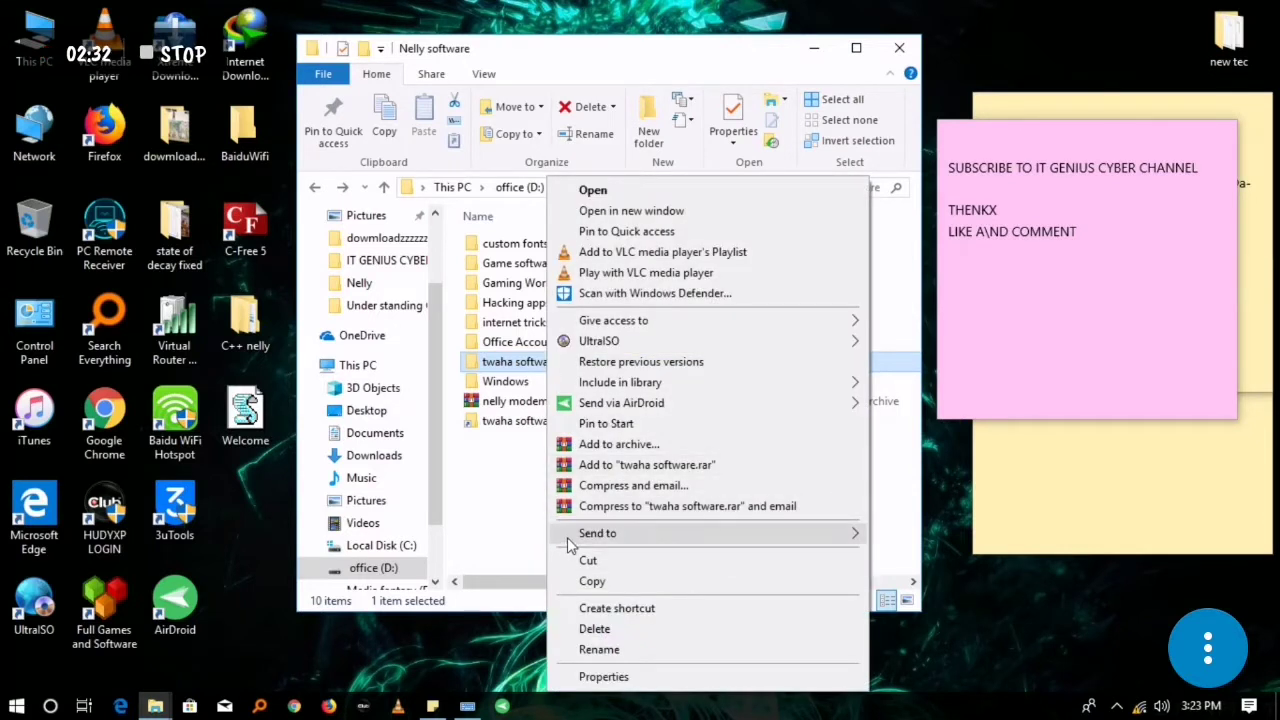
{"action": "mouse_move", "coordinate": [803, 538]}
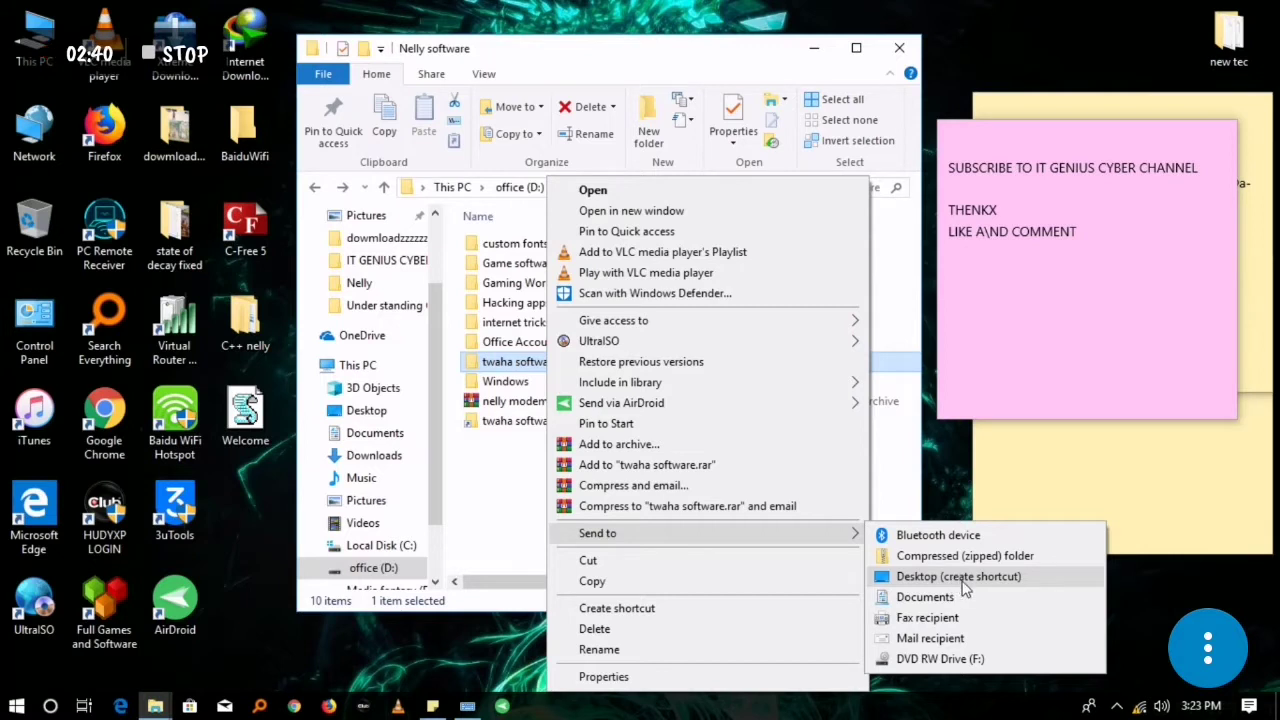
{"action": "left_click", "coordinate": [500, 523]}
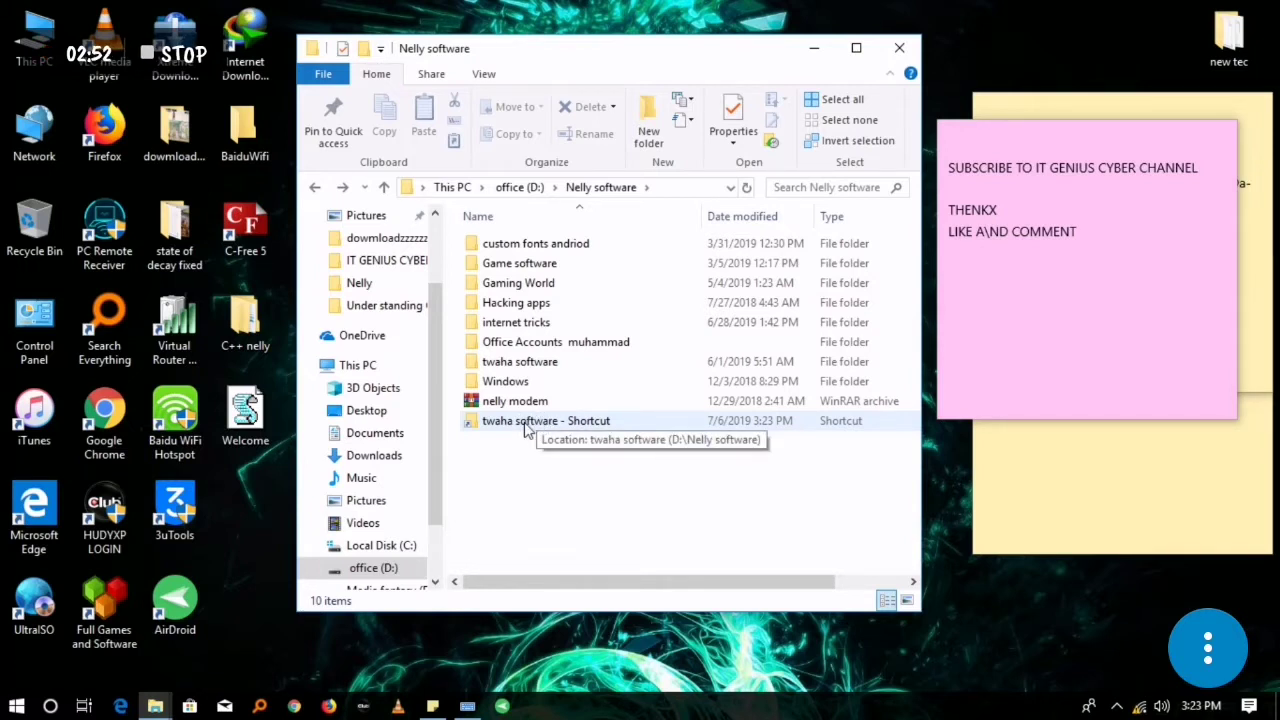
{"action": "left_click", "coordinate": [521, 429]}
{"action": "right_click", "coordinate": [519, 425]}
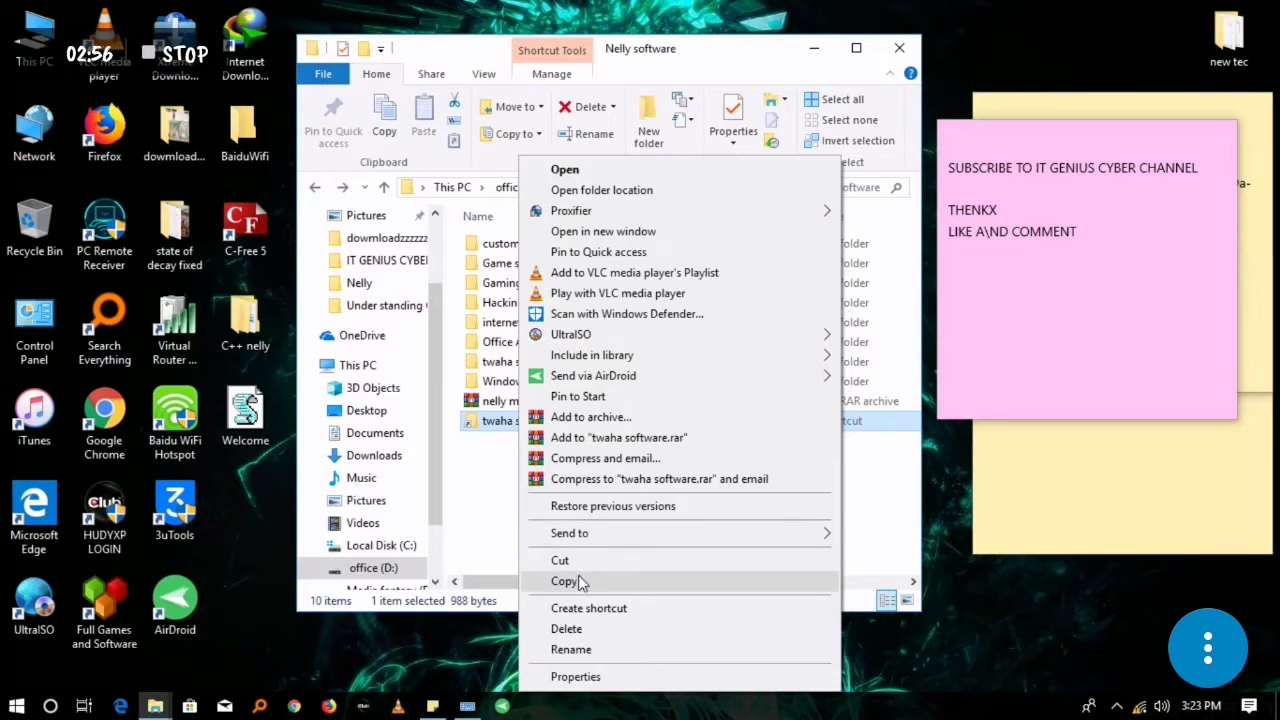
{"action": "left_click", "coordinate": [490, 502]}
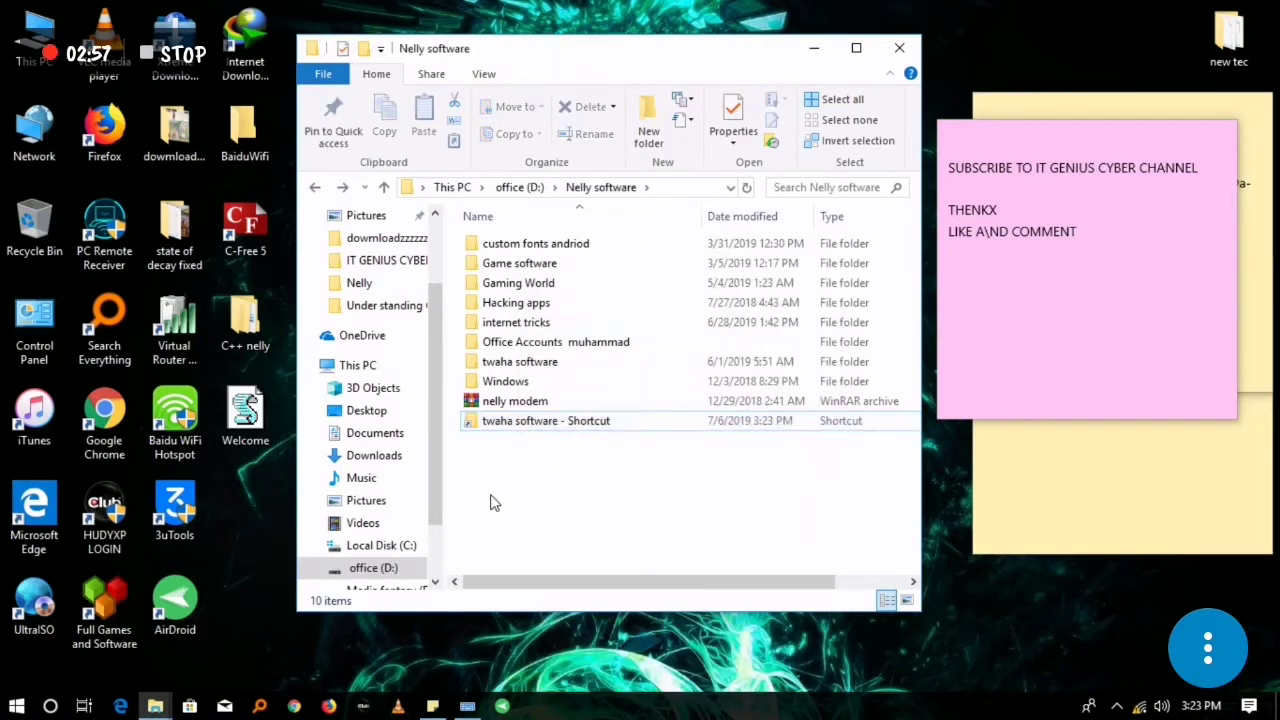
- Rename the twaha software shortcut in the Nelly software folder as TS
{"action": "left_click", "coordinate": [532, 432]}
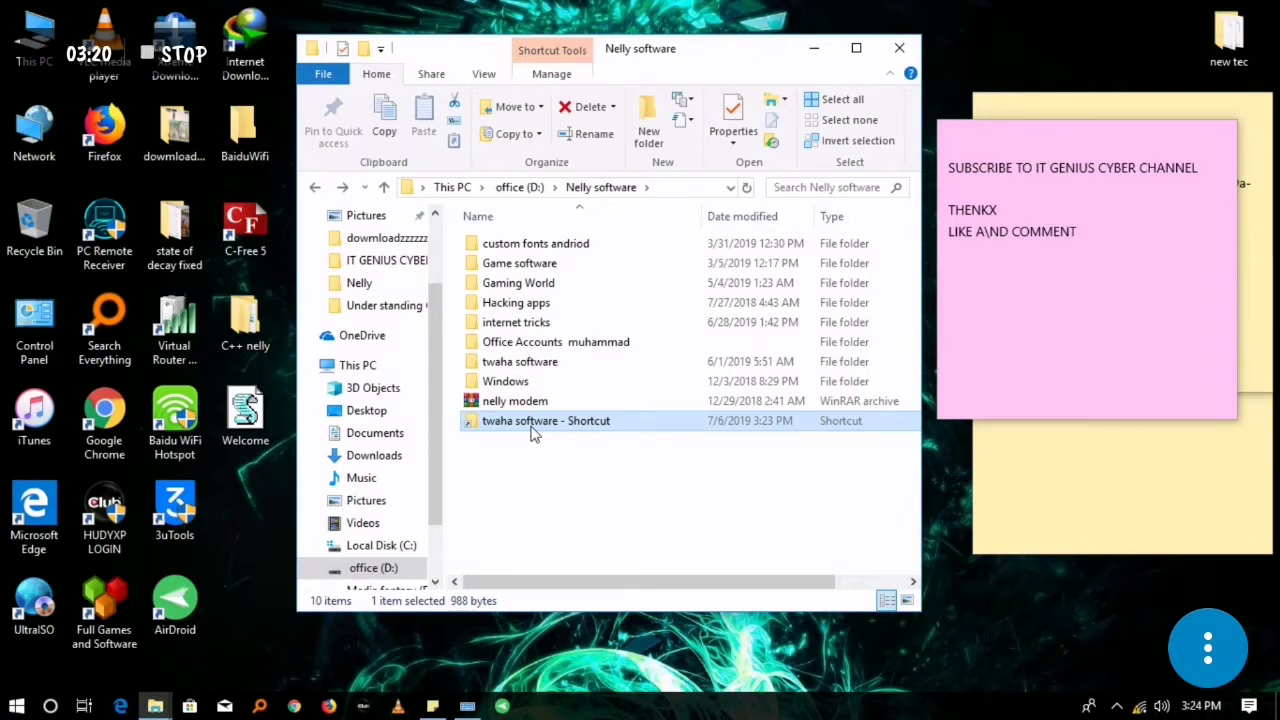
{"action": "right_click", "coordinate": [533, 431]}
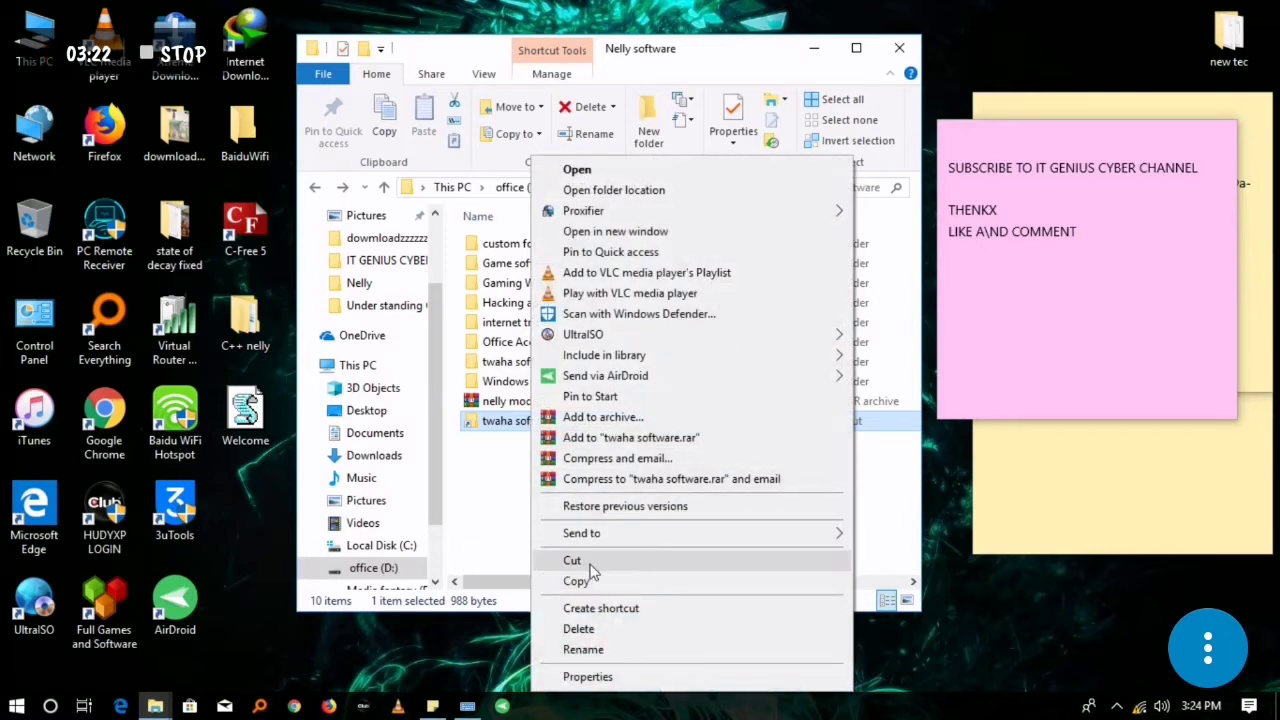
{"action": "left_click", "coordinate": [605, 649]}
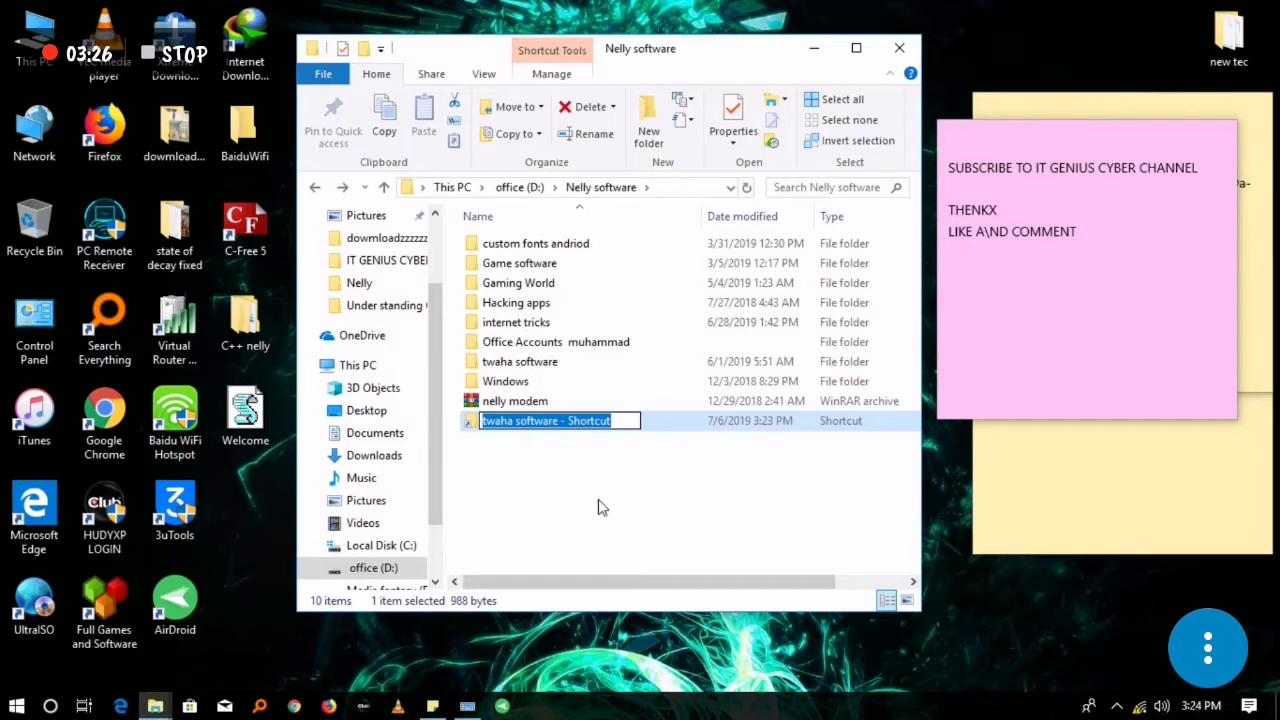
{"action": "type", "text": "TS"}
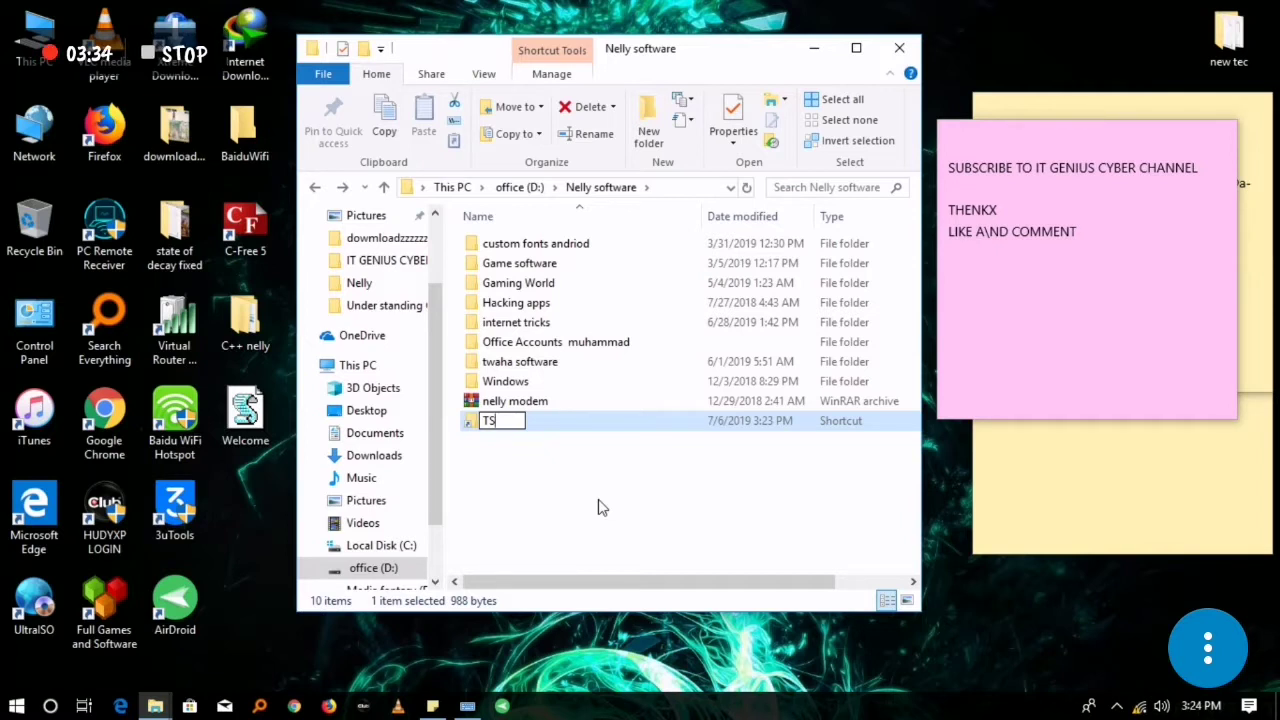
{"action": "left_click", "coordinate": [579, 482]}
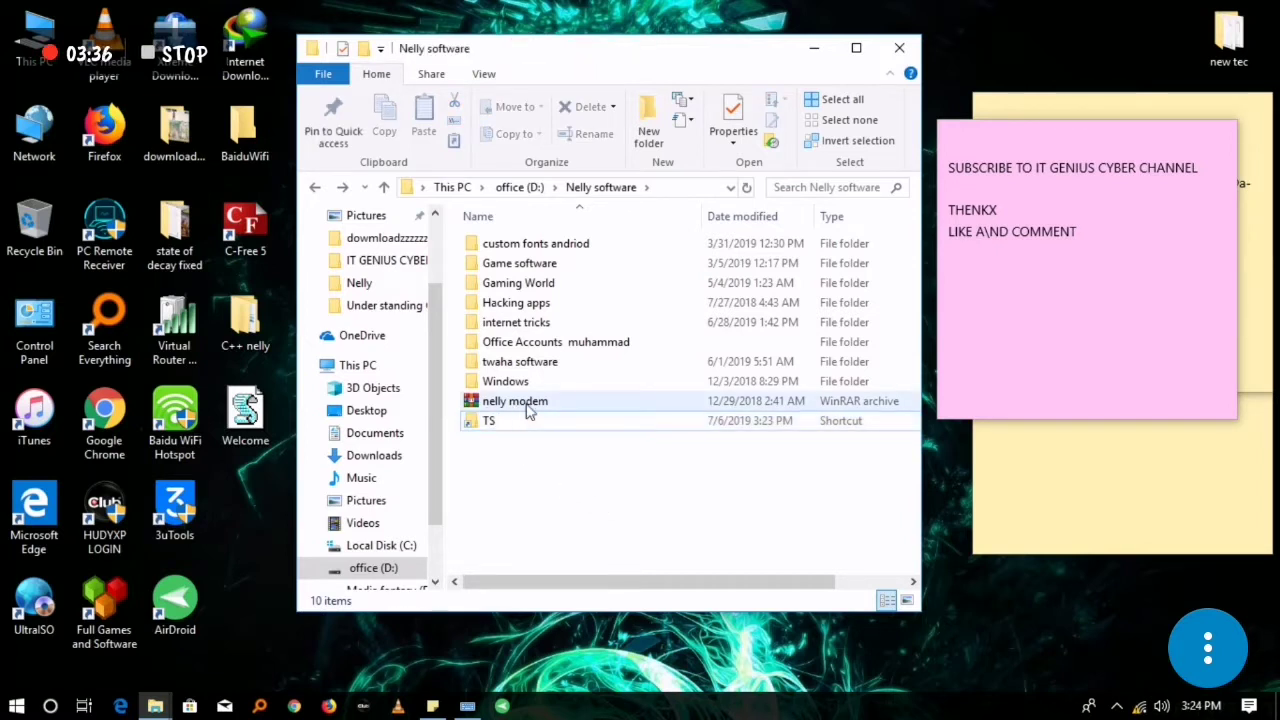
- Copy the TS shortcut and close the Nelly software folder window
{"action": "left_click", "coordinate": [534, 428]}
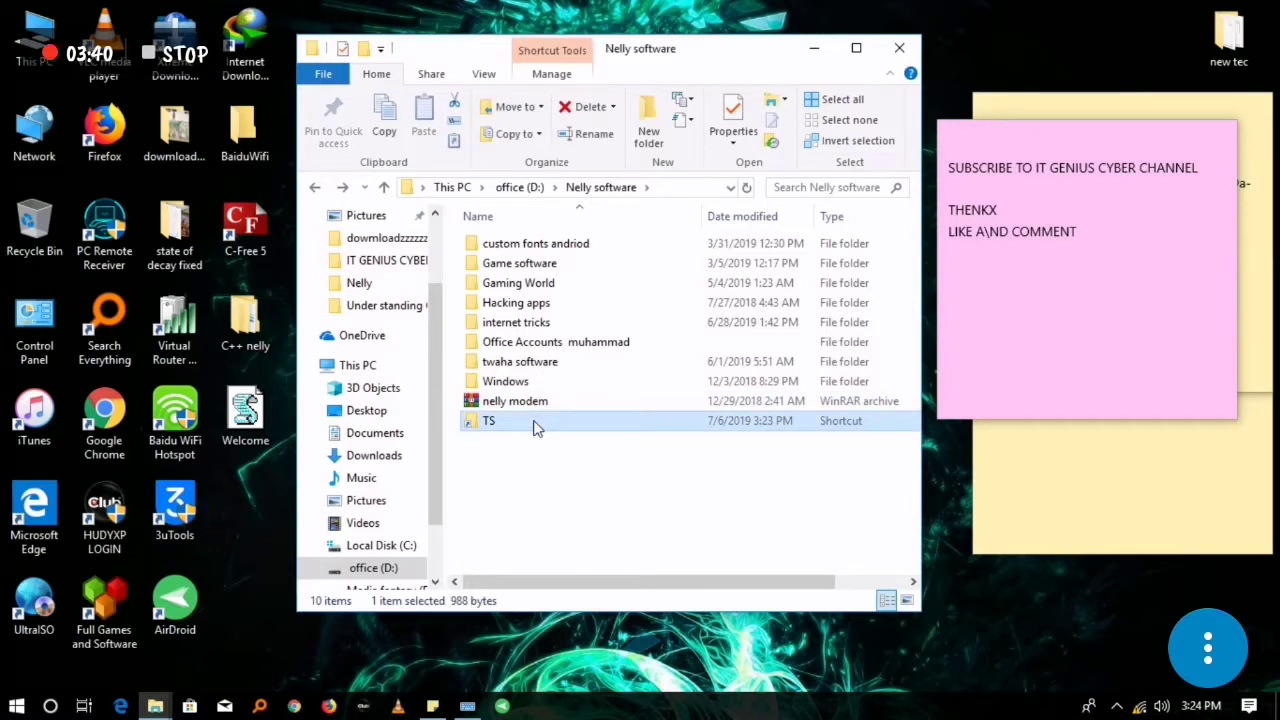
{"action": "right_click", "coordinate": [534, 425]}
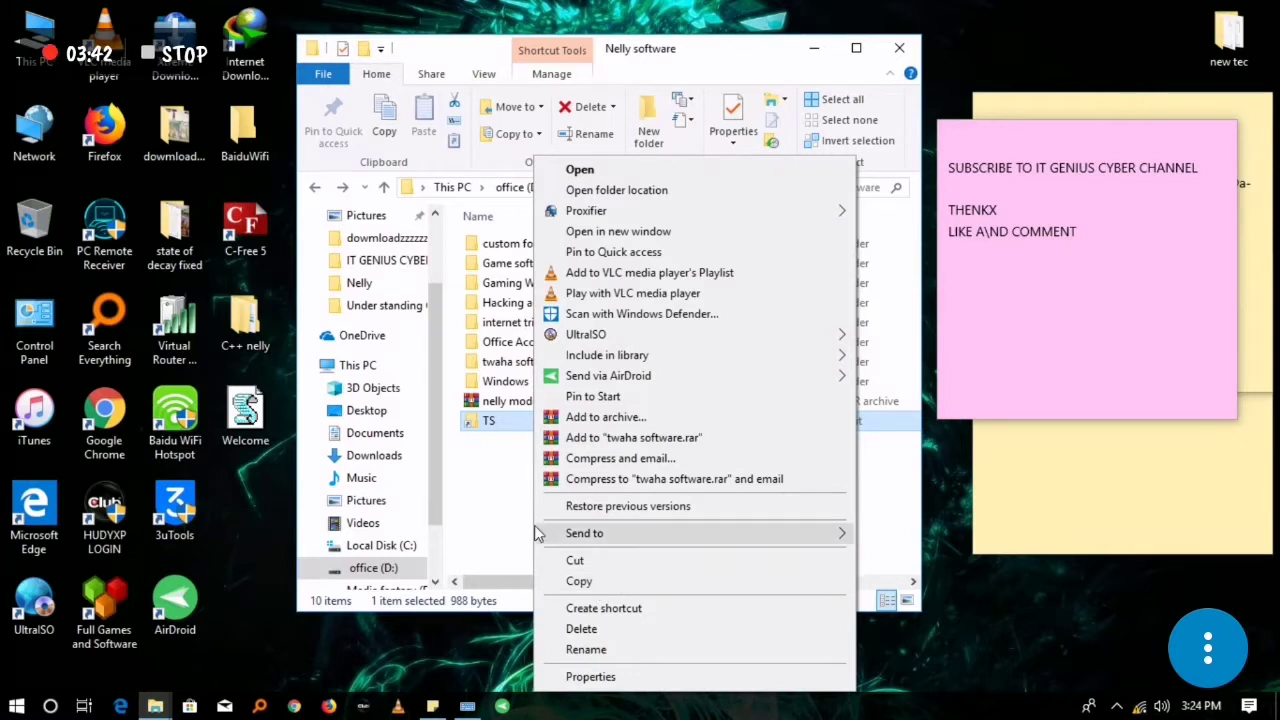
{"action": "left_click", "coordinate": [580, 581]}
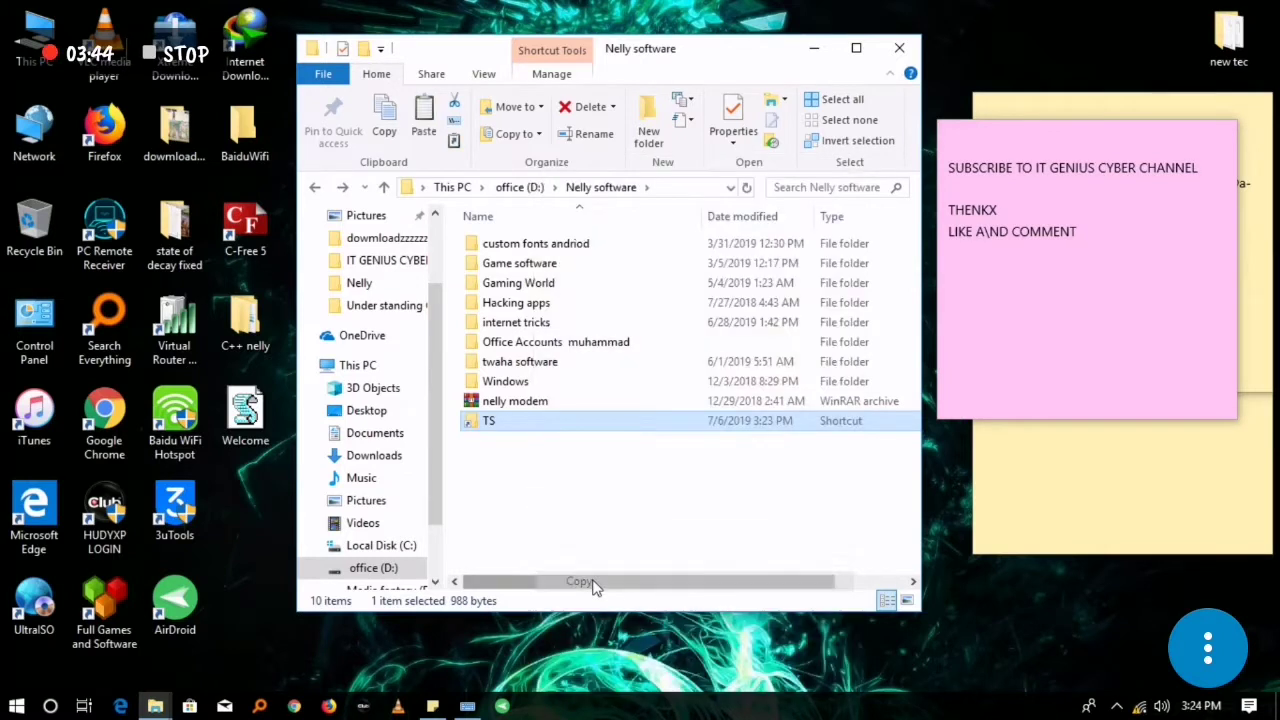
{"action": "left_click", "coordinate": [540, 510]}
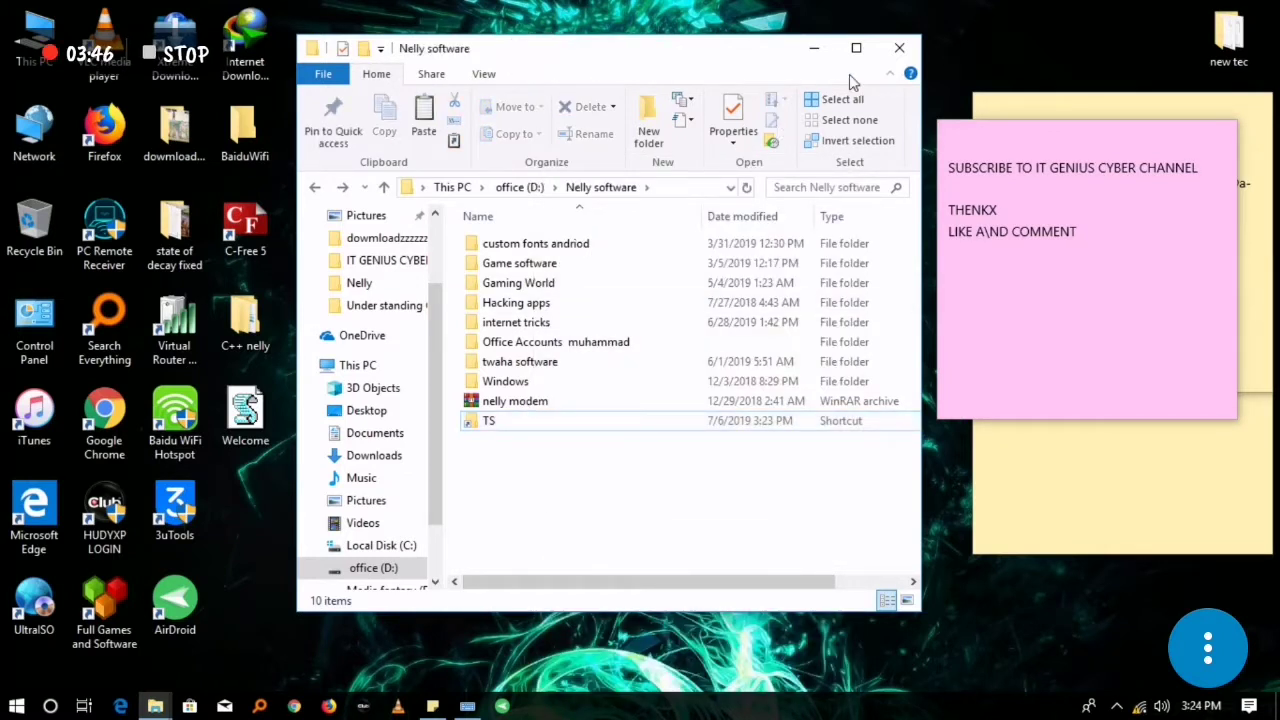
{"action": "left_click", "coordinate": [897, 50]}
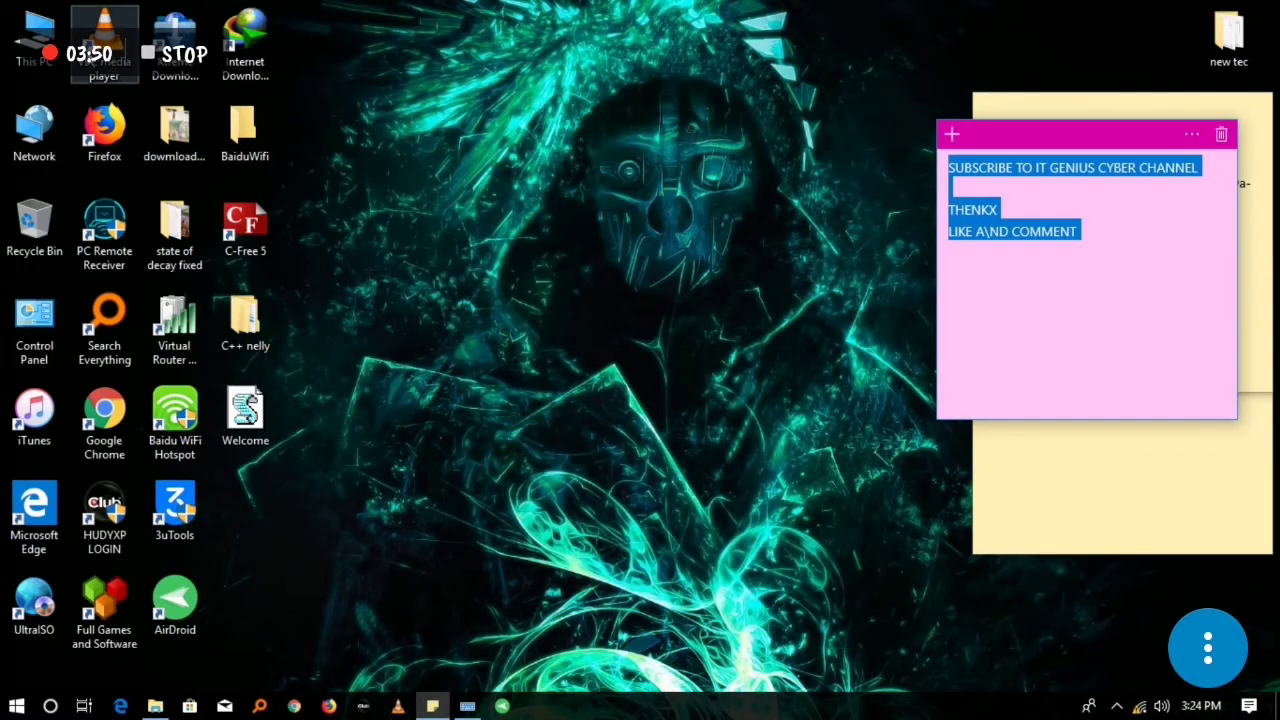
- Paste the TS shortcut into the Windows folder on Local Disk (C:), granting administrator permission for the copy
{"action": "double_click", "coordinate": [38, 50]}
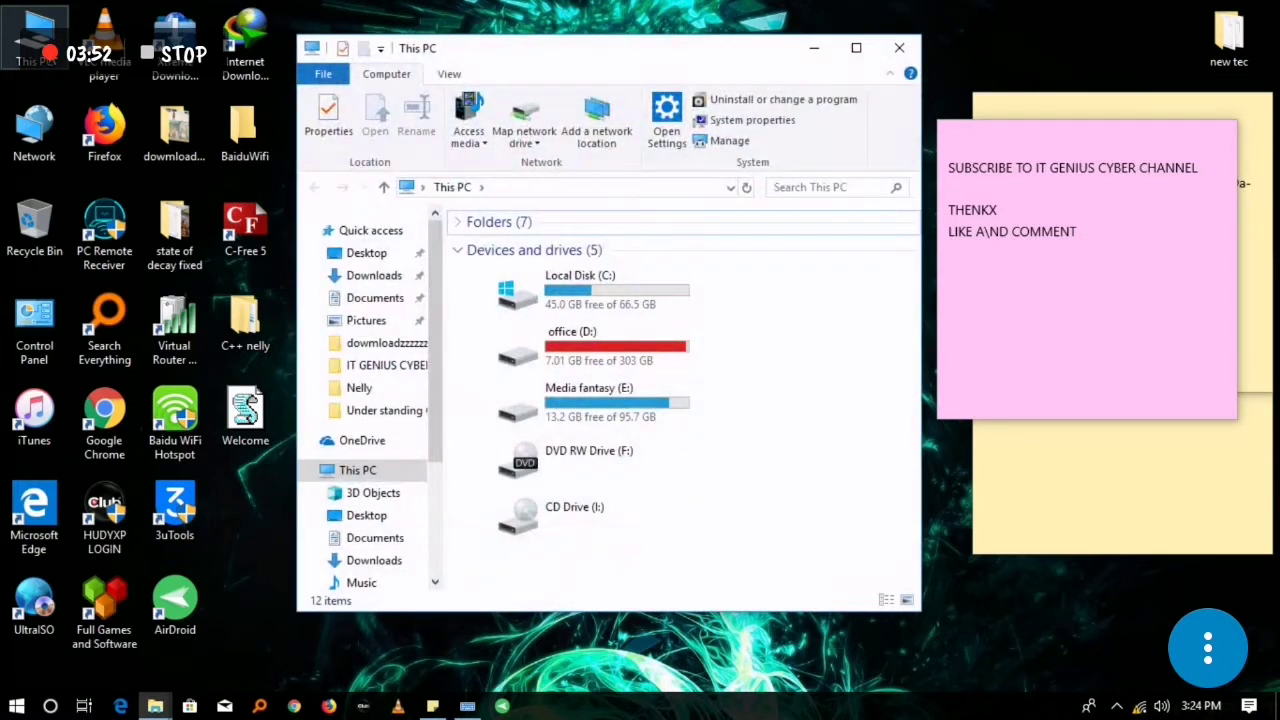
{"action": "mouse_move", "coordinate": [626, 302]}
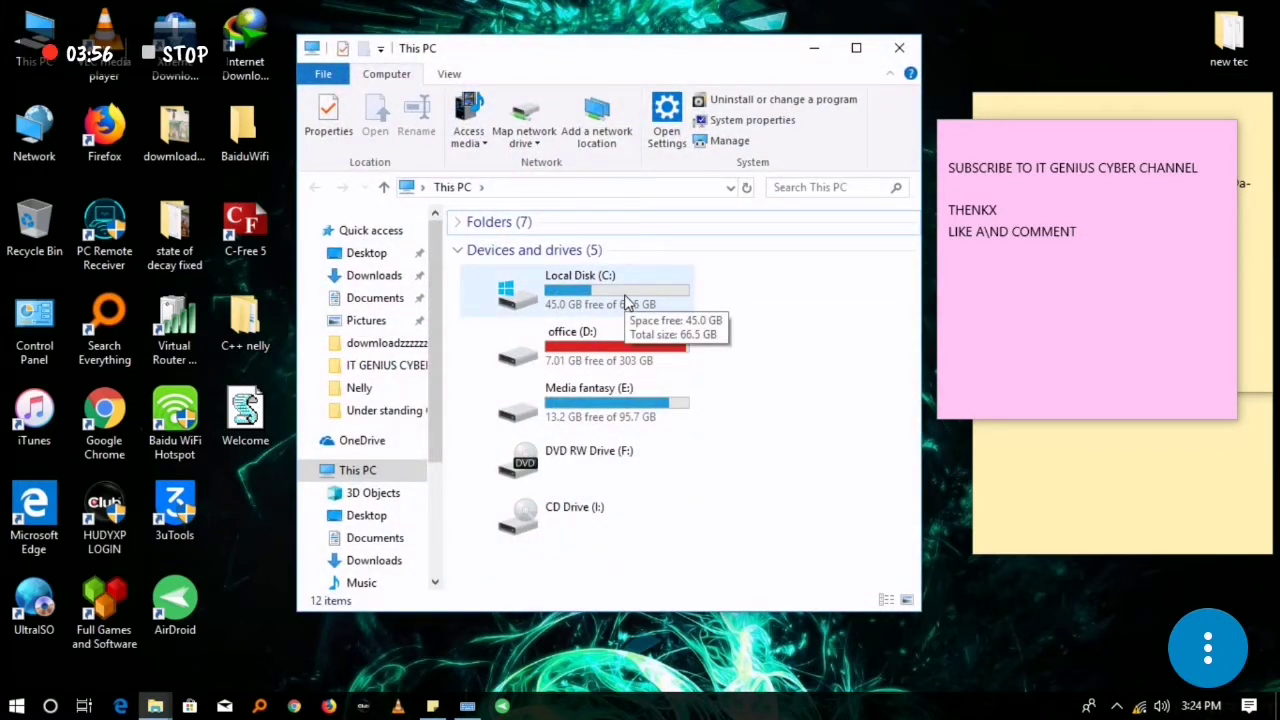
{"action": "double_click", "coordinate": [626, 302]}
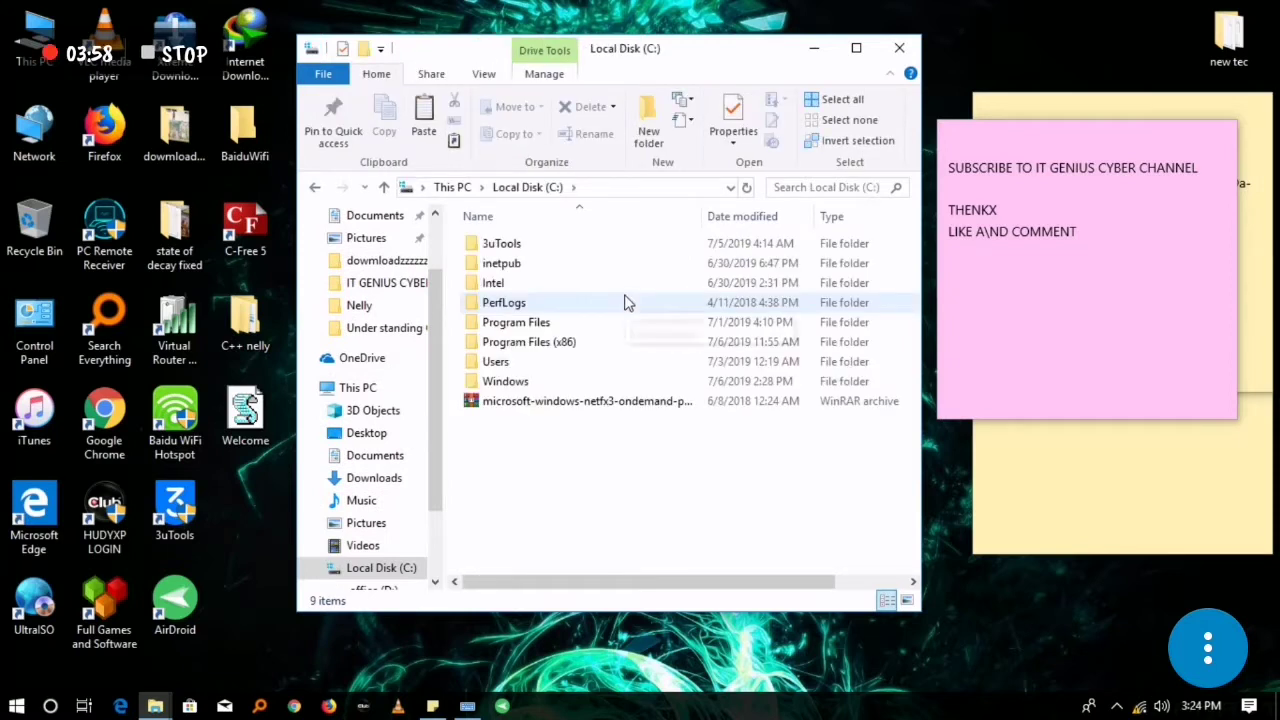
{"action": "double_click", "coordinate": [531, 385]}
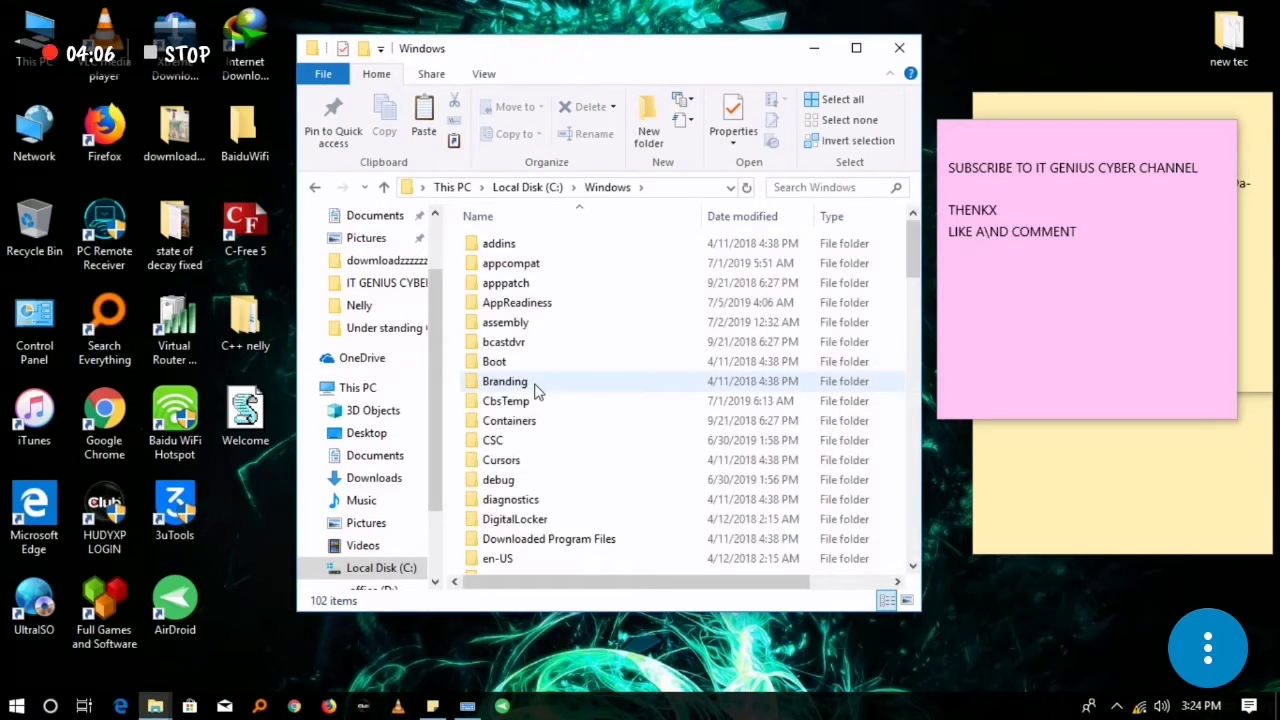
{"action": "right_click", "coordinate": [451, 349]}
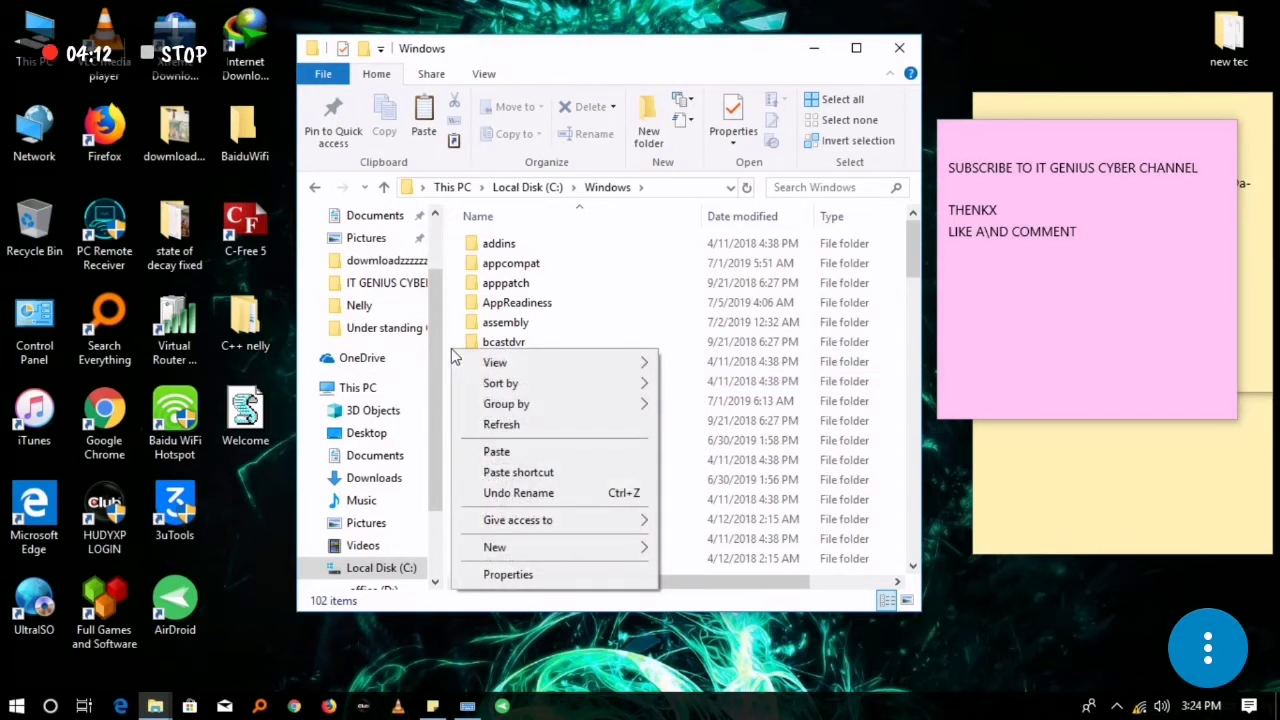
{"action": "left_click", "coordinate": [520, 453]}
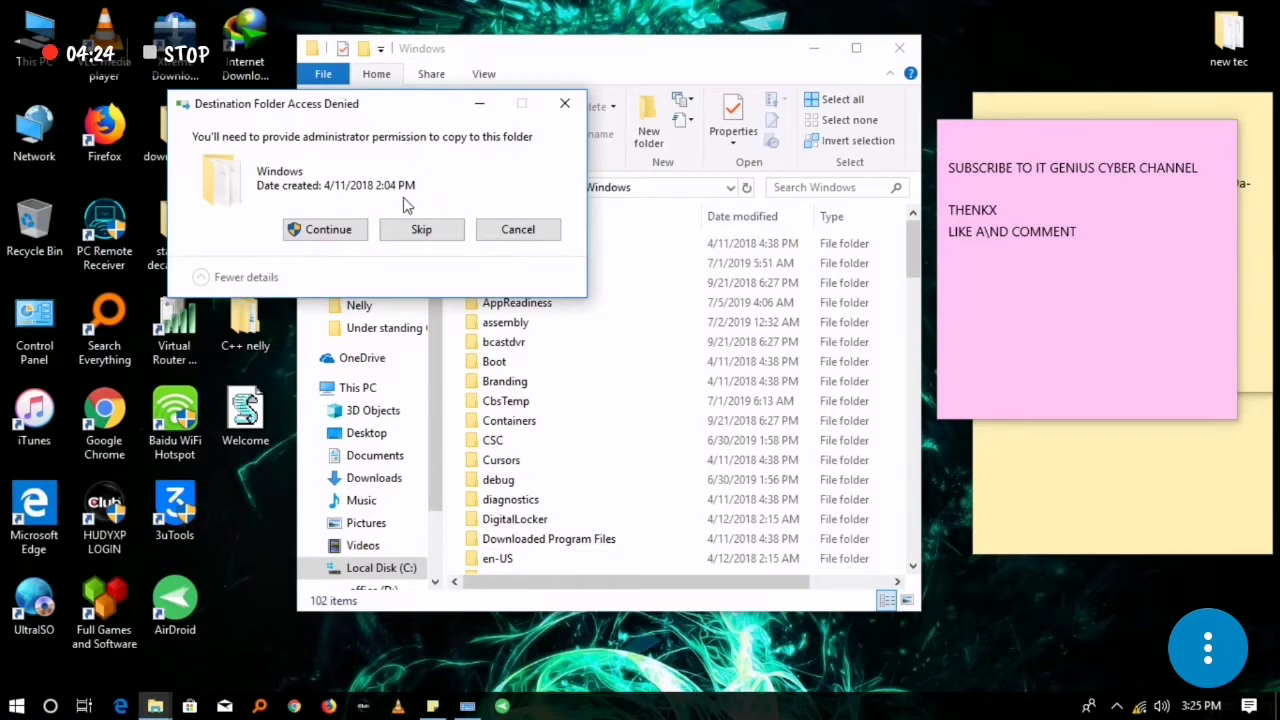
{"action": "left_click", "coordinate": [336, 230]}
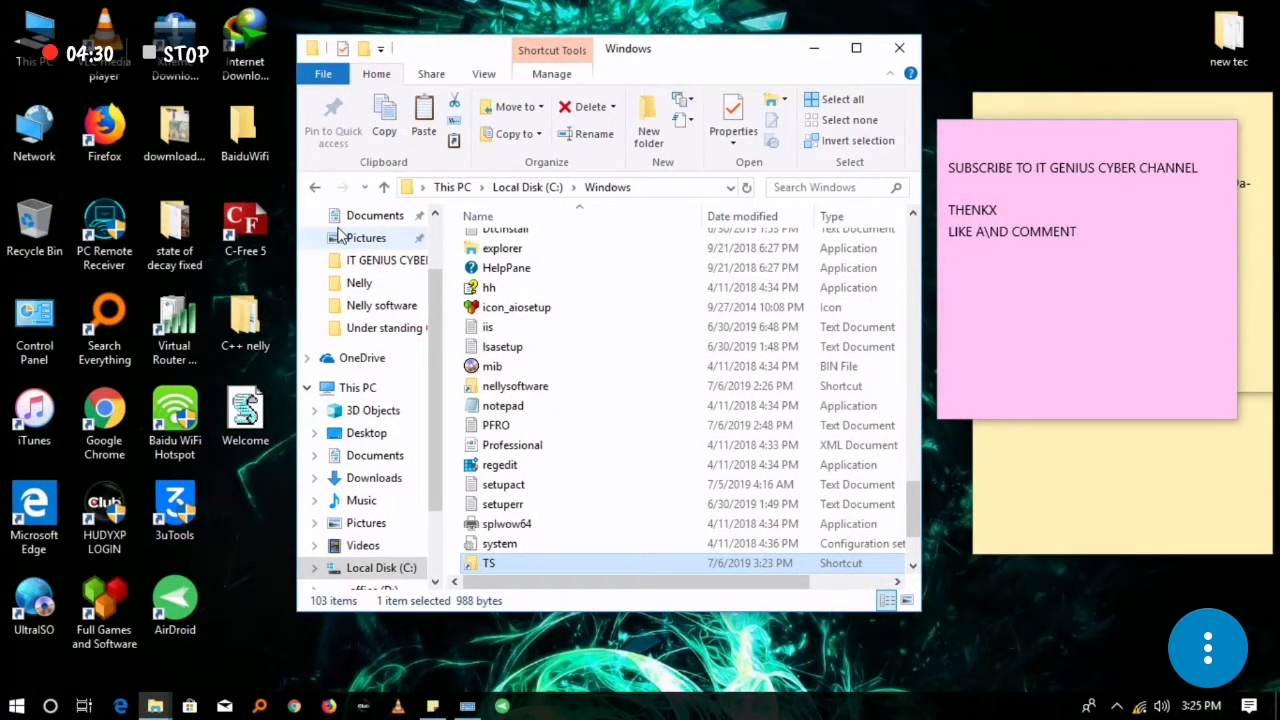
- Go back from the Windows folder to This PC, close the window and refresh the desktop
{"action": "left_click", "coordinate": [316, 187]}
{"action": "left_click", "coordinate": [316, 187]}
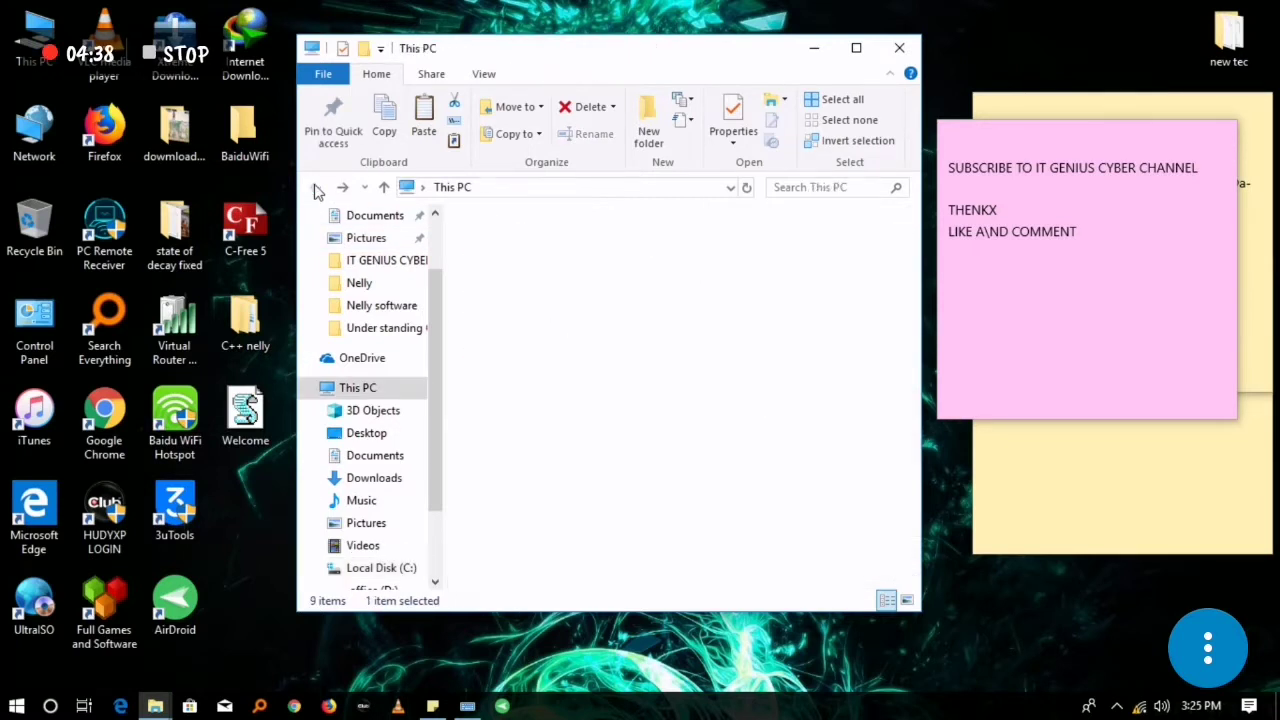
{"action": "left_click", "coordinate": [899, 48]}
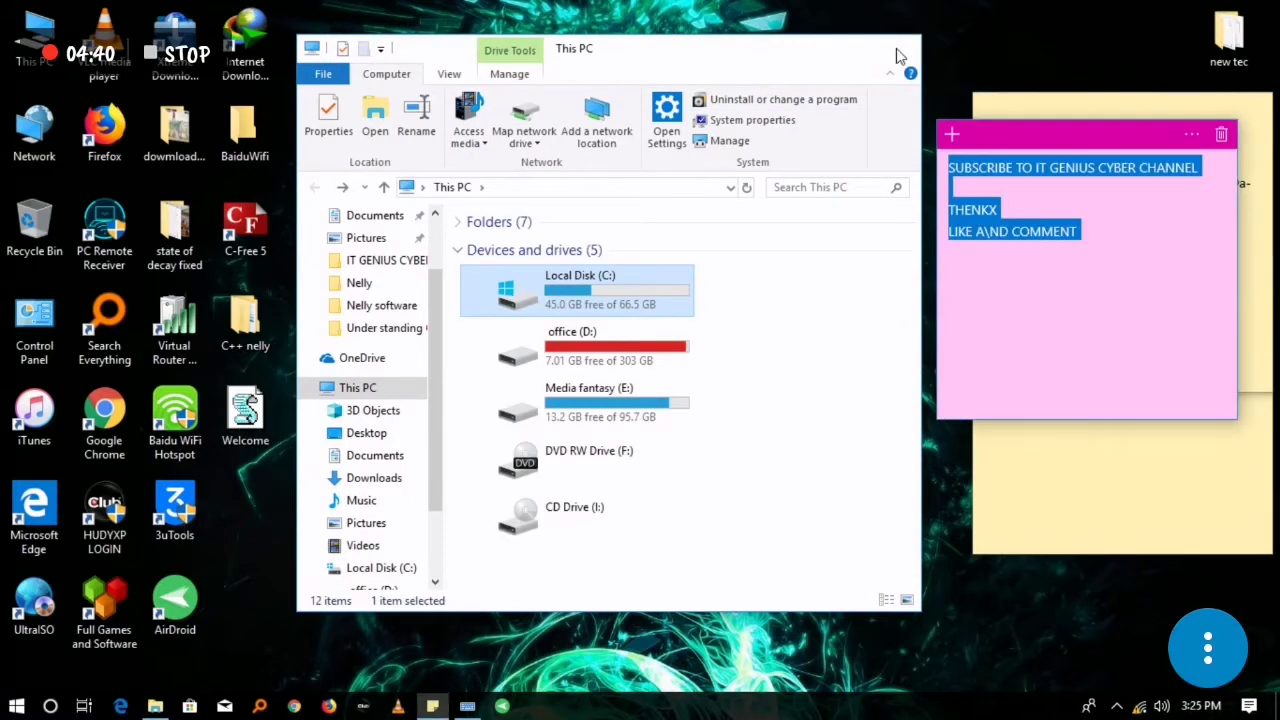
{"action": "left_click", "coordinate": [605, 215]}
{"action": "right_click", "coordinate": [605, 215]}
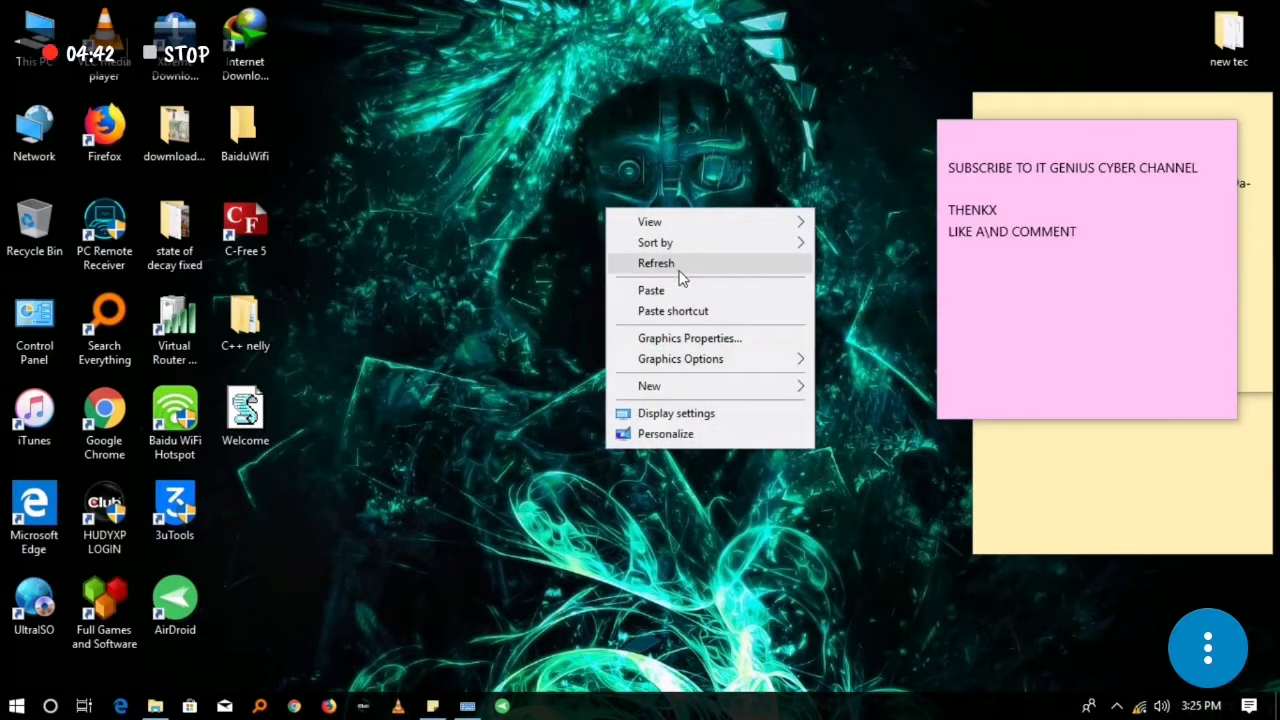
{"action": "left_click", "coordinate": [678, 272]}
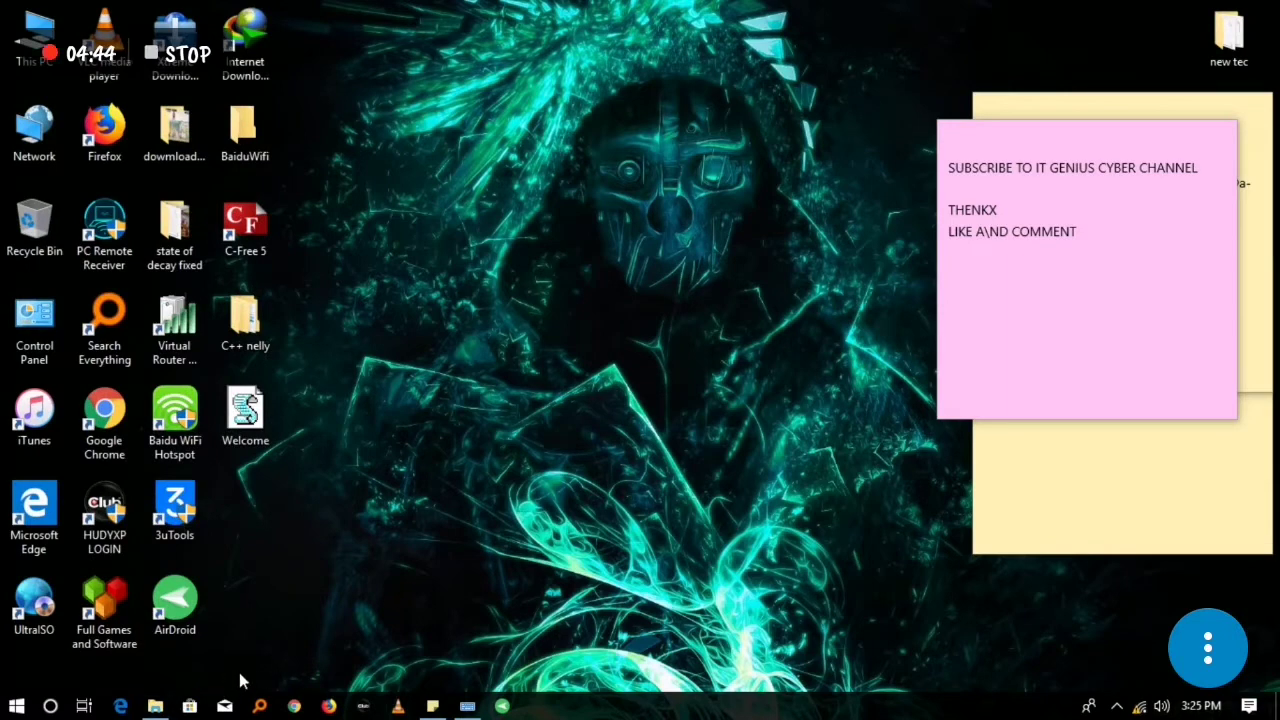
{"action": "key", "text": "super+r"}
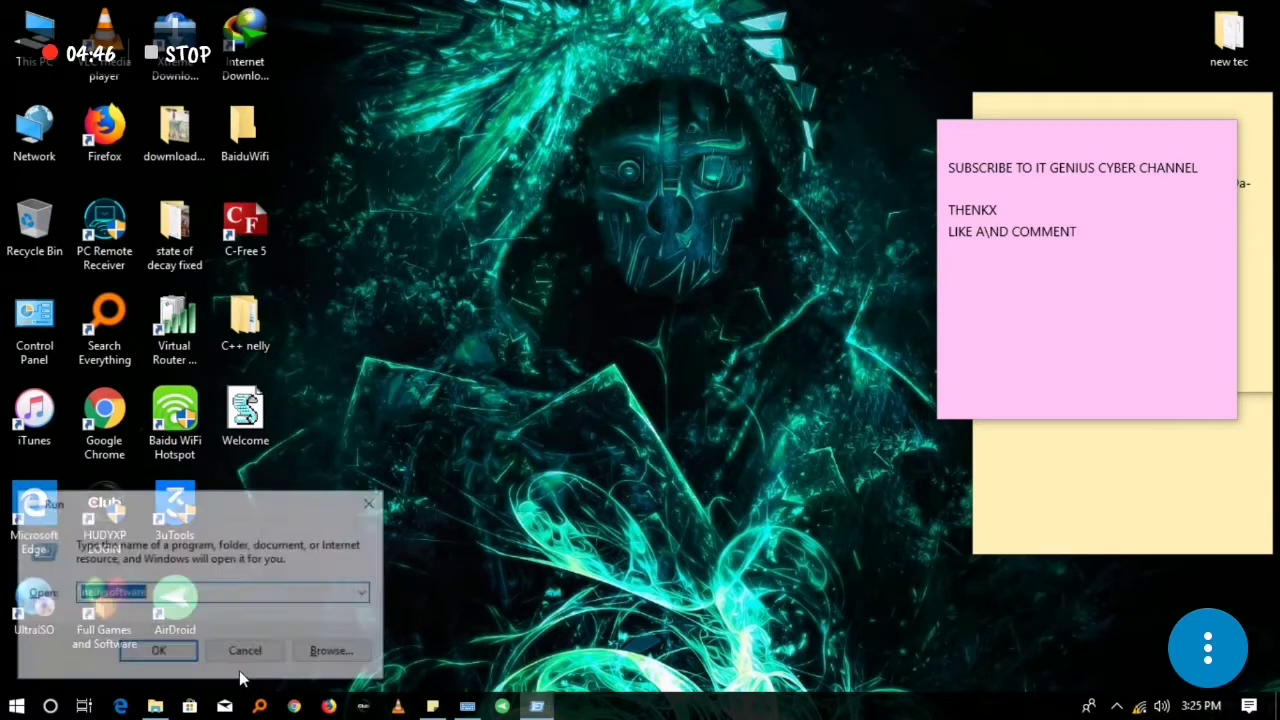
{"action": "key", "text": "BackSpace"}
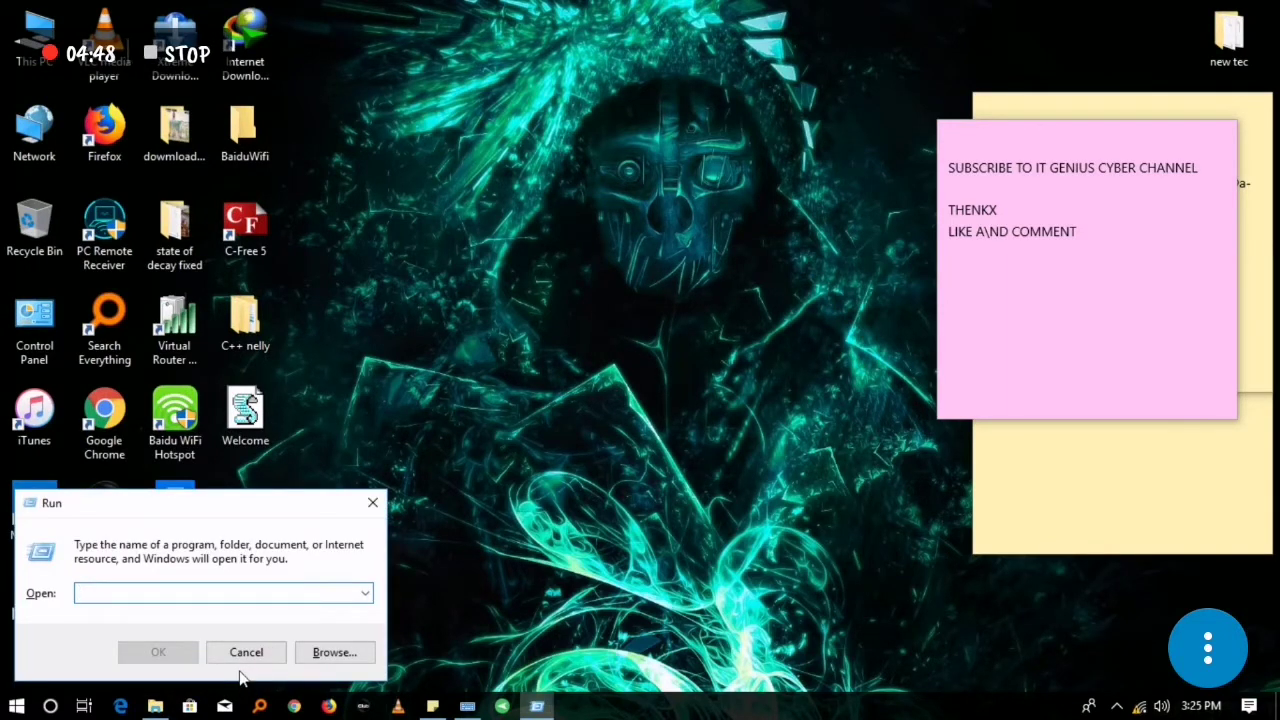
{"action": "left_click", "coordinate": [449, 489]}
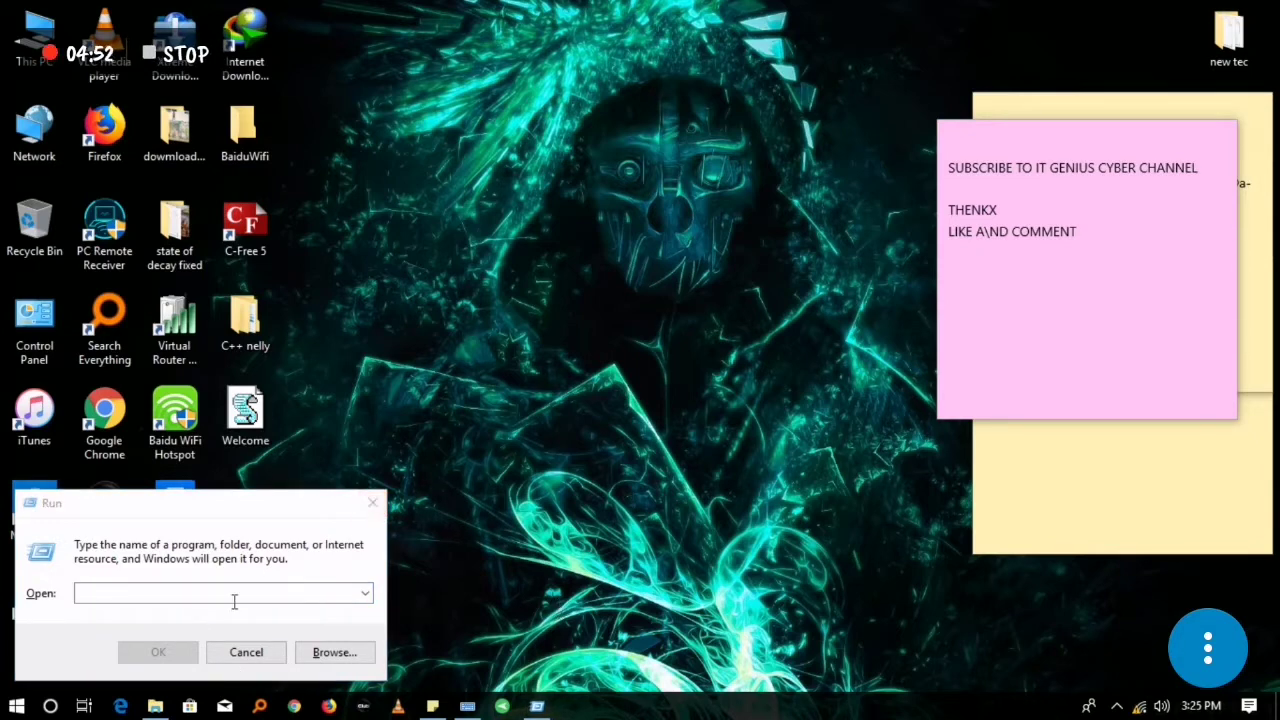
{"action": "left_click", "coordinate": [373, 503]}
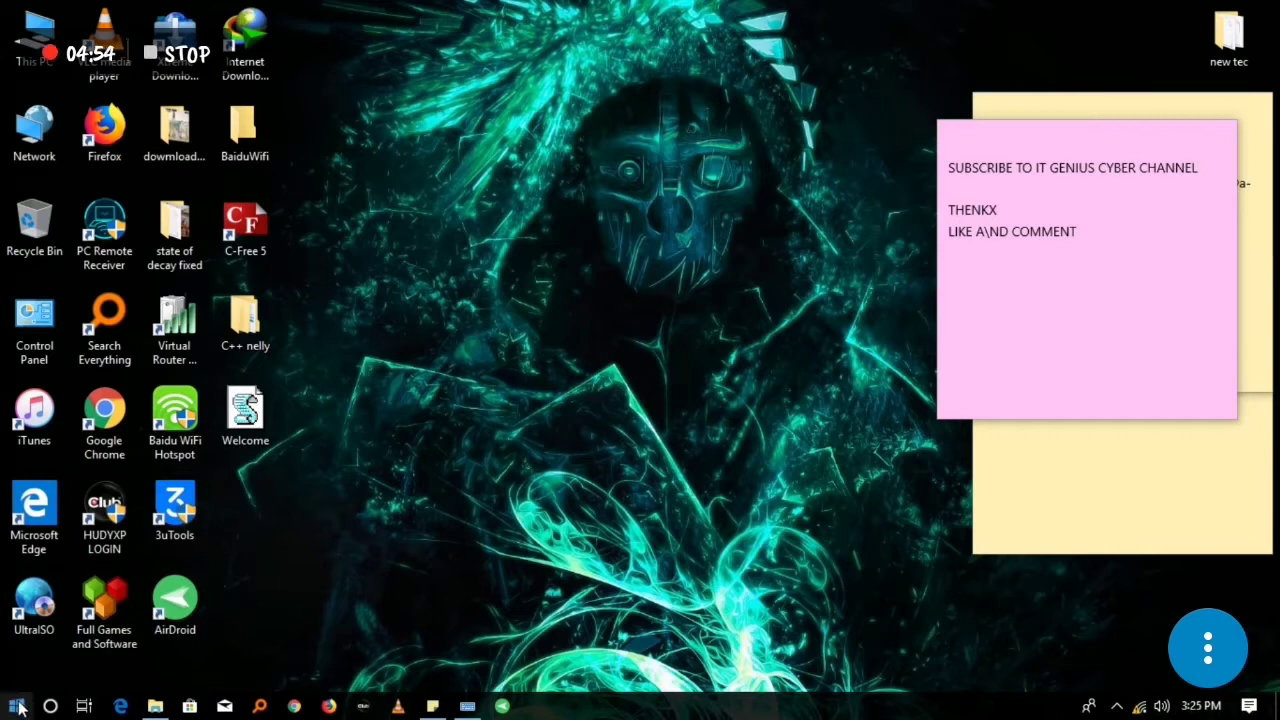
- Search for "run" to open the Run dialog, test the shortcut by running TS, and close the folder window
{"action": "left_click", "coordinate": [52, 706]}
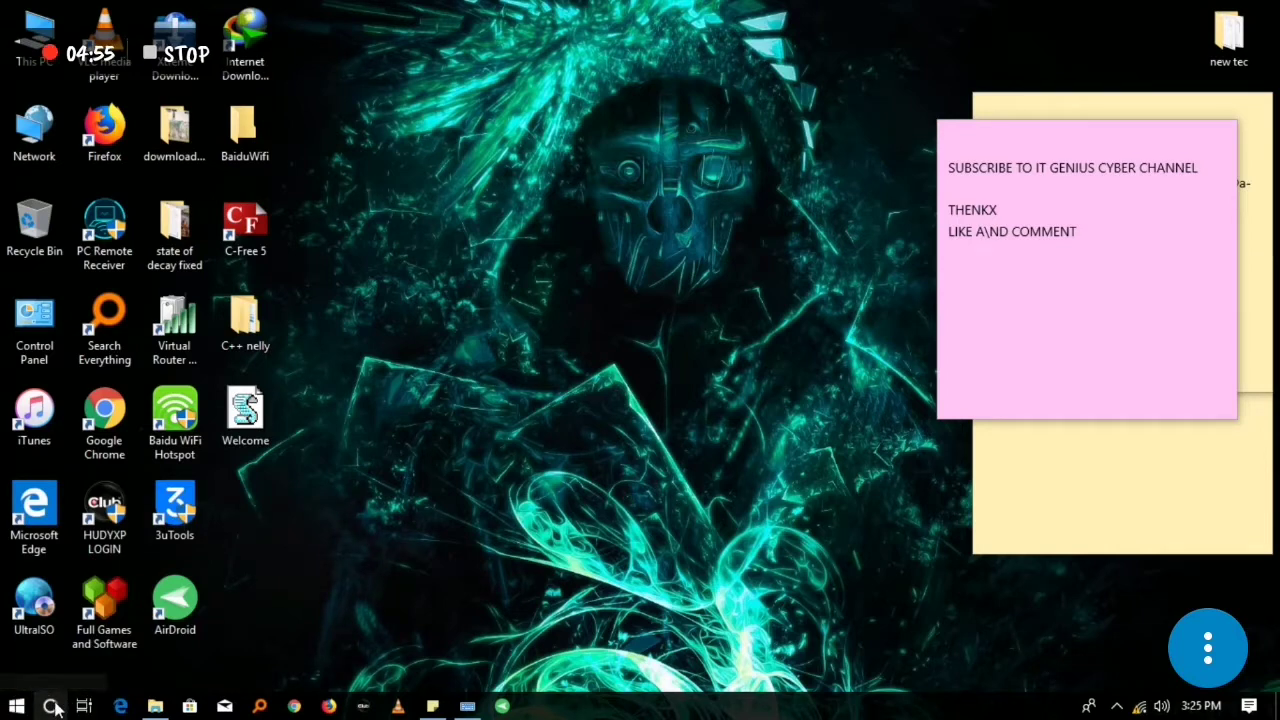
{"action": "type", "text": "r"}
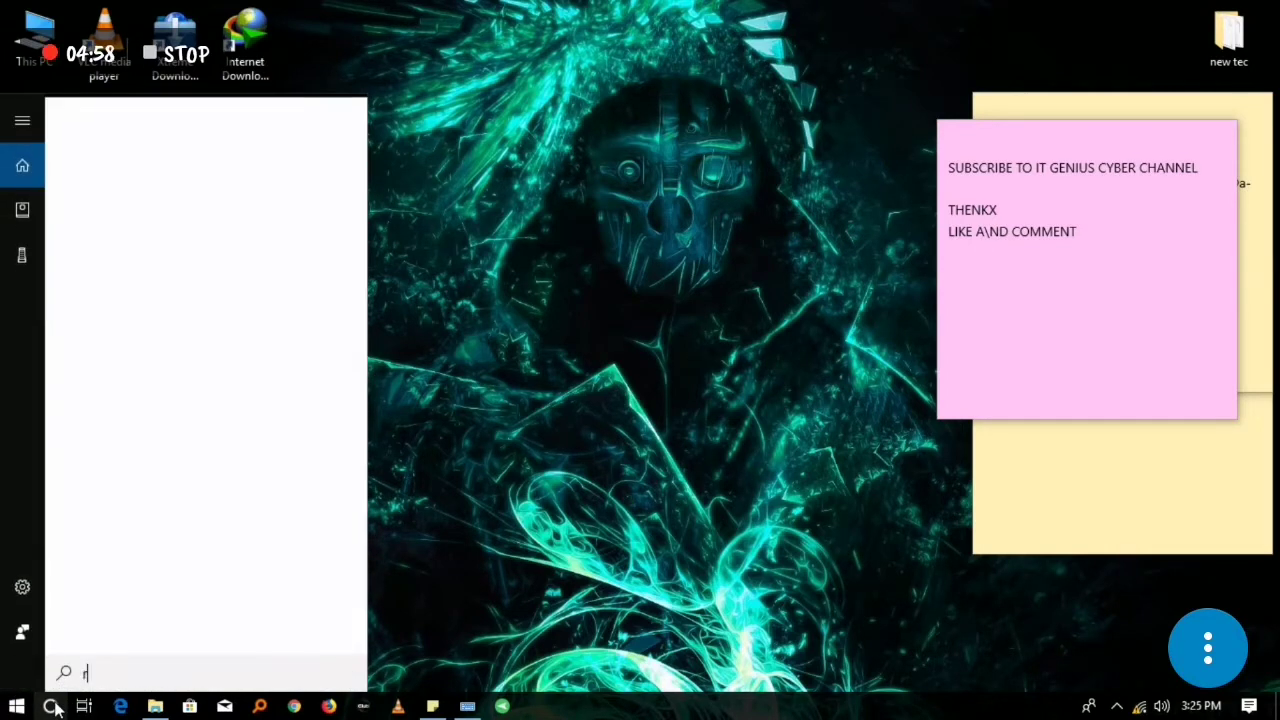
{"action": "type", "text": "un"}
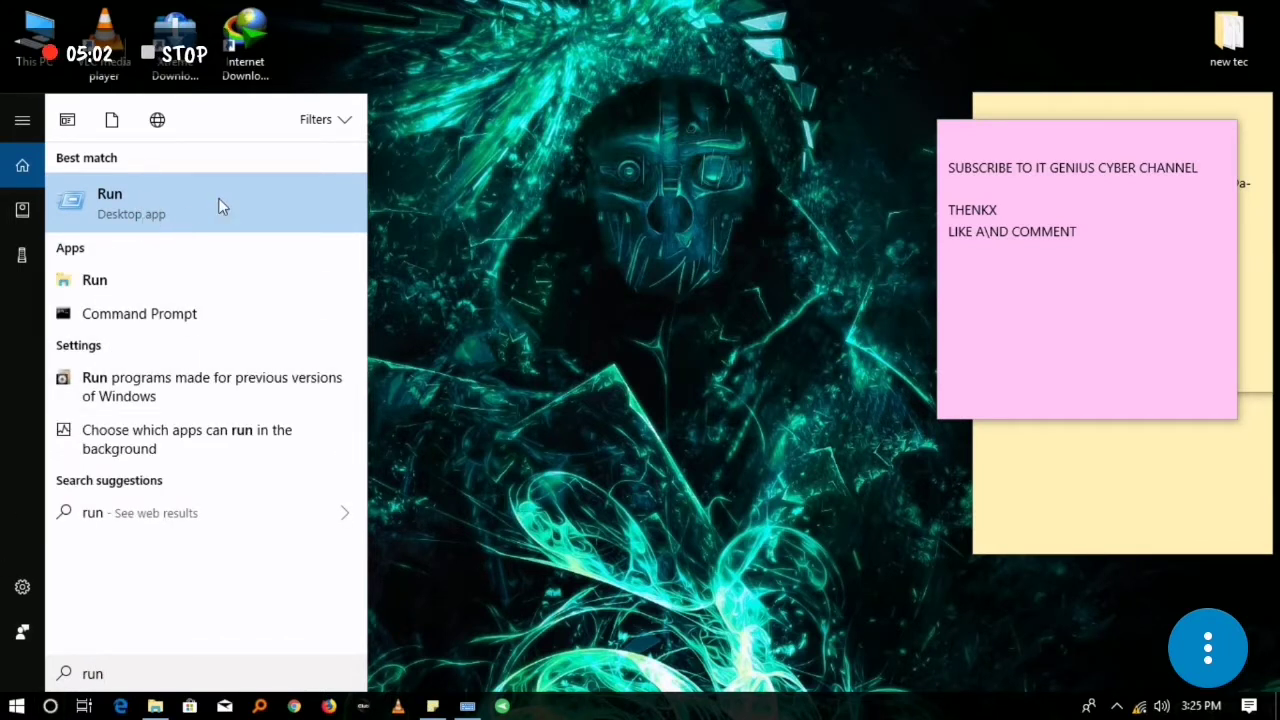
{"action": "left_click", "coordinate": [156, 215]}
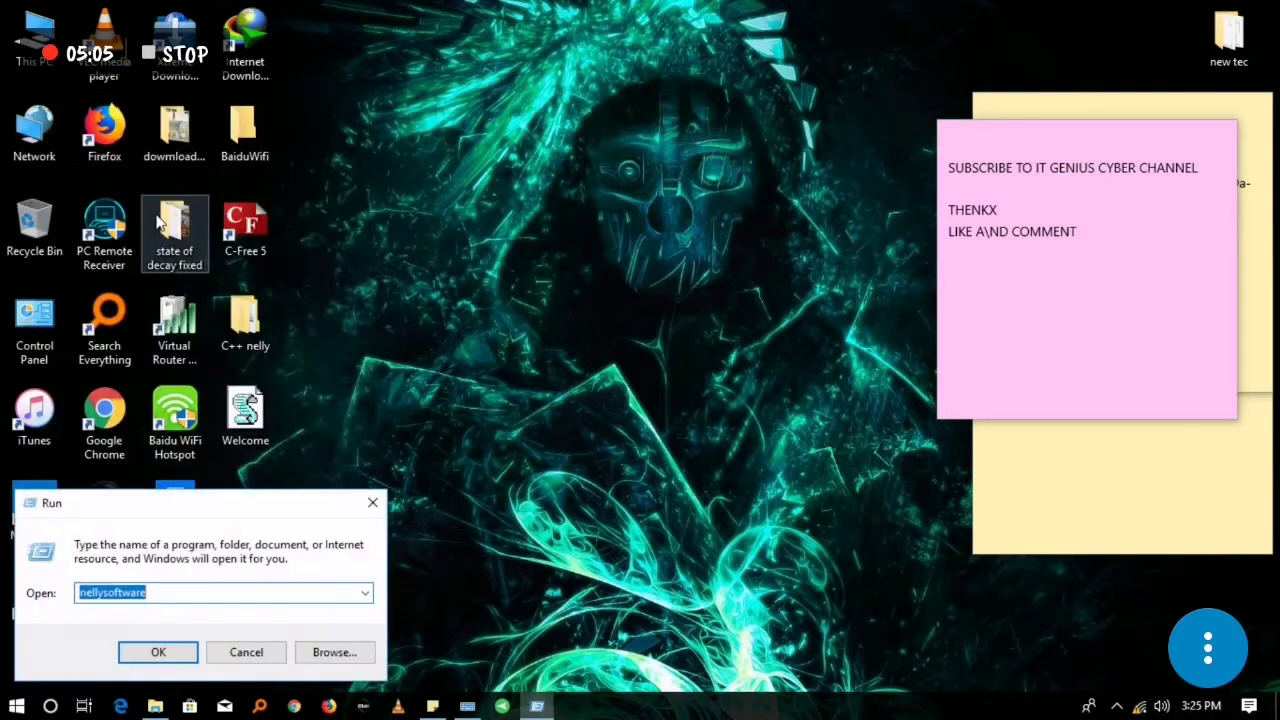
{"action": "key", "text": "BackSpace"}
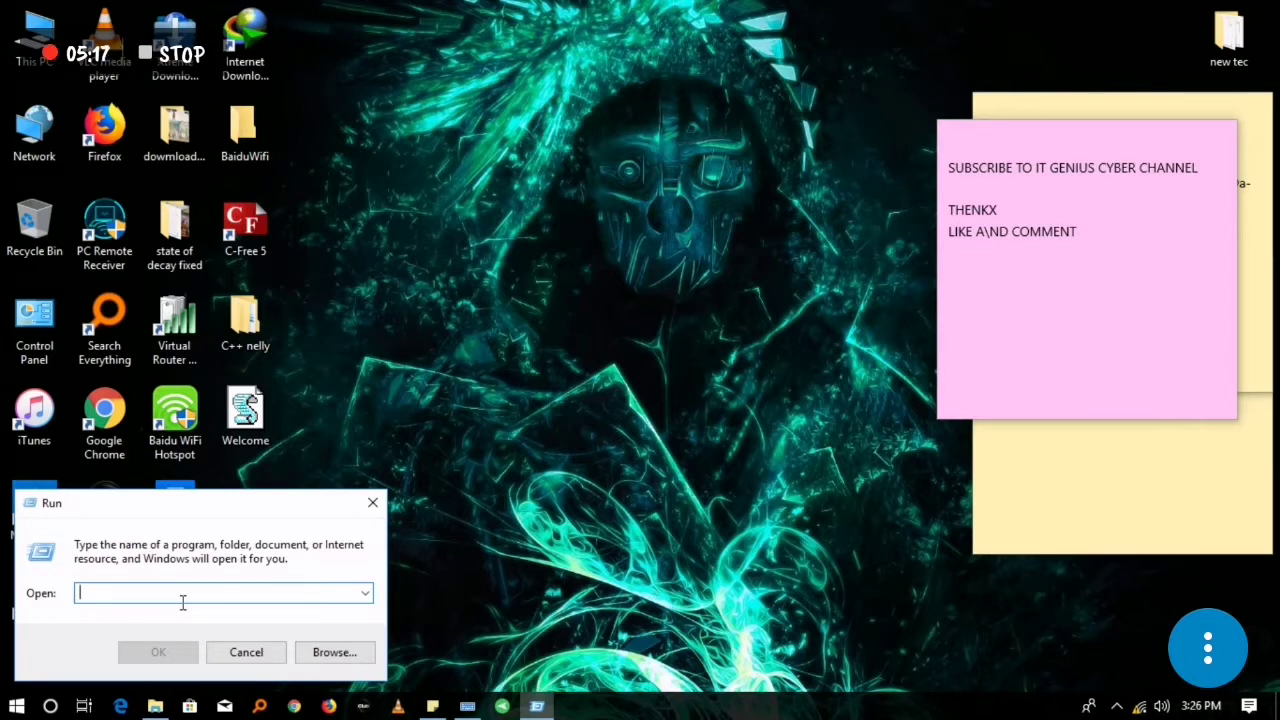
{"action": "type", "text": "TS"}
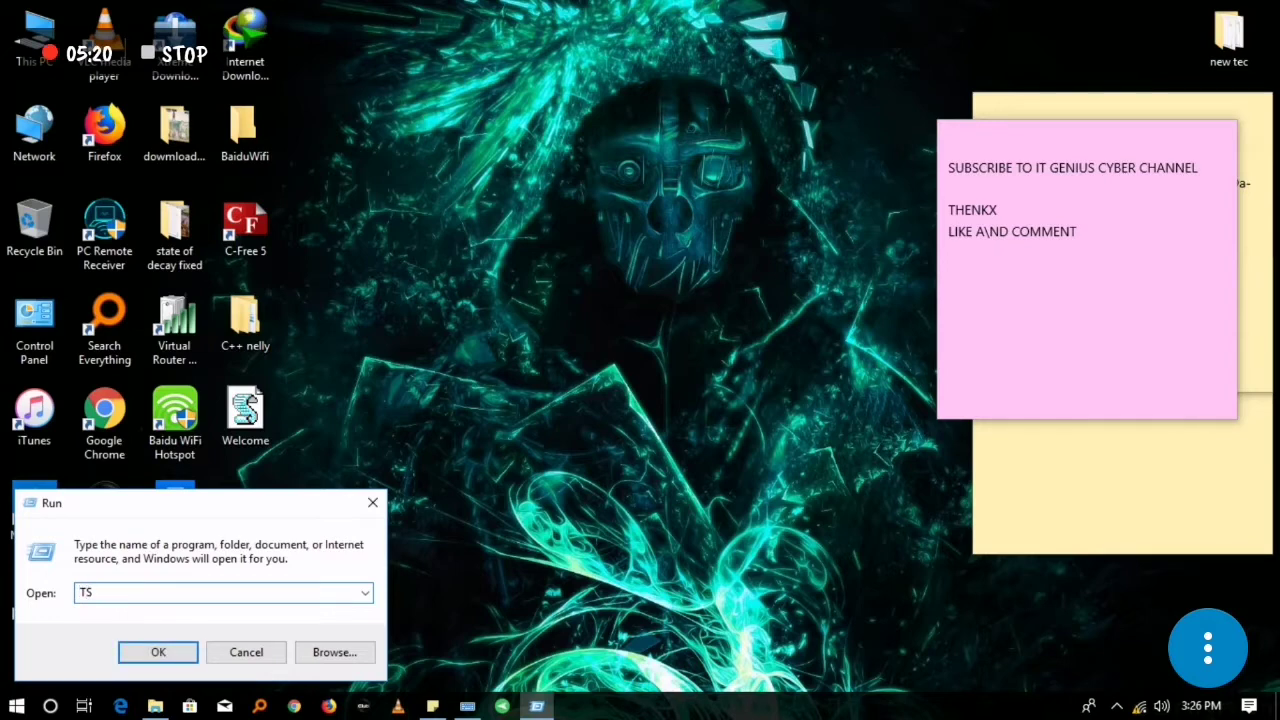
{"action": "key", "text": "Return"}
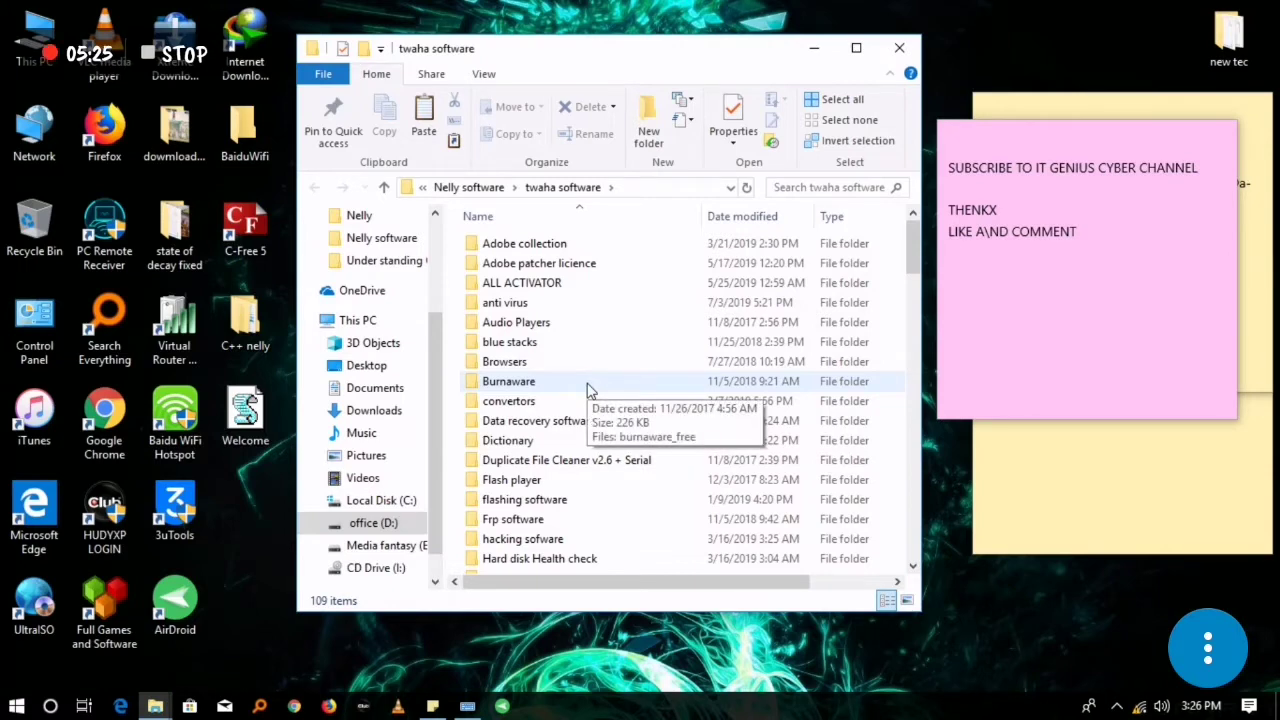
{"action": "left_click", "coordinate": [902, 52]}
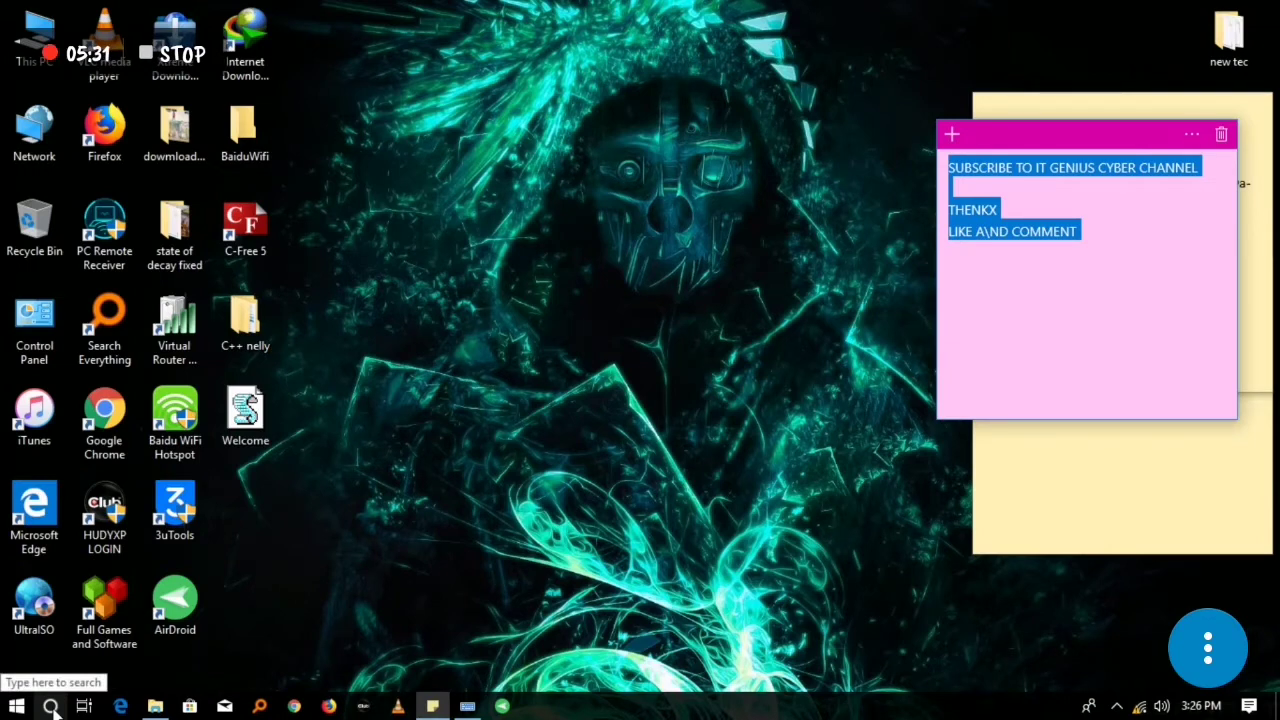
- Run TS once more directly from the Run dialog and close the twaha software folder window
{"action": "key", "text": "super+r"}
{"action": "key", "text": "BackSpace"}
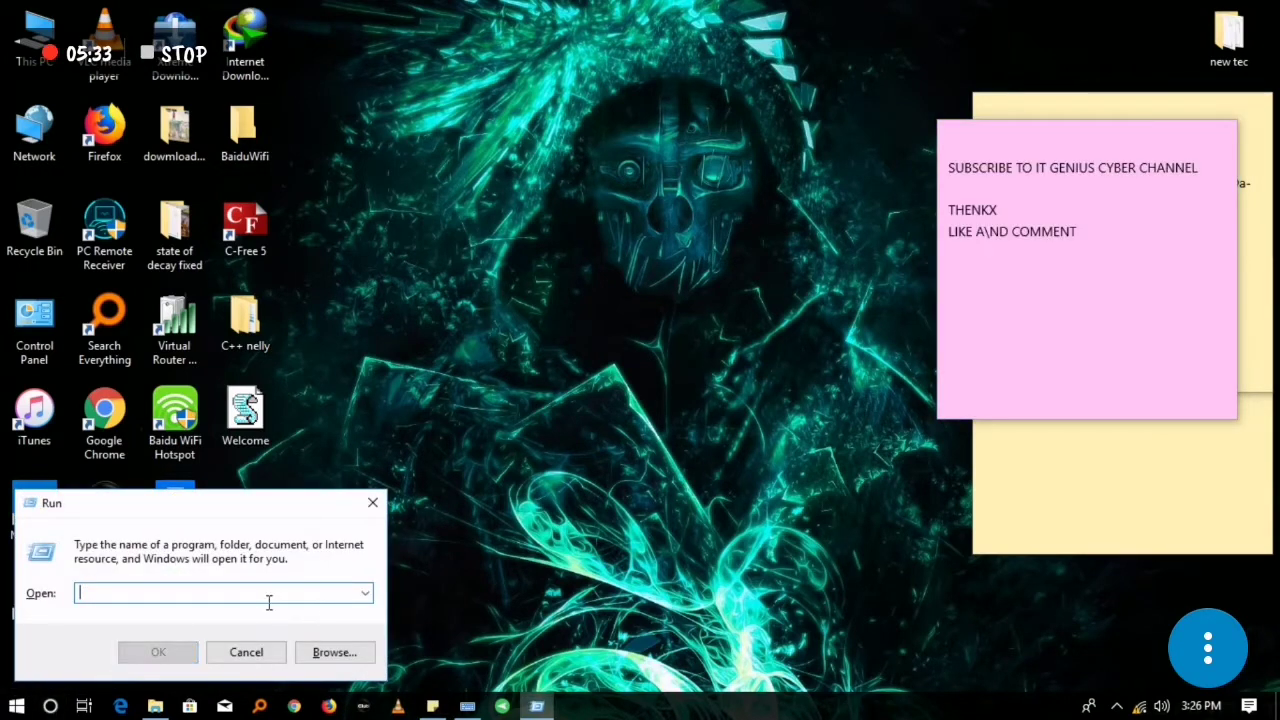
{"action": "type", "text": "TS"}
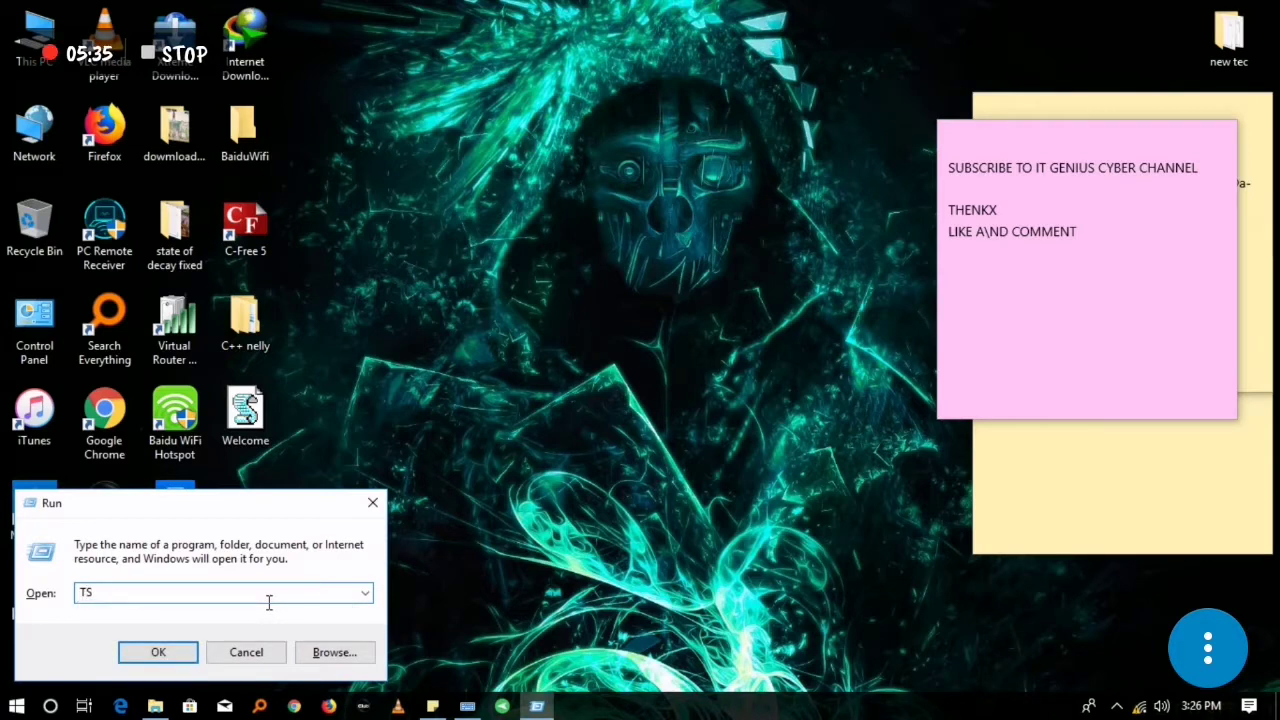
{"action": "key", "text": "Return"}
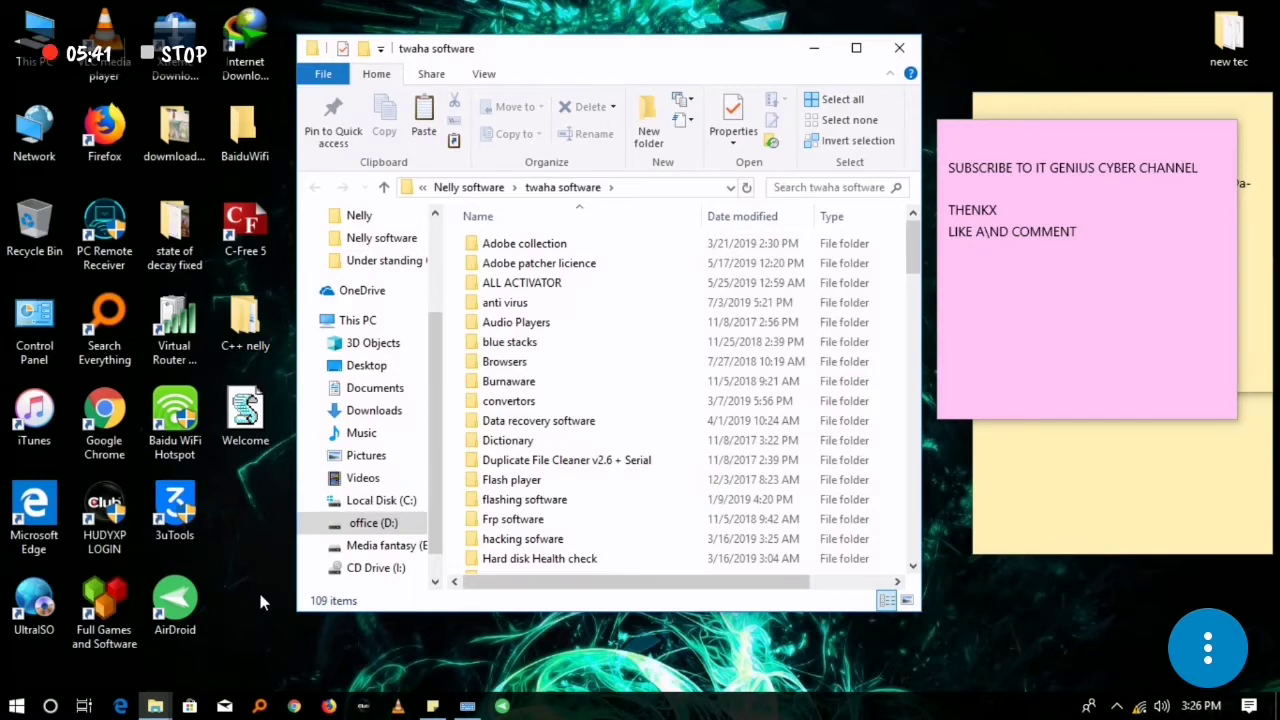
{"action": "left_click", "coordinate": [906, 41]}
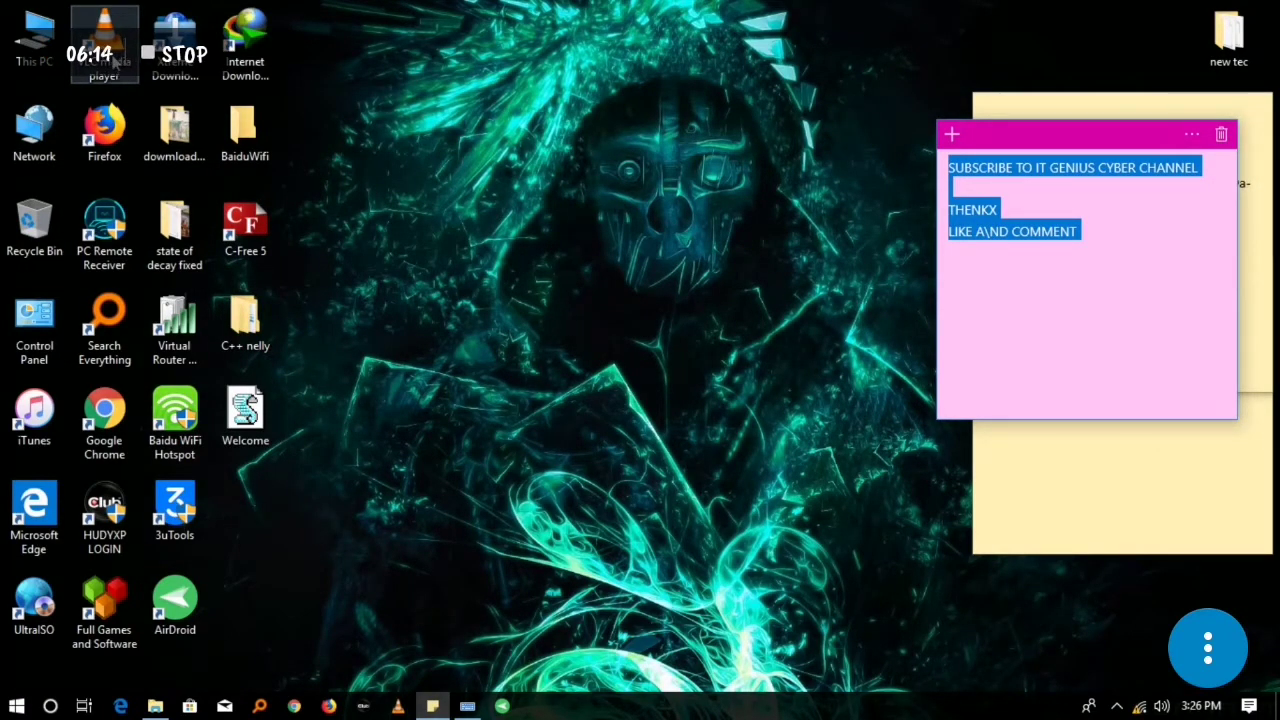
- Copy the VLC media player desktop shortcut into the Windows folder on Local Disk (C:), granting administrator permission
{"action": "left_click", "coordinate": [113, 60]}
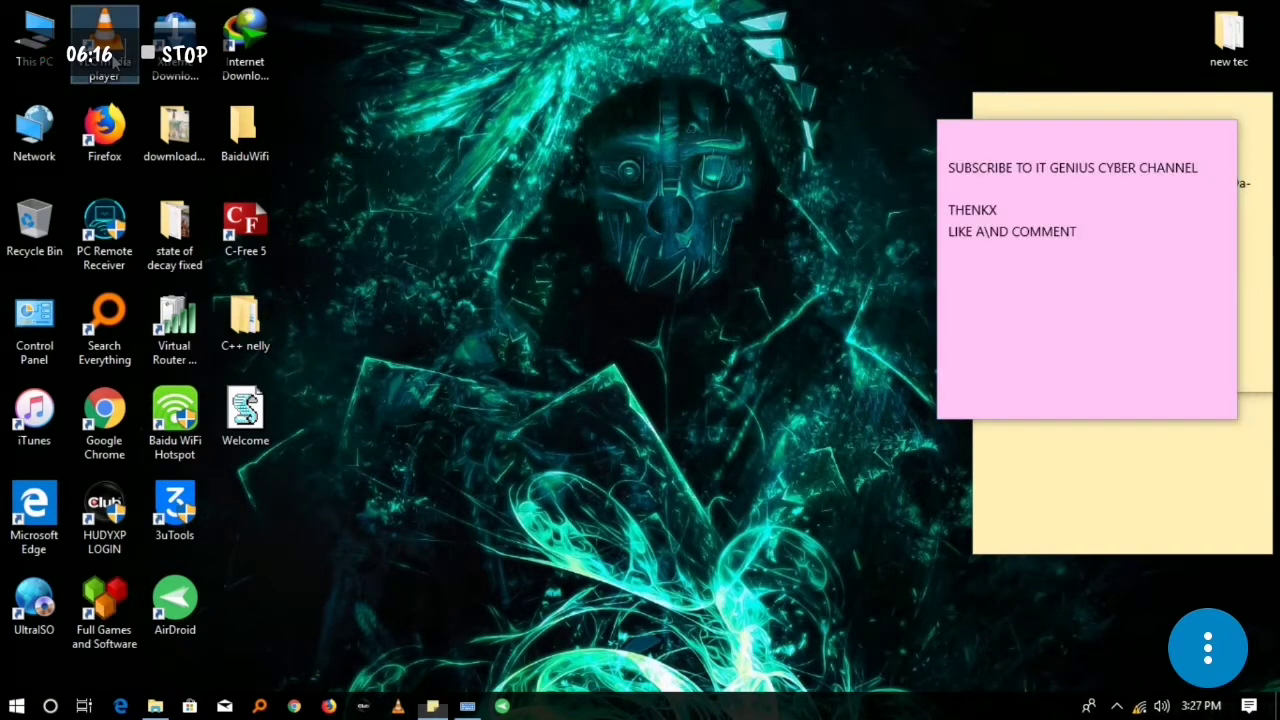
{"action": "right_click", "coordinate": [112, 55]}
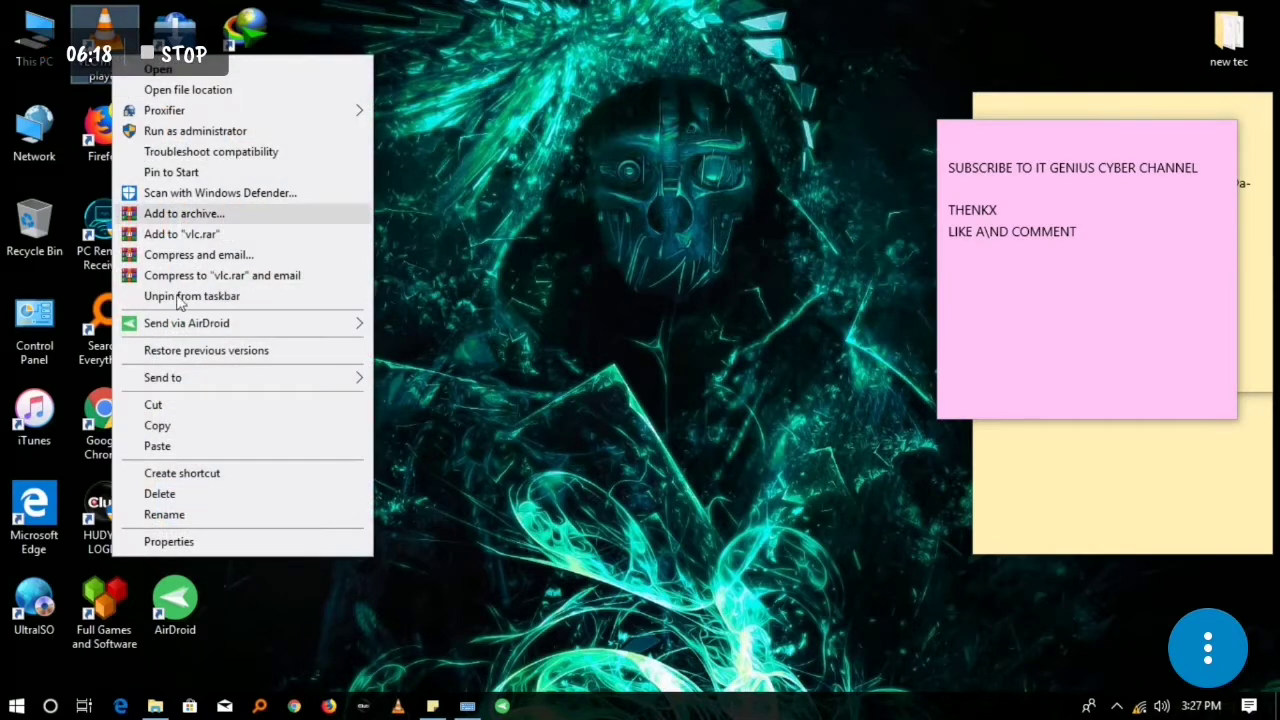
{"action": "left_click", "coordinate": [178, 428]}
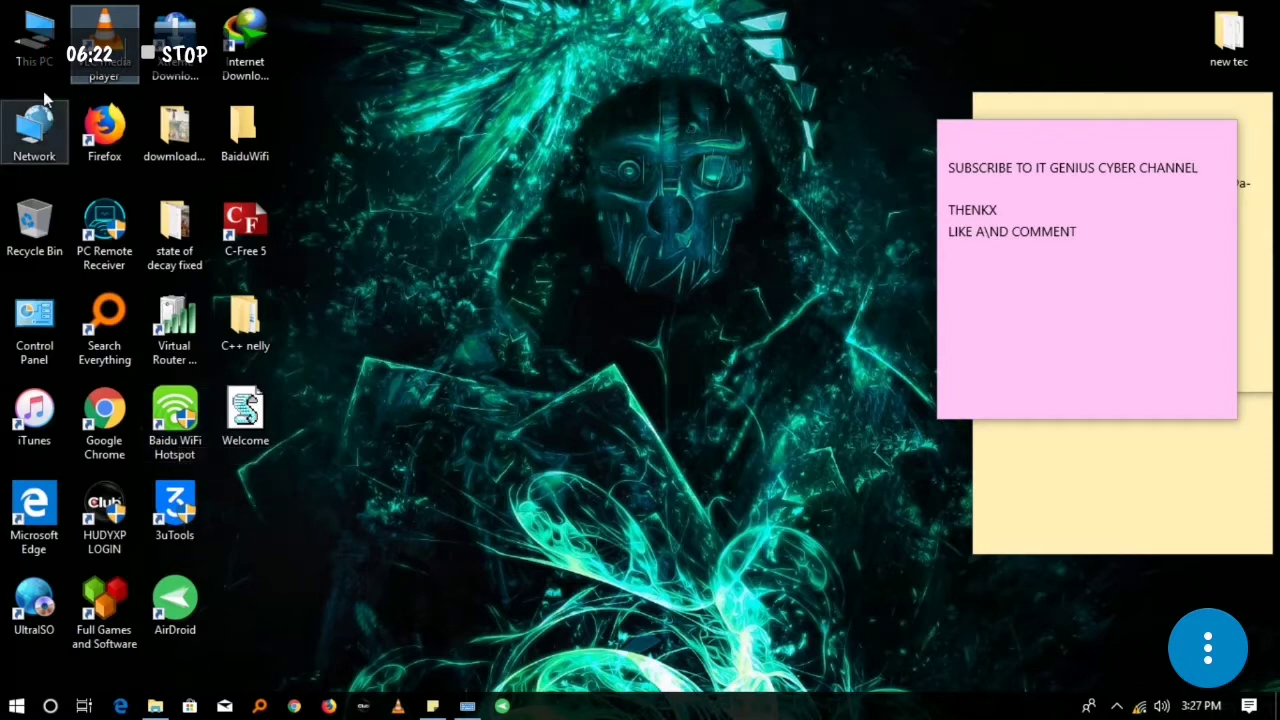
{"action": "left_click", "coordinate": [35, 40]}
{"action": "double_click", "coordinate": [35, 40]}
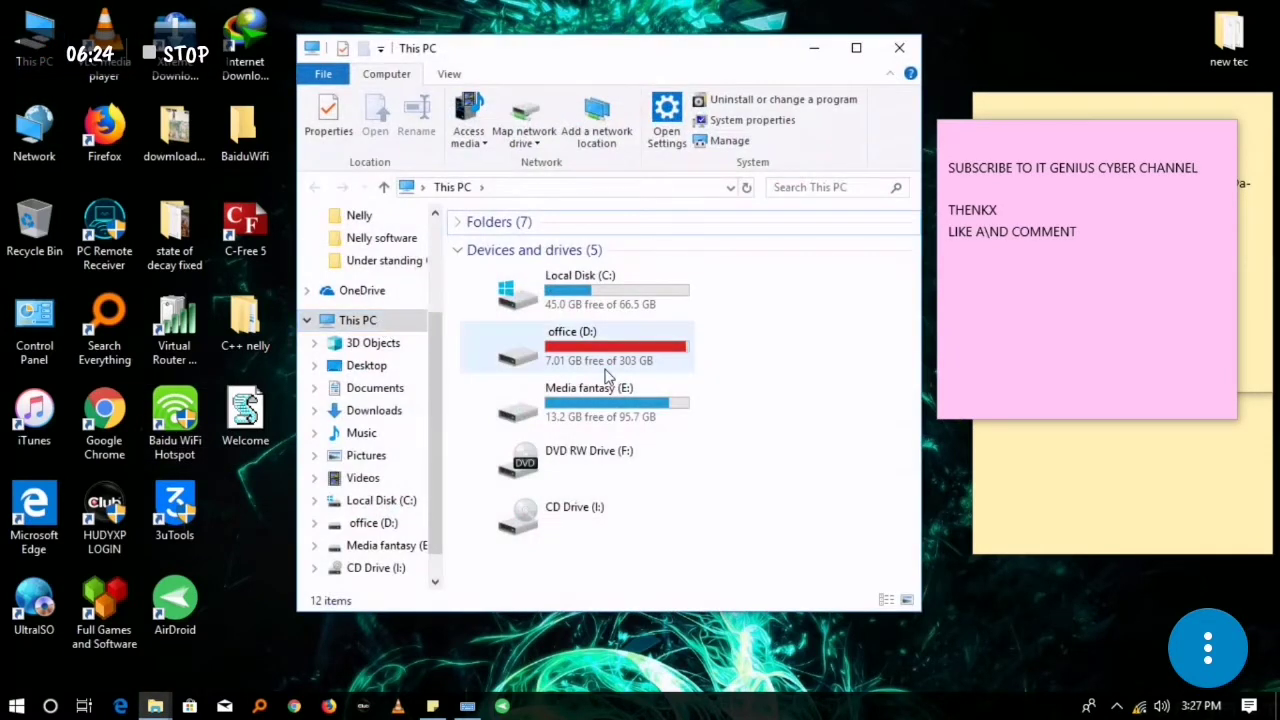
{"action": "double_click", "coordinate": [598, 291]}
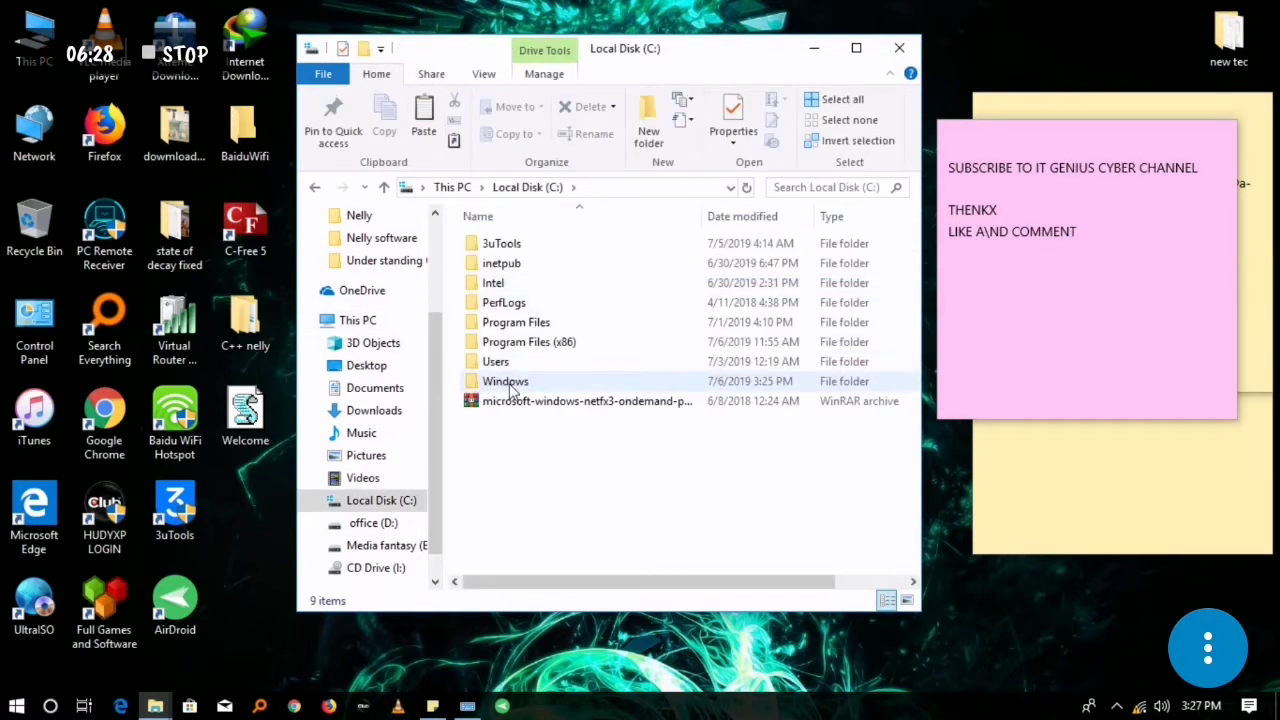
{"action": "double_click", "coordinate": [508, 382]}
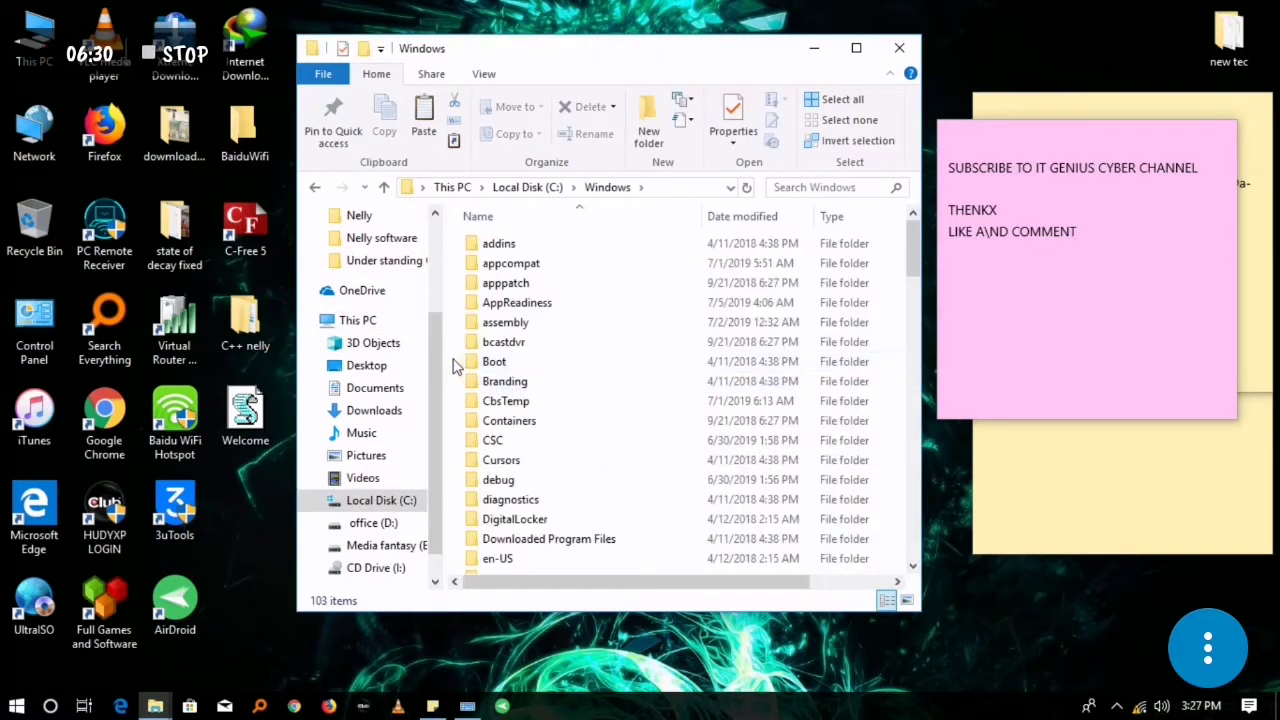
{"action": "left_click", "coordinate": [424, 118]}
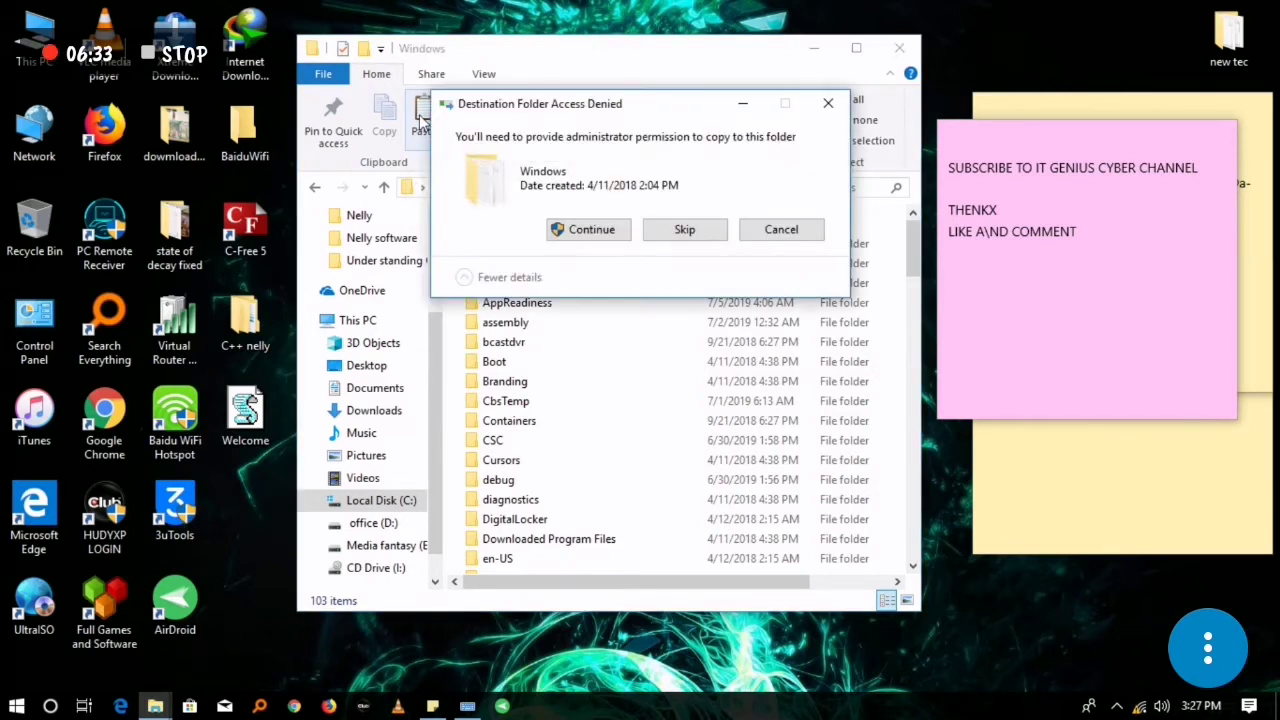
{"action": "left_click", "coordinate": [608, 232]}
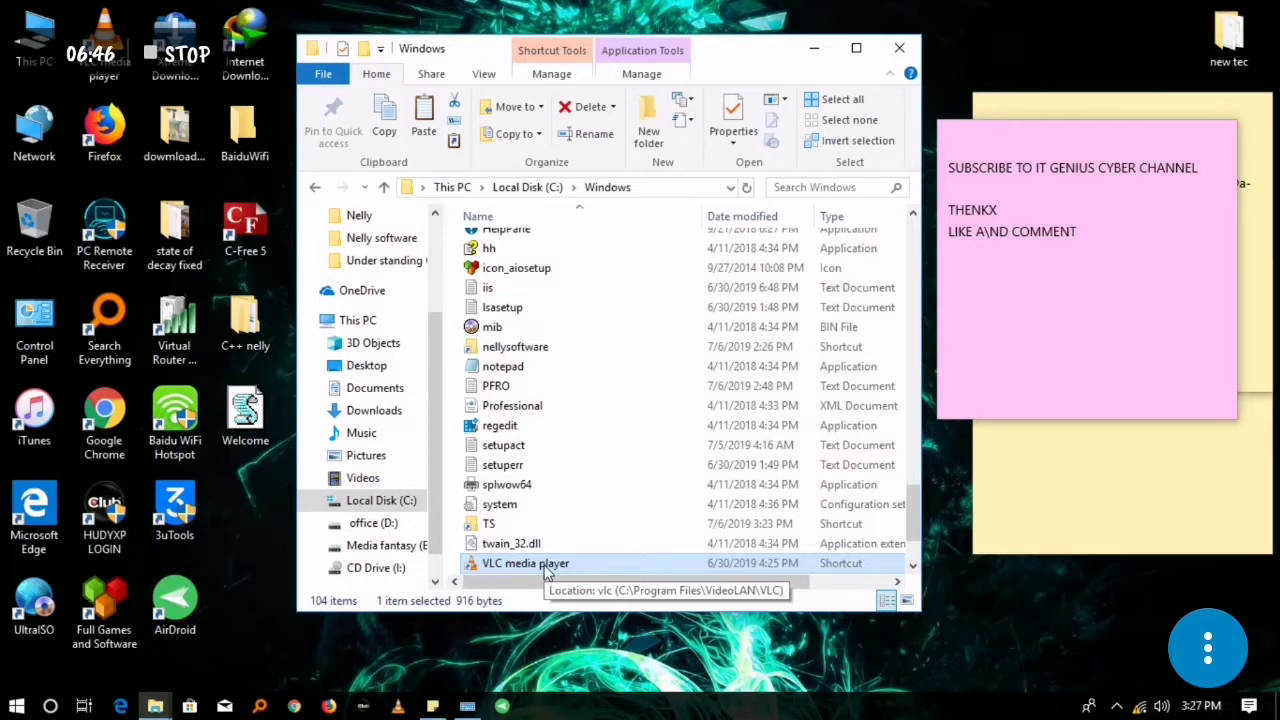
- Delete the VLC media player shortcut from the Windows folder with administrator permission and close the window
{"action": "key", "text": "Delete"}
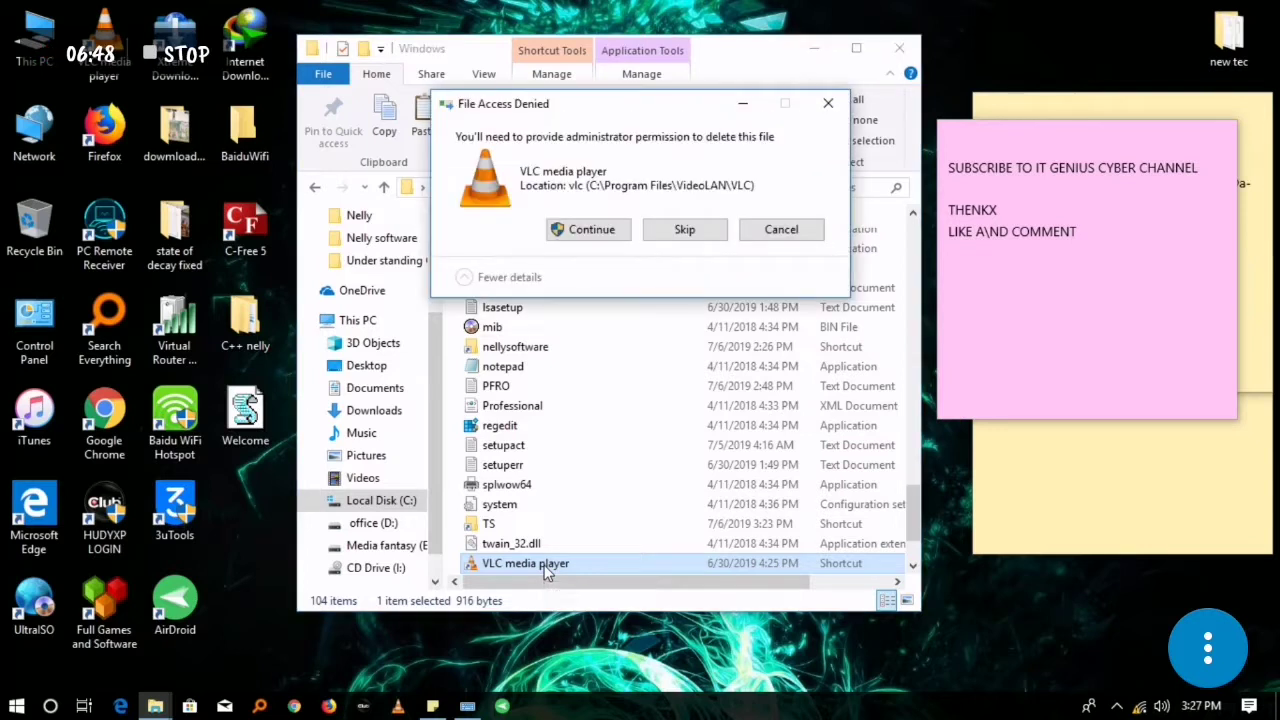
{"action": "left_click", "coordinate": [597, 226]}
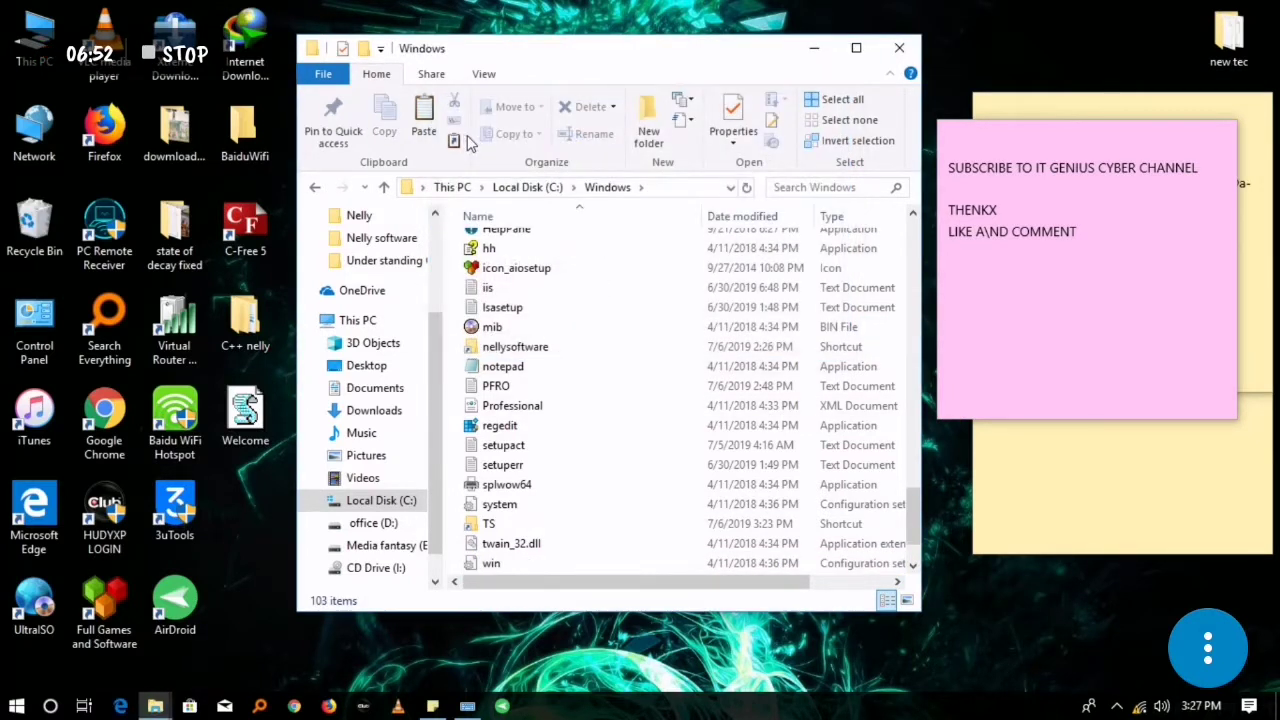
{"action": "left_click", "coordinate": [899, 48]}
- Copy the VLC media player desktop shortcut into the Windows folder on Local Disk (C:) again, granting administrator permission
{"action": "left_click", "coordinate": [40, 40]}
{"action": "double_click", "coordinate": [36, 36]}
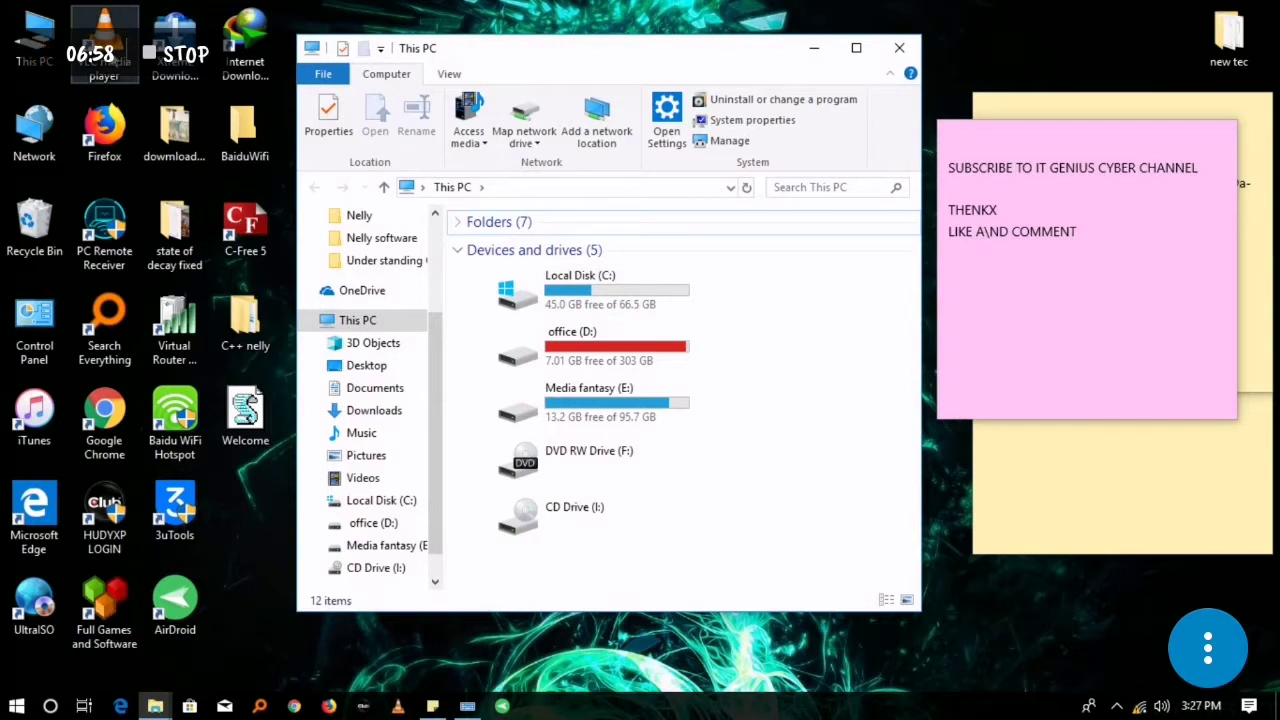
{"action": "left_click", "coordinate": [105, 40]}
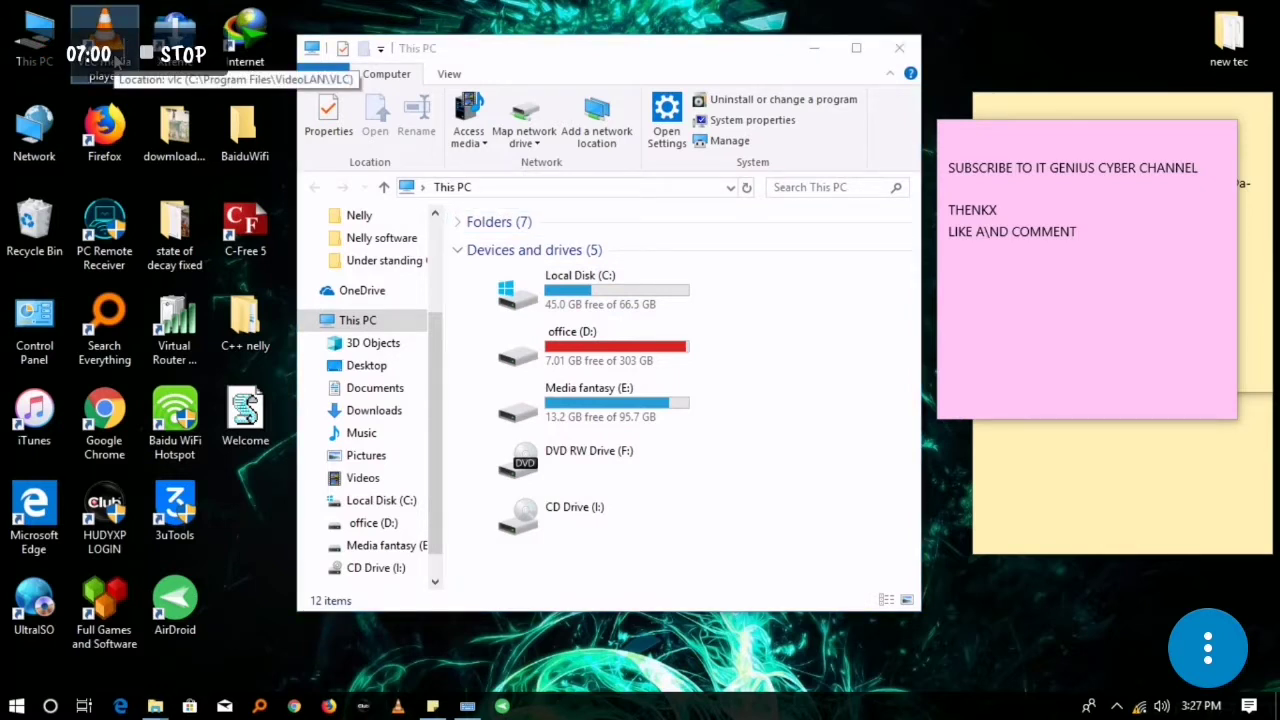
{"action": "right_click", "coordinate": [116, 60]}
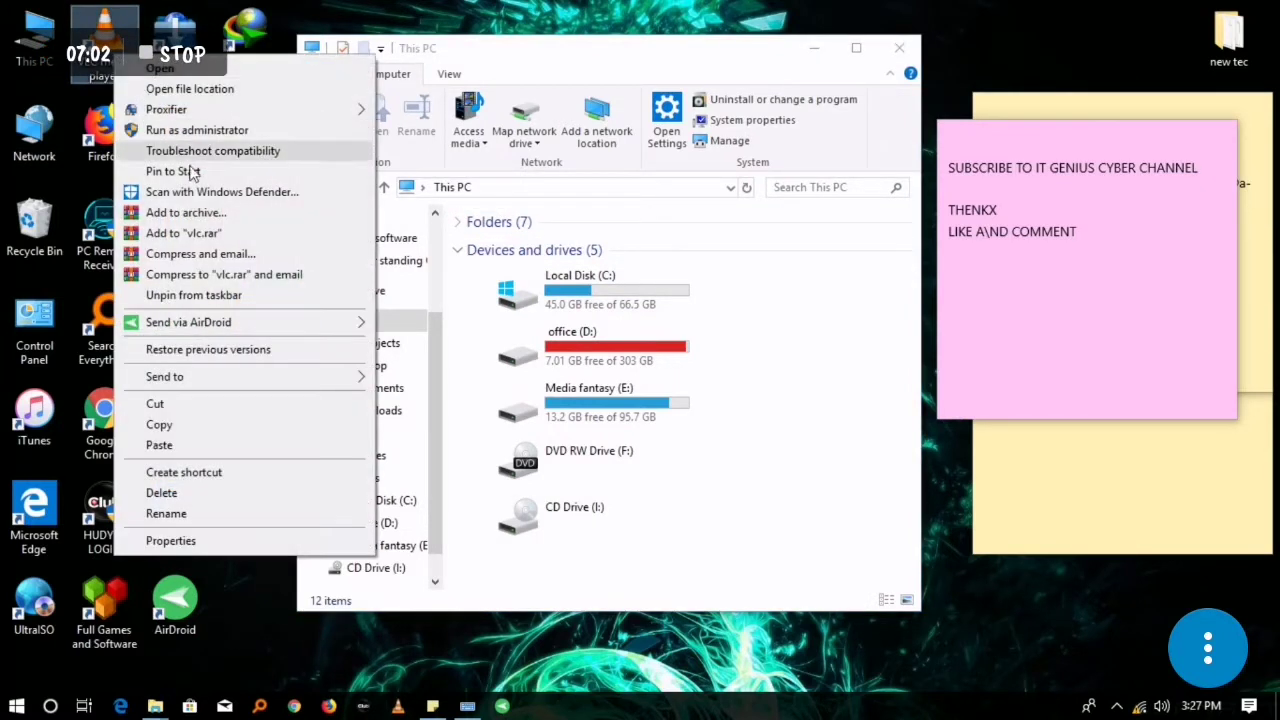
{"action": "left_click", "coordinate": [165, 445]}
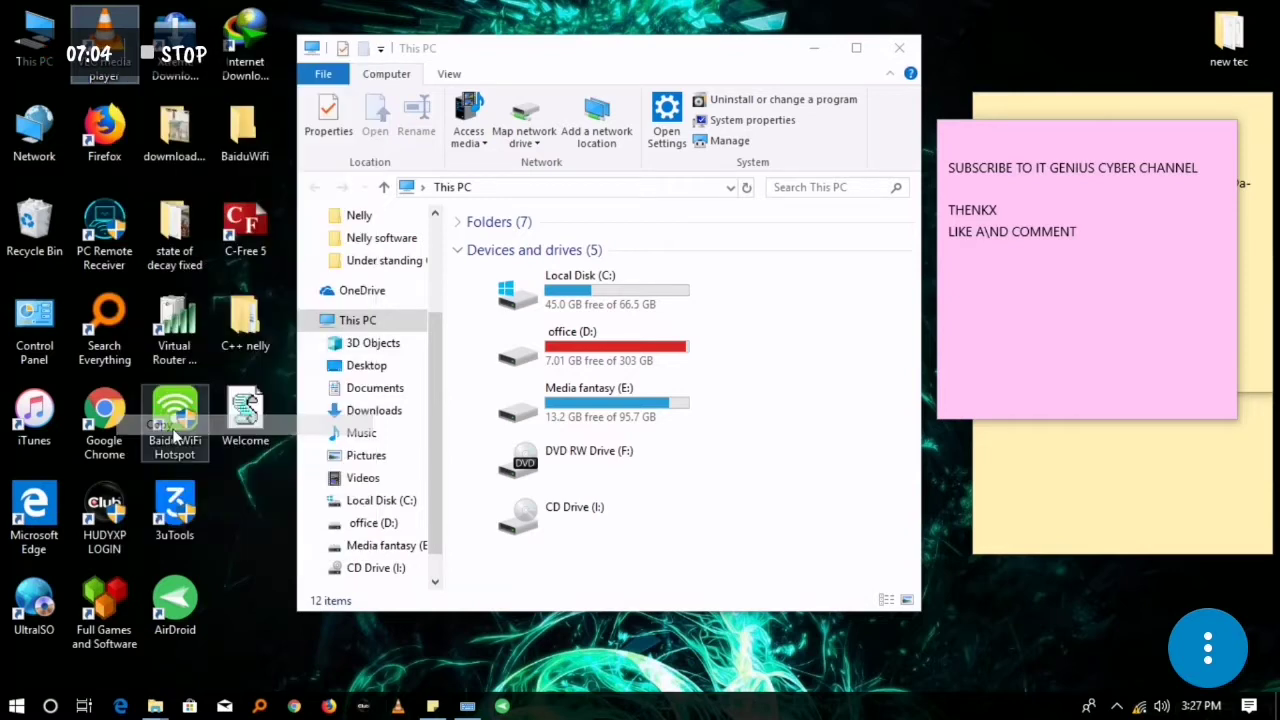
{"action": "double_click", "coordinate": [614, 316]}
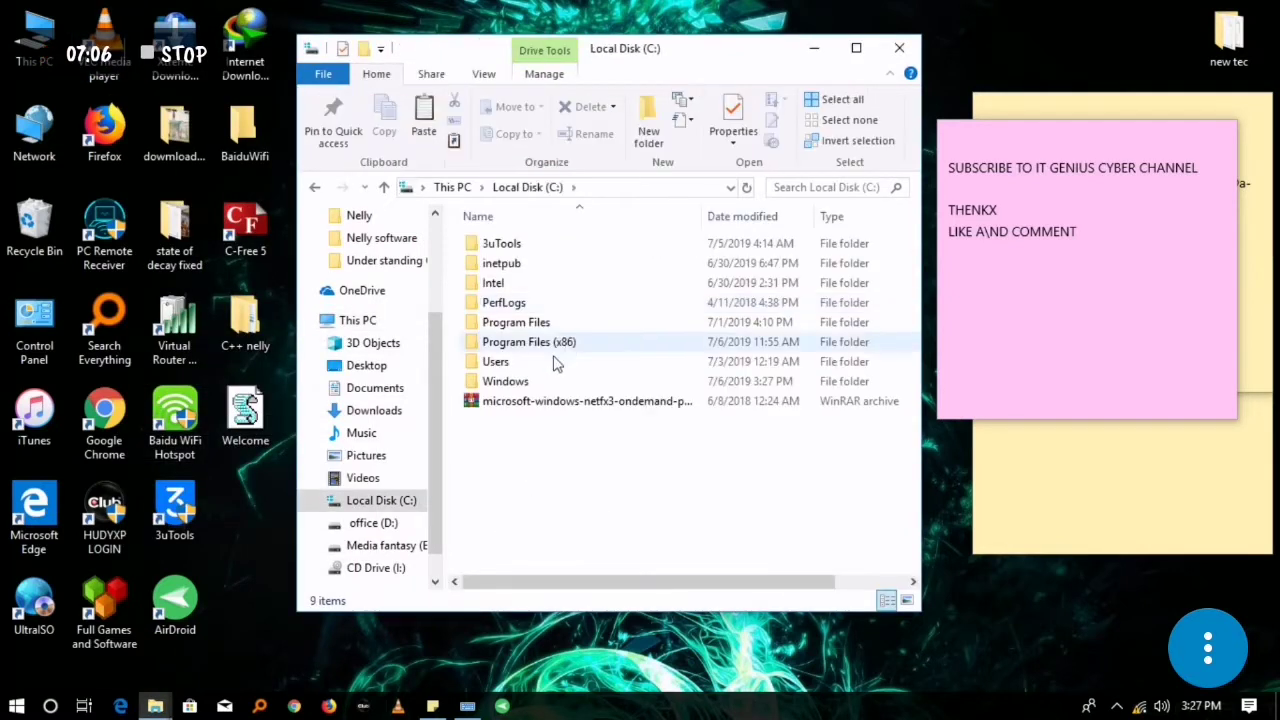
{"action": "double_click", "coordinate": [505, 382]}
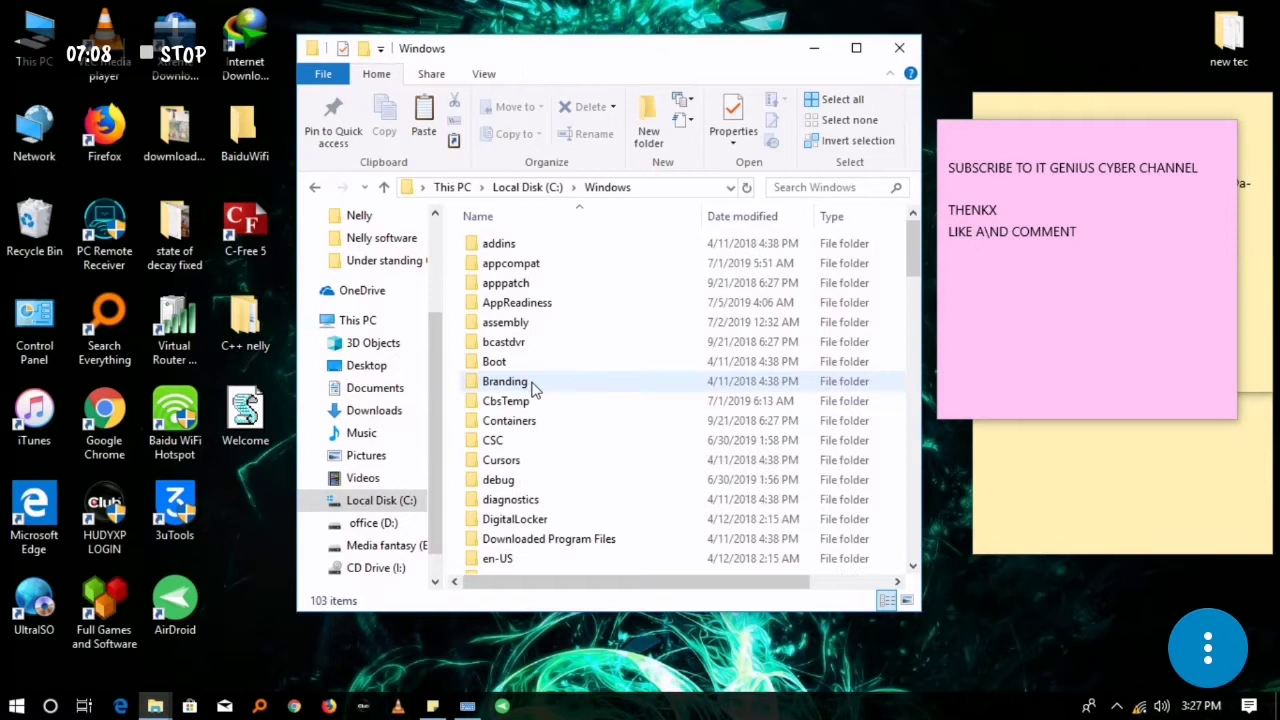
{"action": "left_click", "coordinate": [424, 118]}
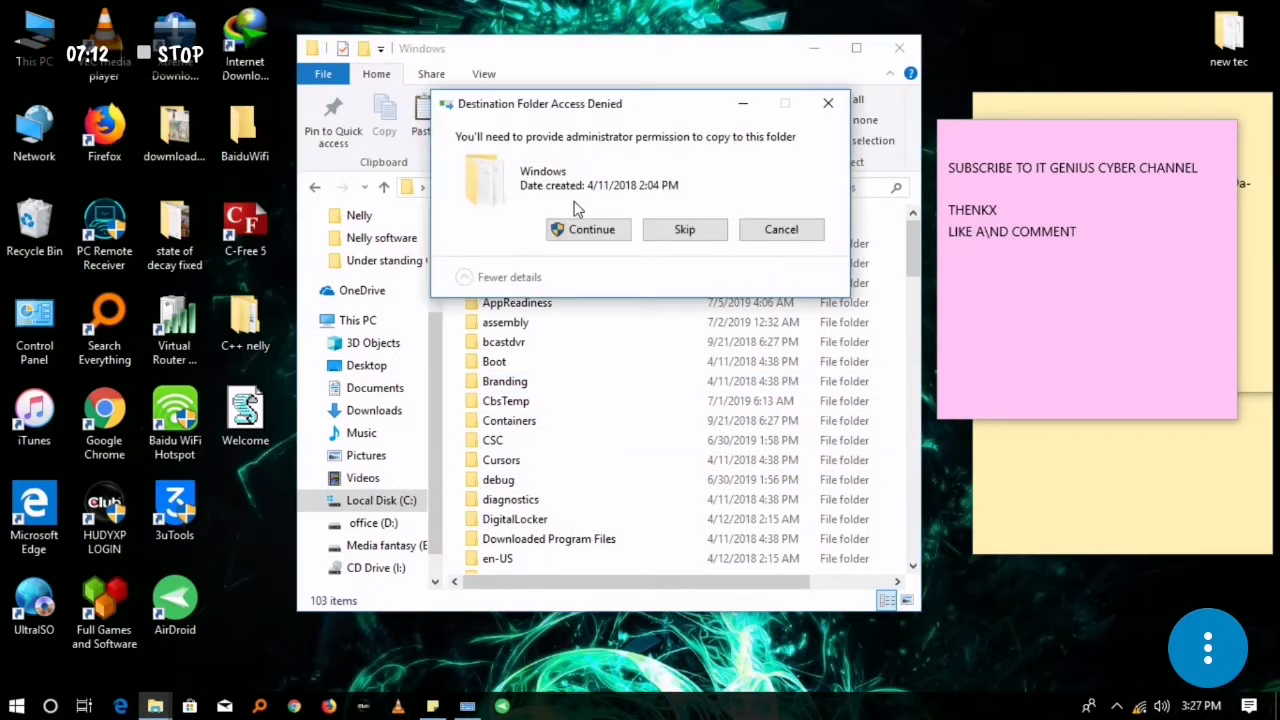
{"action": "left_click", "coordinate": [588, 231]}
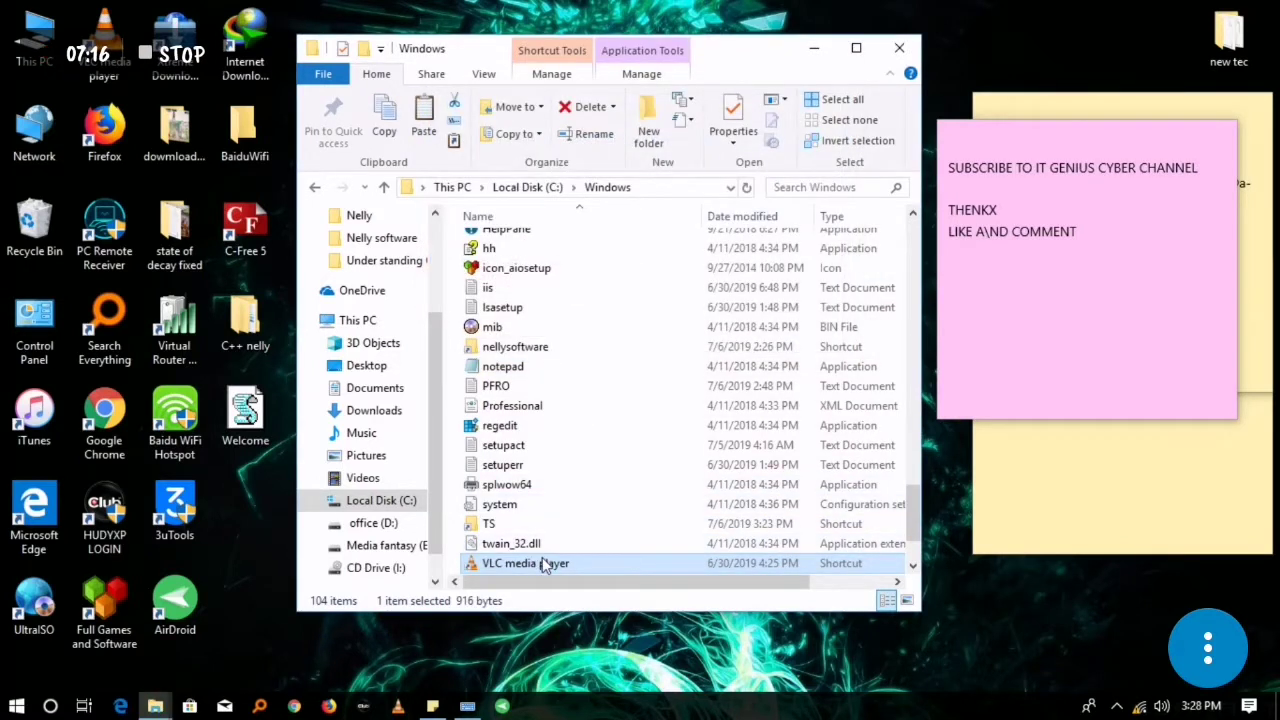
- Rename the VLC media player shortcut in the Windows folder to "V player" and close the on-screen keyboard
{"action": "right_click", "coordinate": [545, 568]}
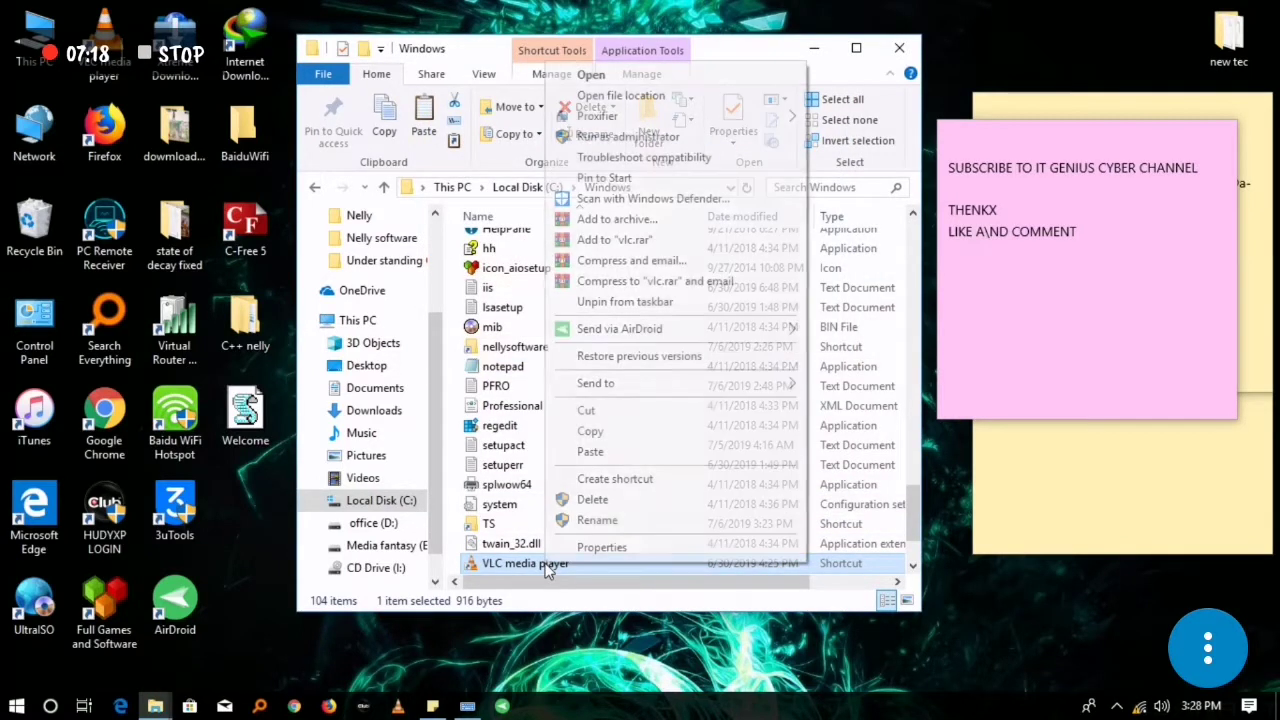
{"action": "left_click", "coordinate": [600, 522]}
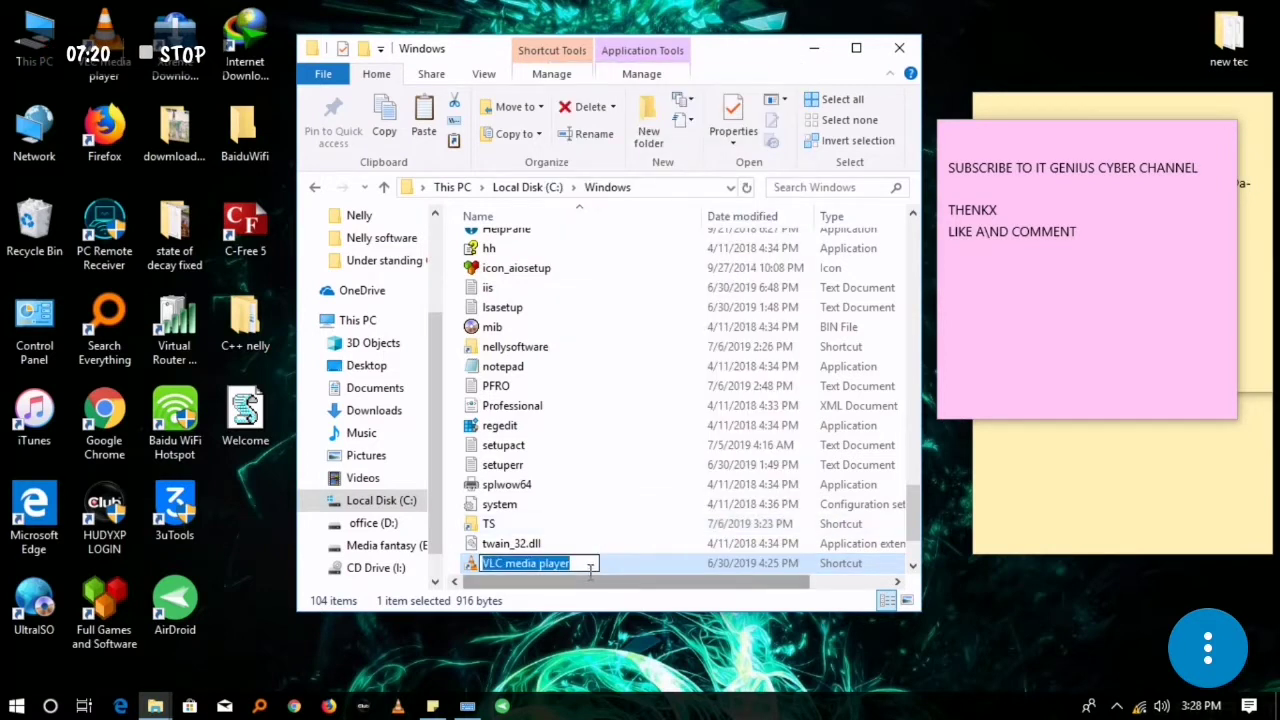
{"action": "left_click", "coordinate": [588, 566]}
{"action": "key", "text": "BackSpace"}
{"action": "key", "text": "BackSpace"}
{"action": "key", "text": "BackSpace"}
{"action": "key", "text": "BackSpace"}
{"action": "key", "text": "BackSpace"}
{"action": "key", "text": "BackSpace"}
{"action": "key", "text": "BackSpace"}
{"action": "key", "text": "BackSpace"}
{"action": "key", "text": "BackSpace"}
{"action": "key", "text": "BackSpace"}
{"action": "key", "text": "BackSpace"}
{"action": "key", "text": "BackSpace"}
{"action": "key", "text": "BackSpace"}
{"action": "key", "text": "BackSpace"}
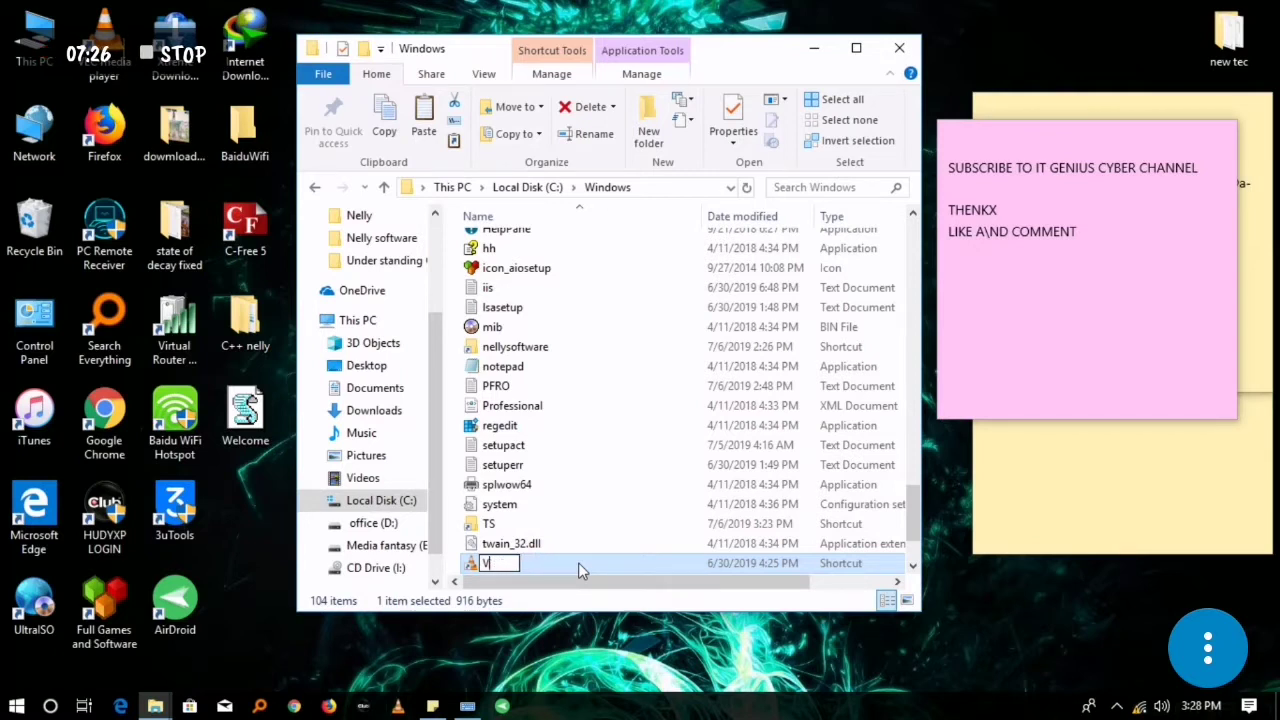
{"action": "type", "text": "V"}
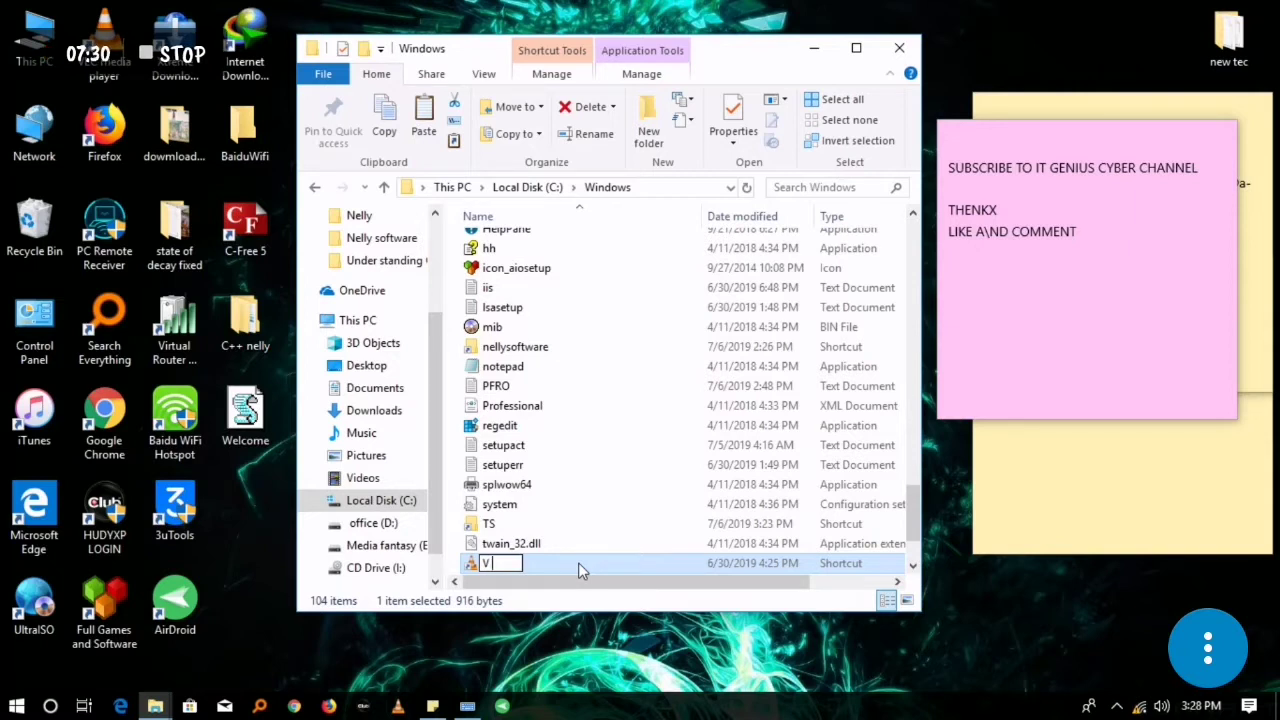
{"action": "type", "text": " pl"}
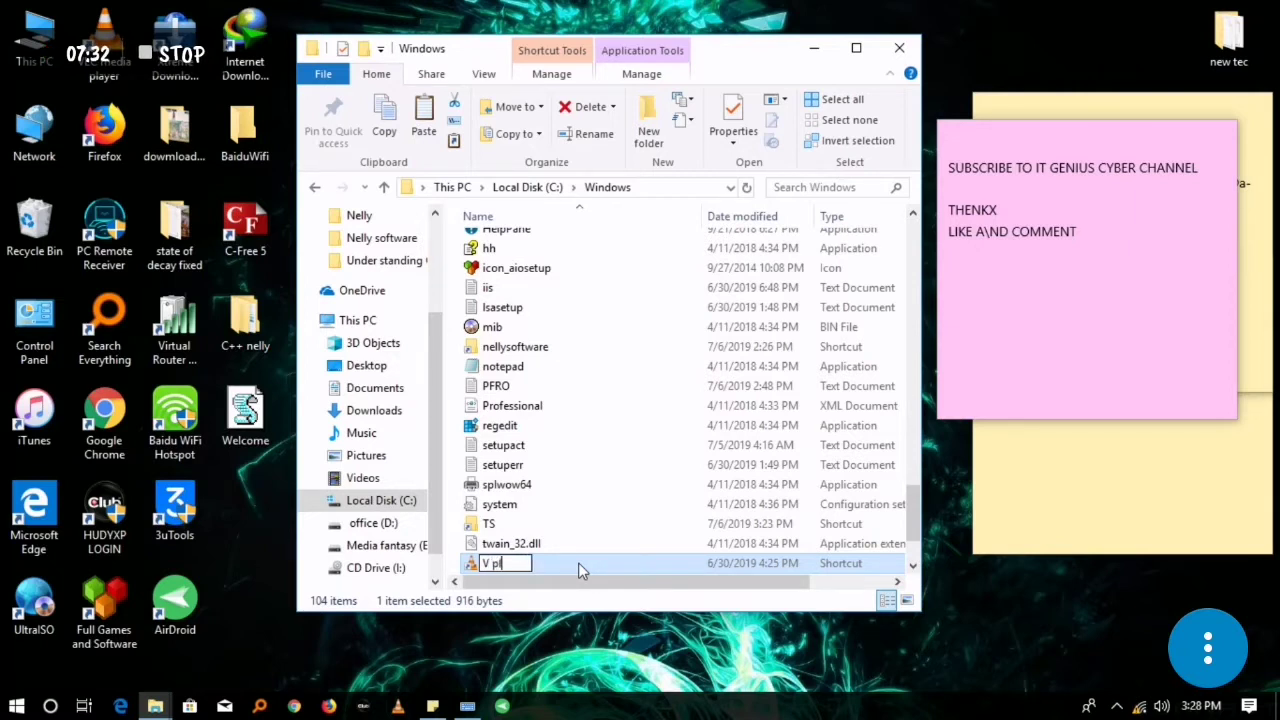
{"action": "type", "text": "ayer"}
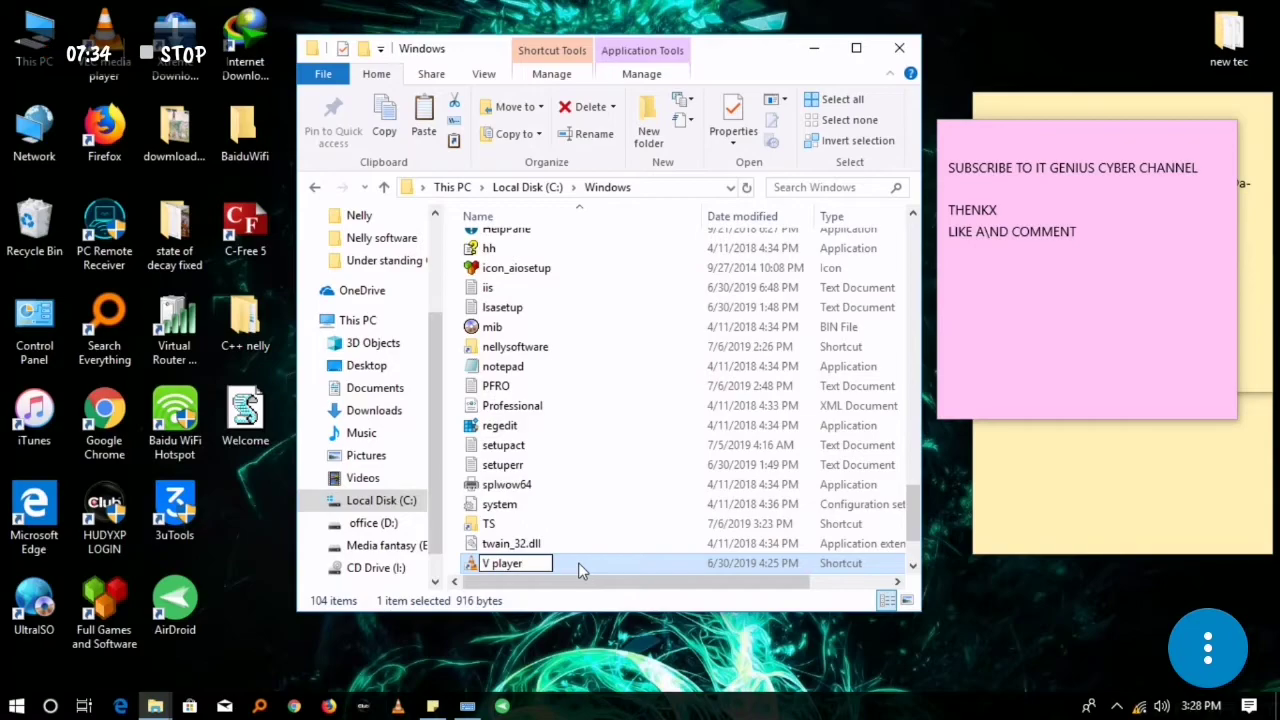
{"action": "key", "text": "Return"}
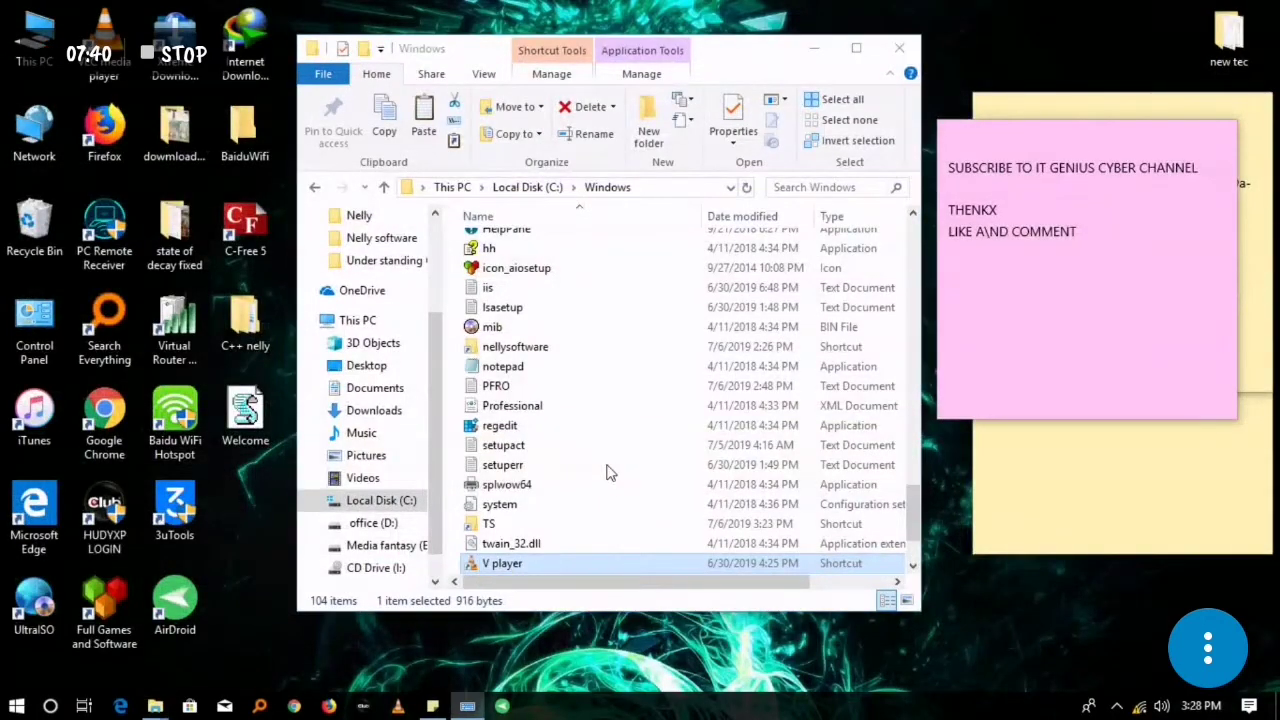
{"action": "left_click", "coordinate": [965, 467]}
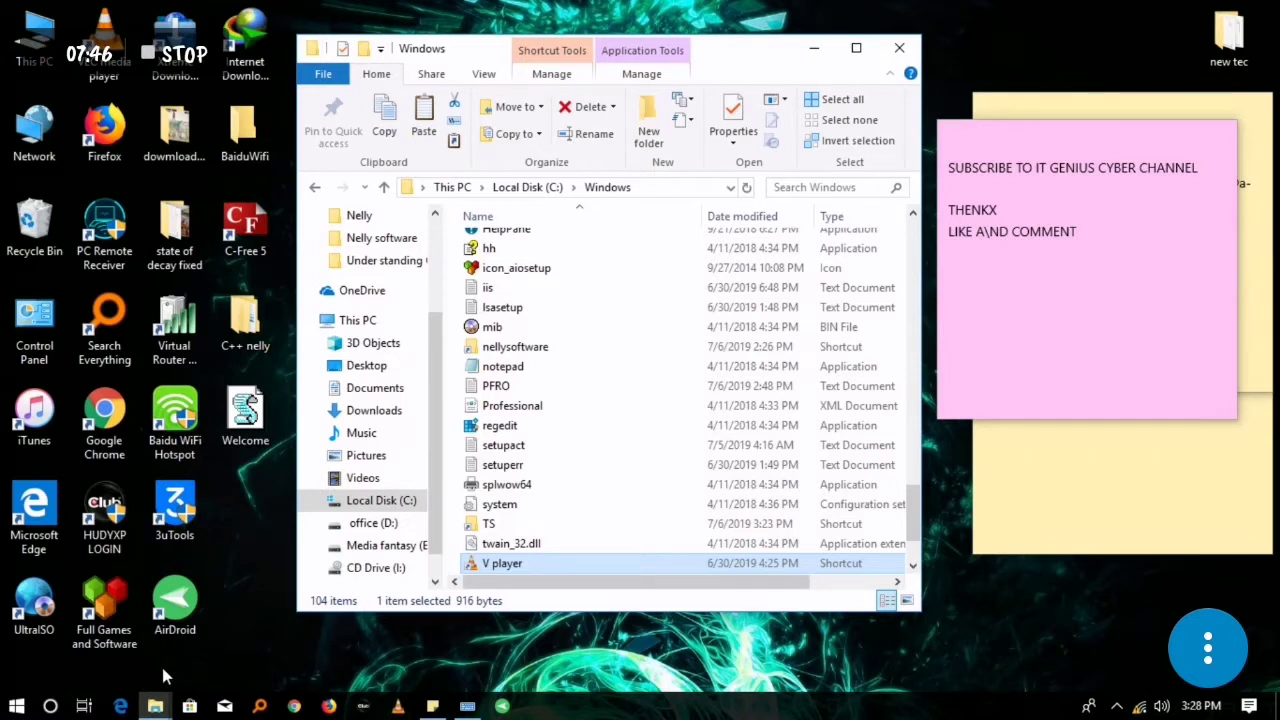
- Try to launch "V player" from the Run dialog, dismiss the message, and close the dialog
{"action": "key", "text": "super+r"}
{"action": "type", "text": "v"}
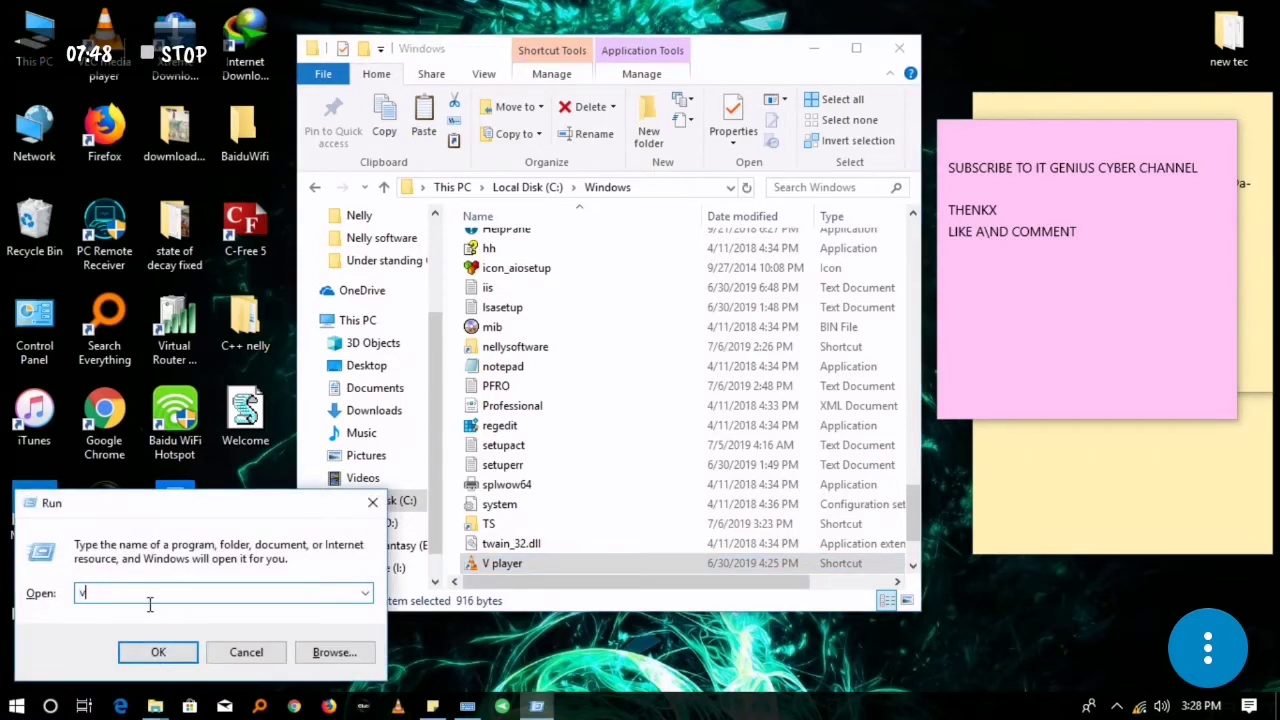
{"action": "type", "text": " pk"}
{"action": "key", "text": "BackSpace"}
{"action": "key", "text": "BackSpace"}
{"action": "key", "text": "BackSpace"}
{"action": "key", "text": "BackSpace"}
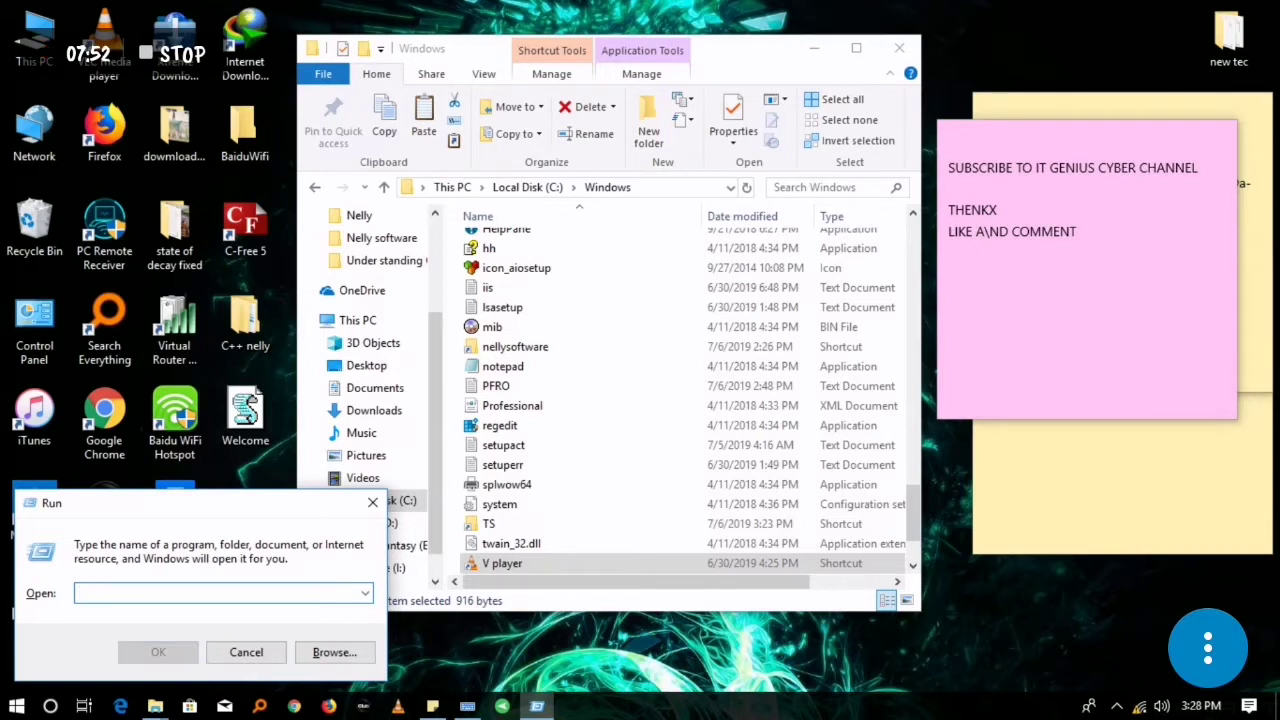
{"action": "type", "text": "V"}
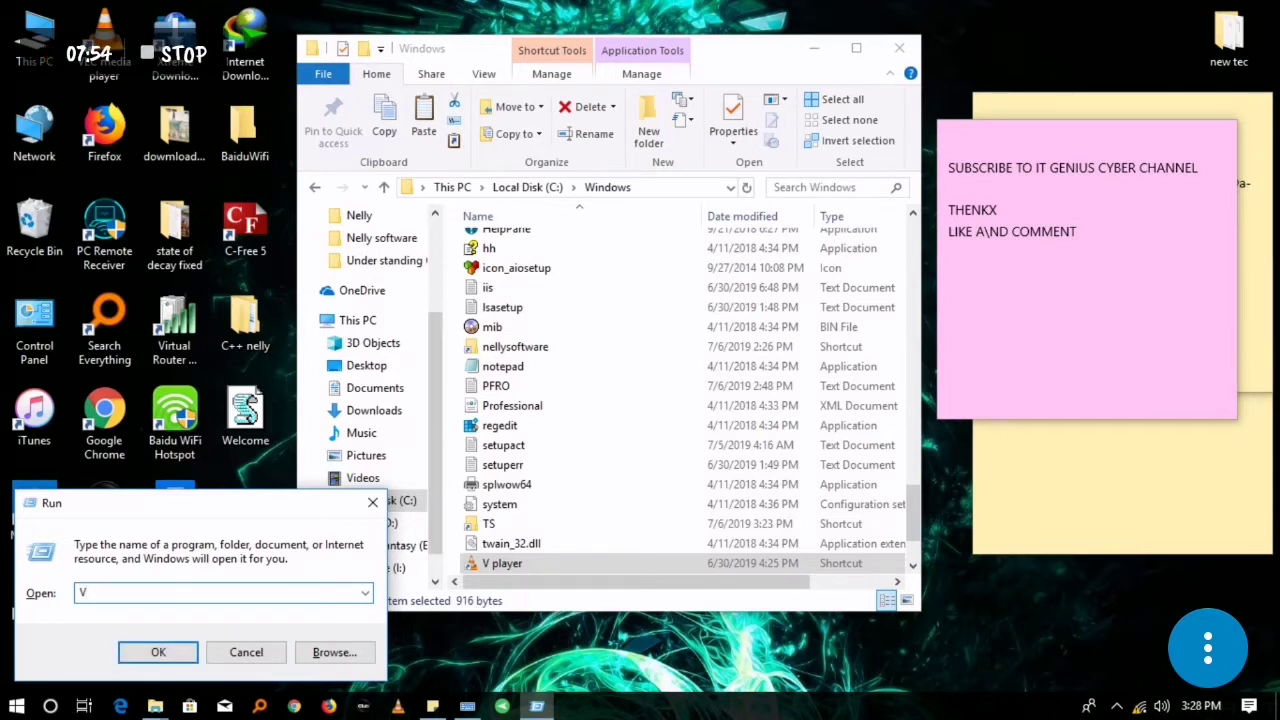
{"action": "type", "text": " player"}
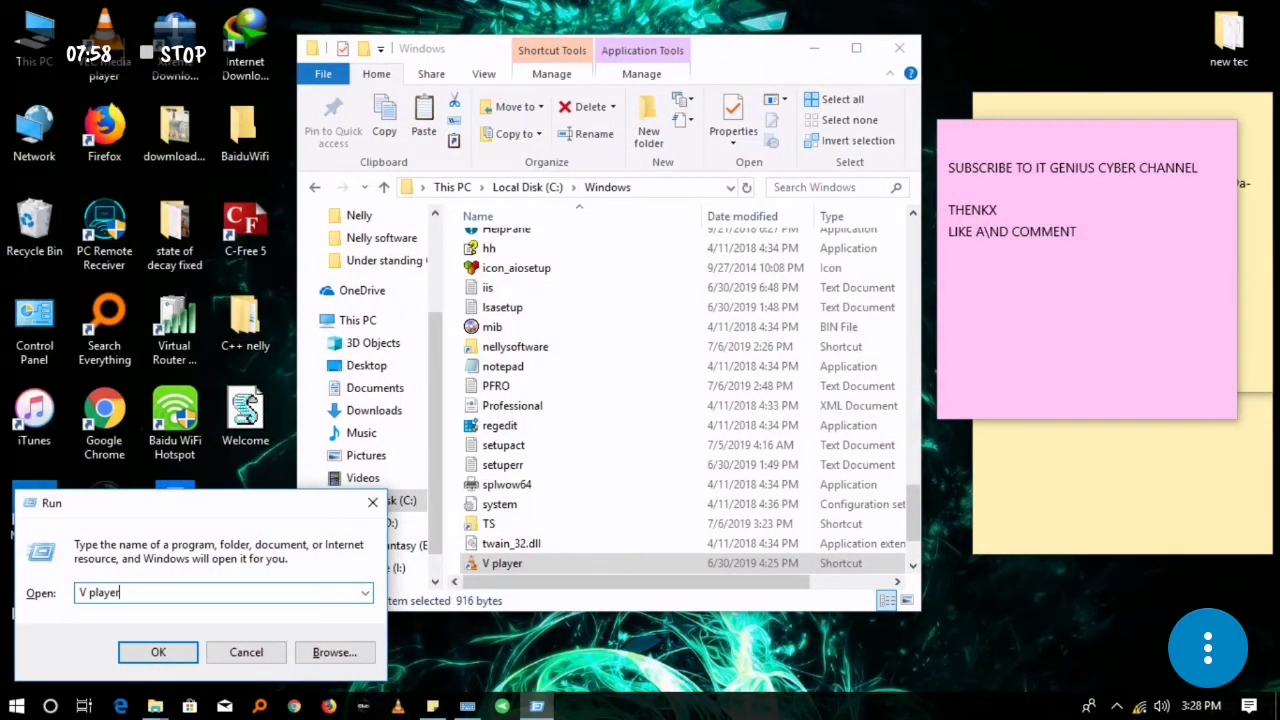
{"action": "key", "text": "Return"}
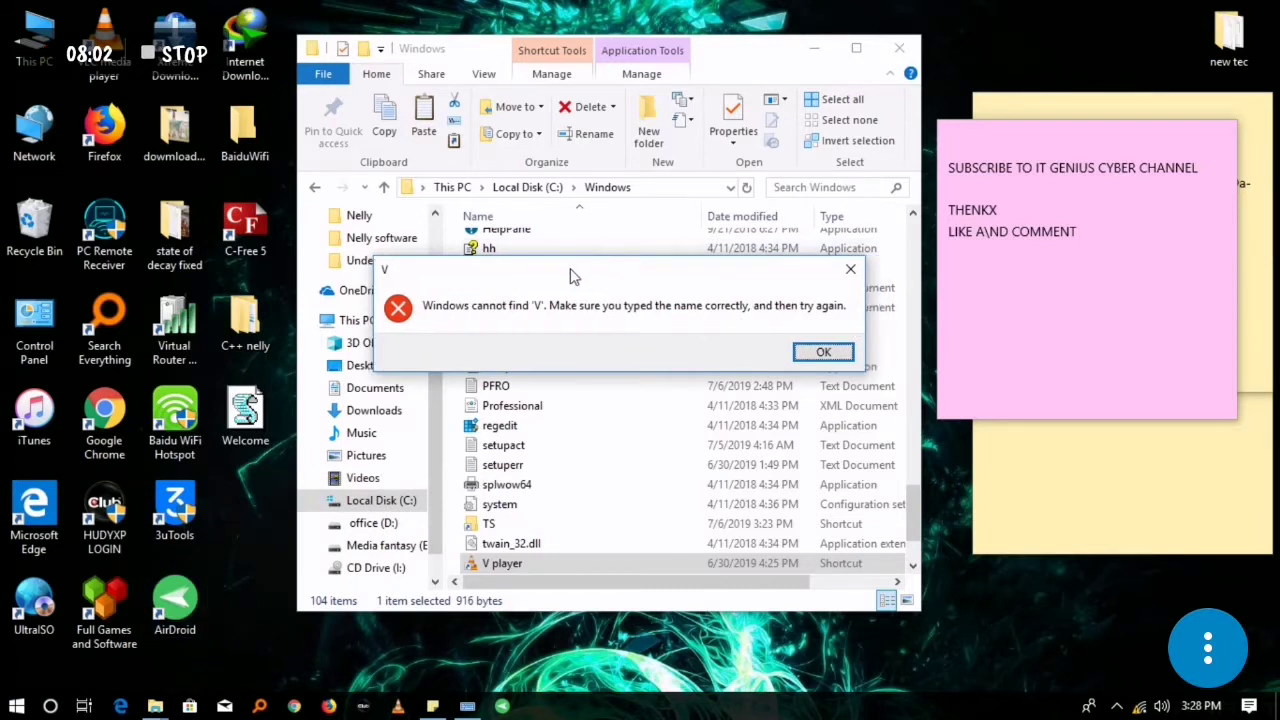
{"action": "left_click_drag", "start_coordinate": [614, 274], "coordinate": [375, 292]}
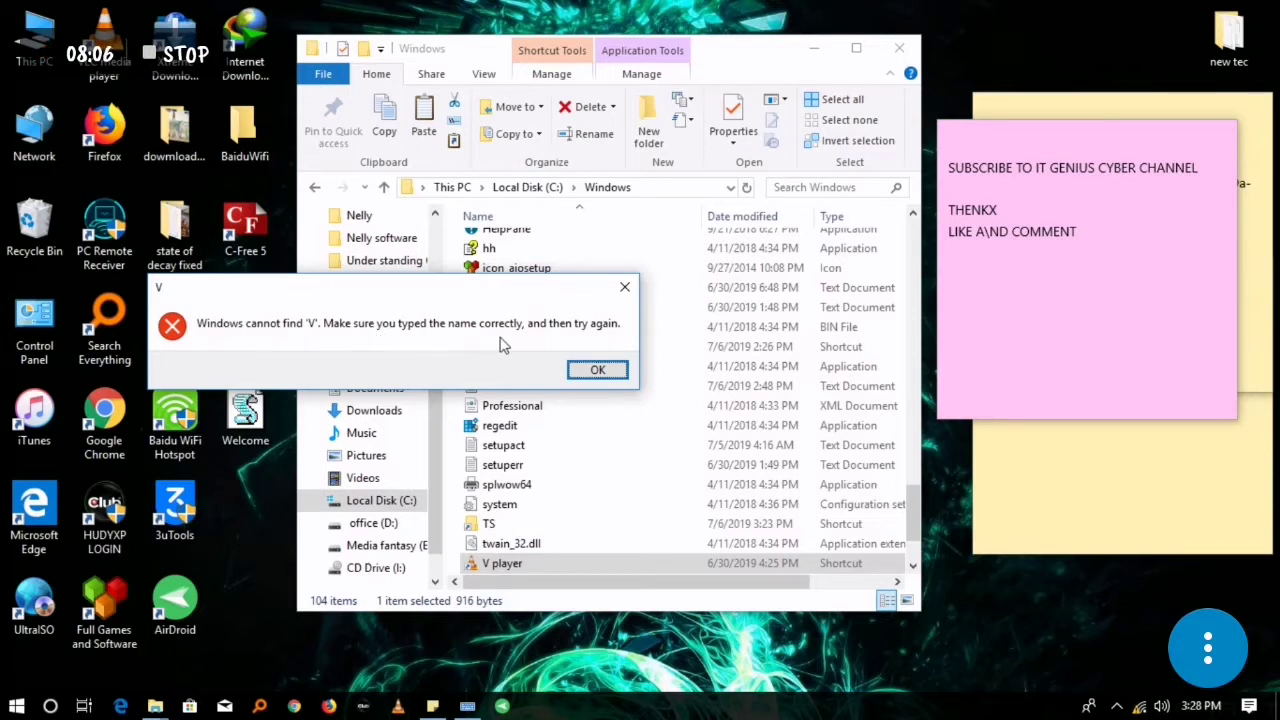
{"action": "left_click", "coordinate": [624, 287]}
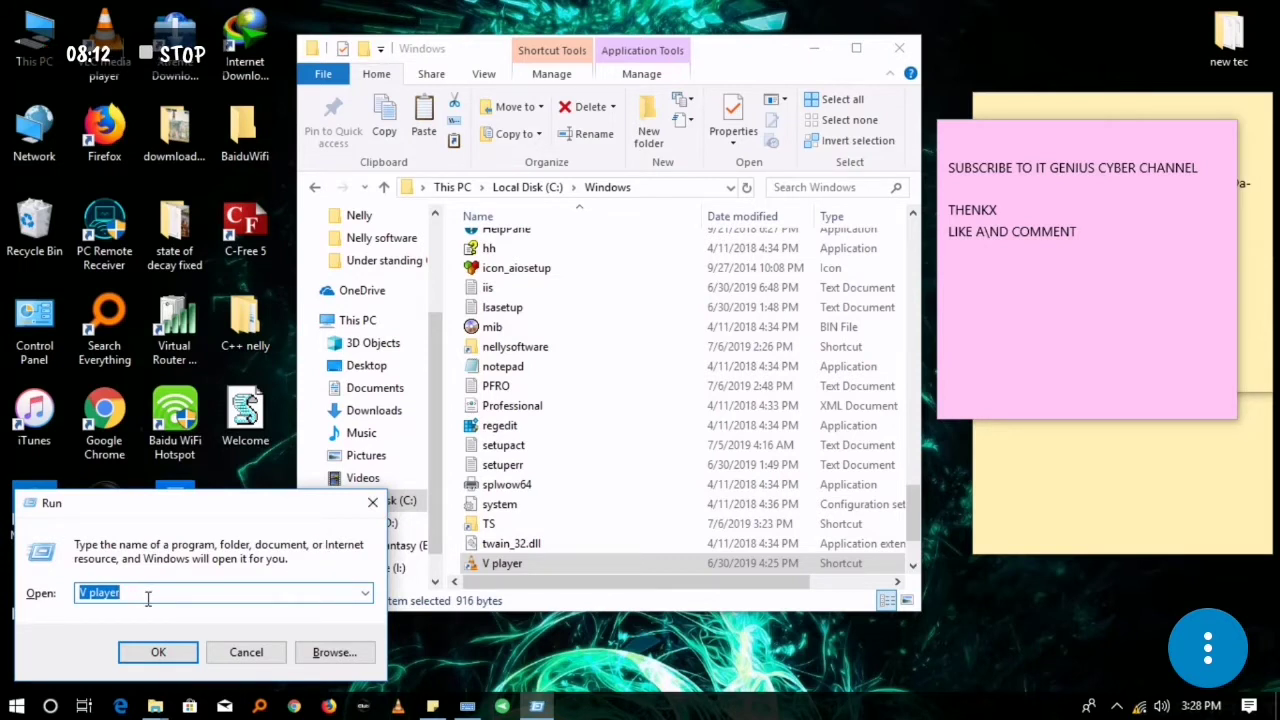
{"action": "key", "text": "BackSpace"}
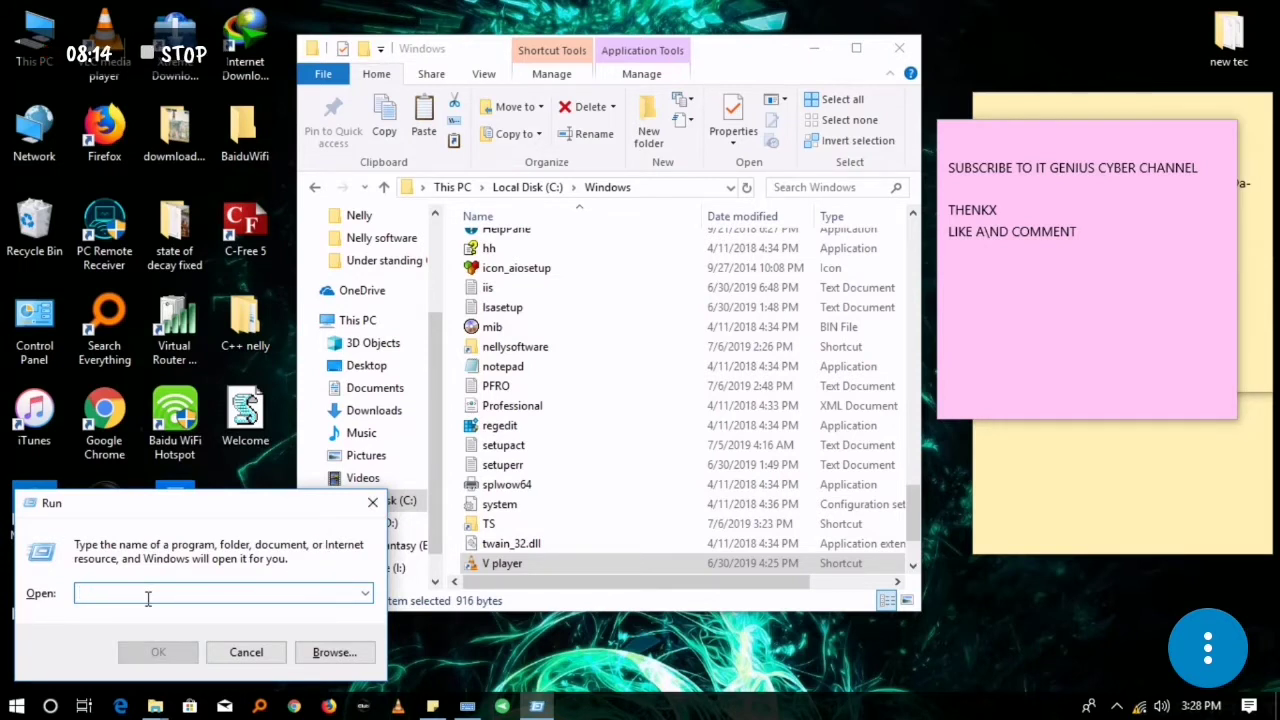
{"action": "left_click", "coordinate": [372, 502]}
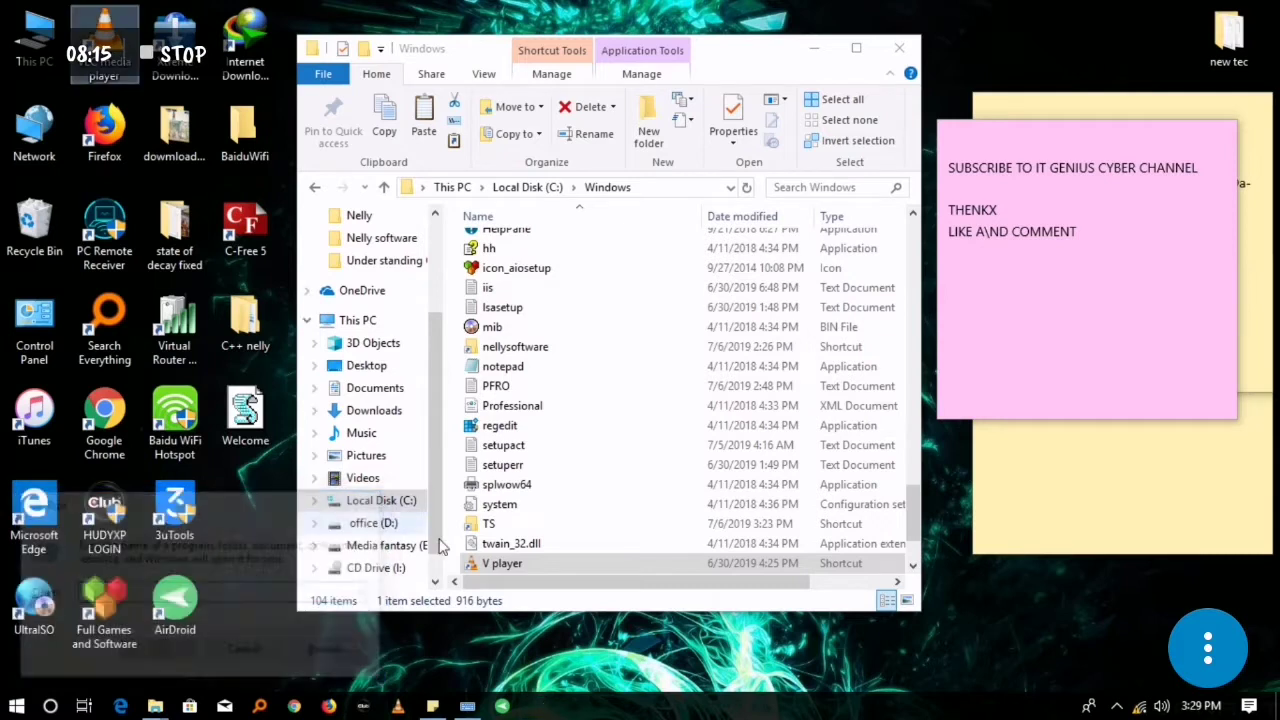
- Rename the VLC shortcut in the Windows folder to "vplayer" without a space, and dismiss the on-screen keyboard
{"action": "left_click", "coordinate": [499, 563]}
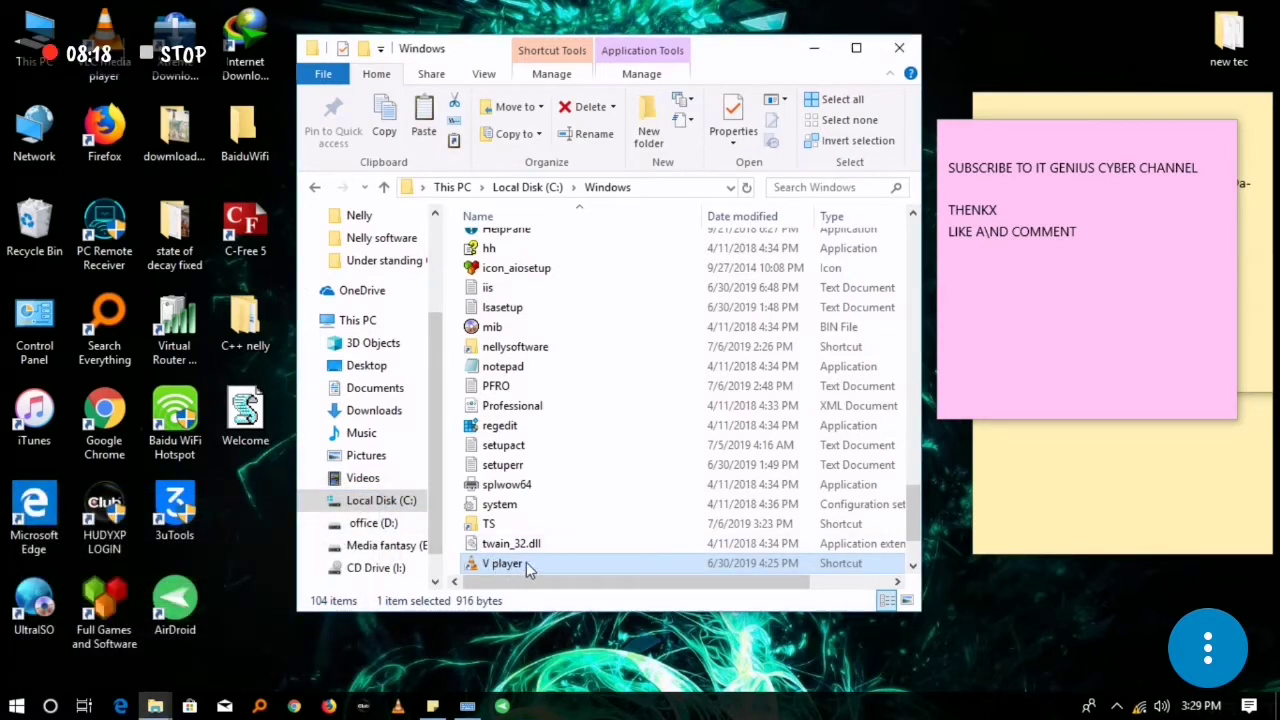
{"action": "right_click", "coordinate": [526, 562]}
{"action": "left_click", "coordinate": [597, 521]}
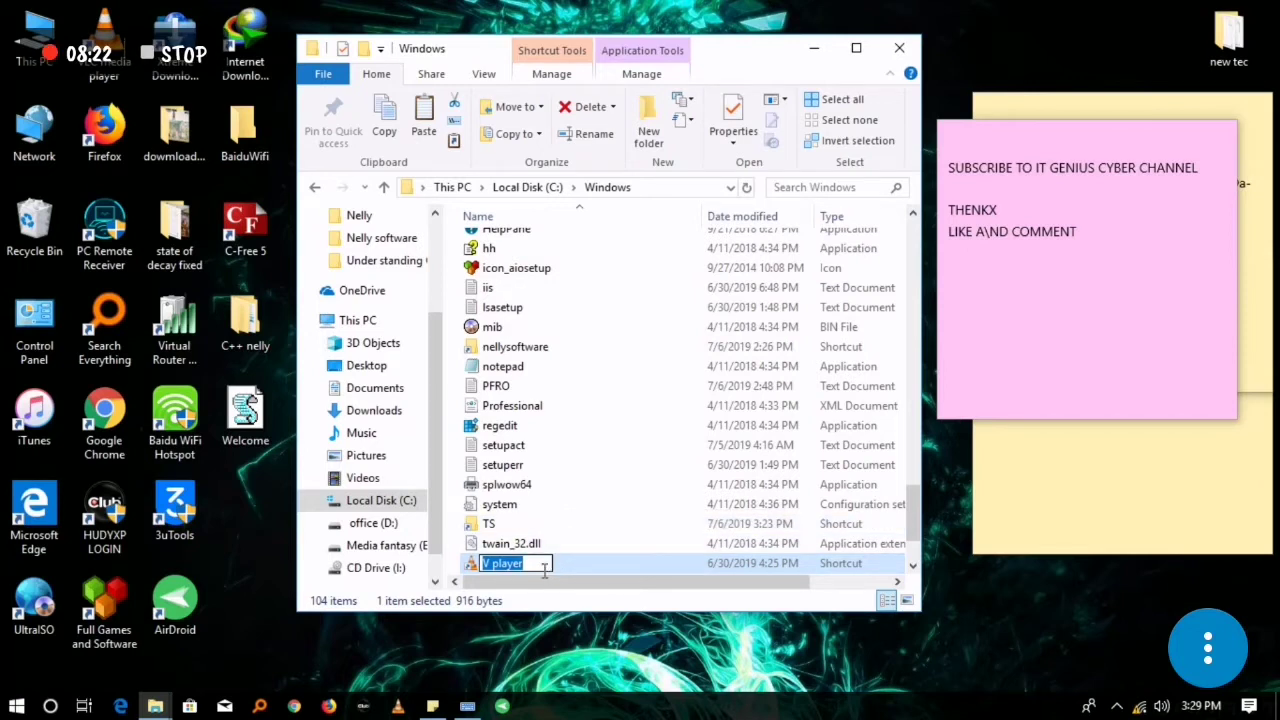
{"action": "key", "text": "BackSpace"}
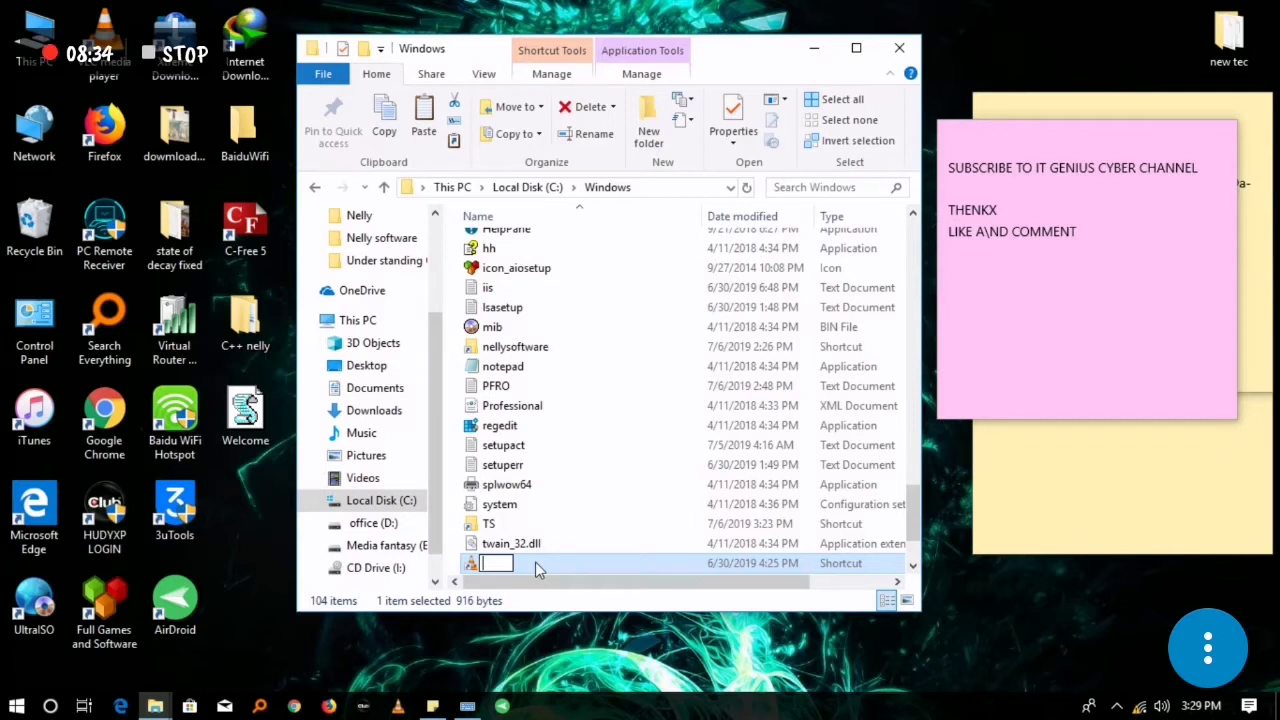
{"action": "type", "text": "vplayer"}
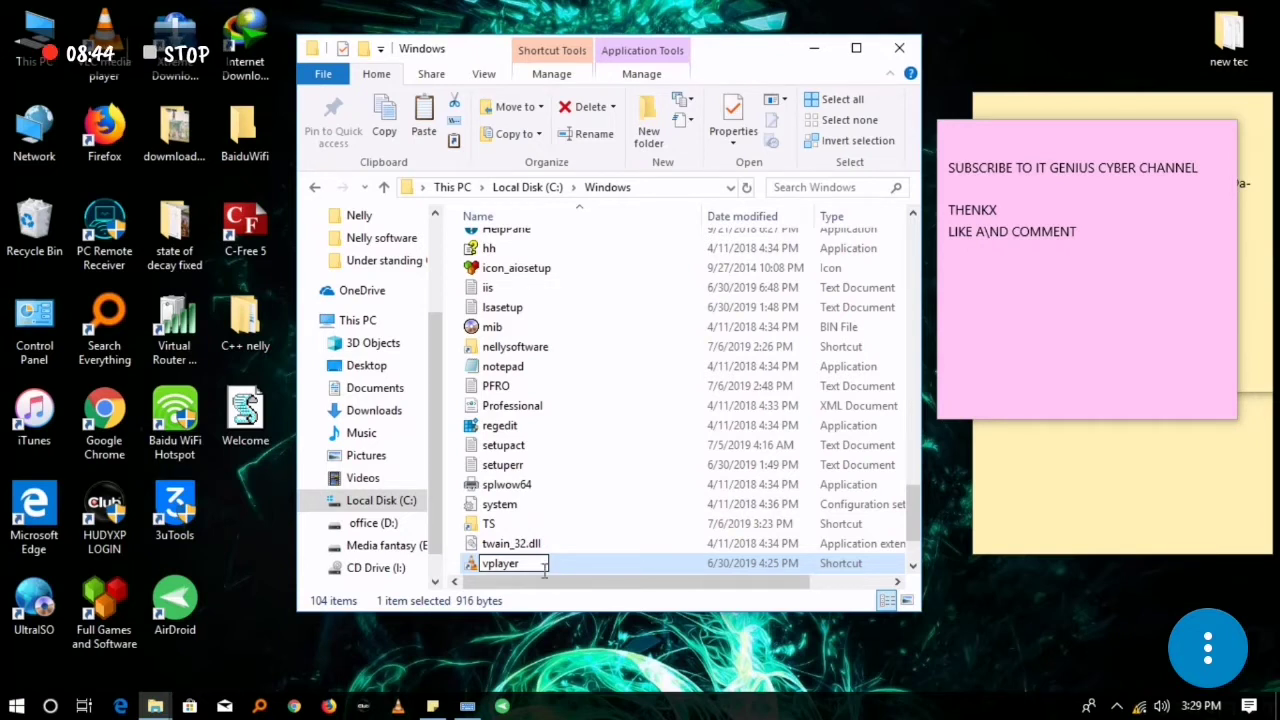
{"action": "key", "text": "ctrl+super+o"}
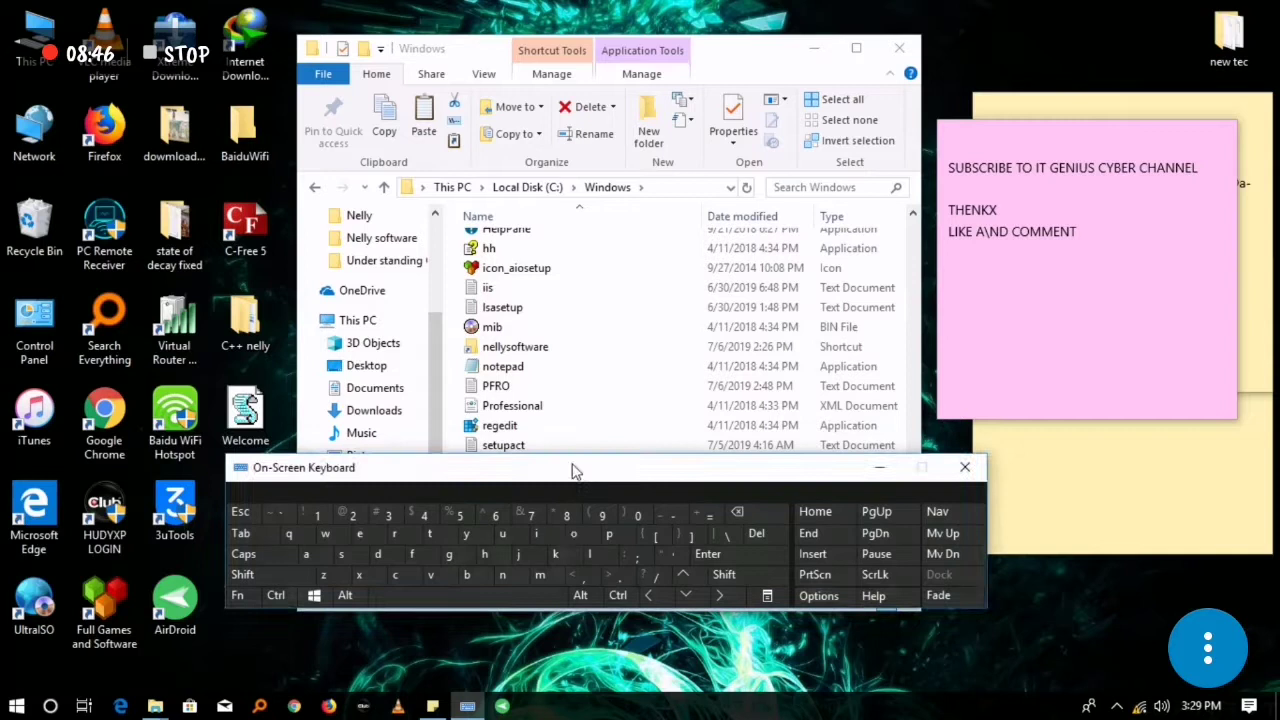
{"action": "left_click", "coordinate": [862, 468]}
{"action": "left_click", "coordinate": [866, 468]}
{"action": "left_click", "coordinate": [500, 563]}
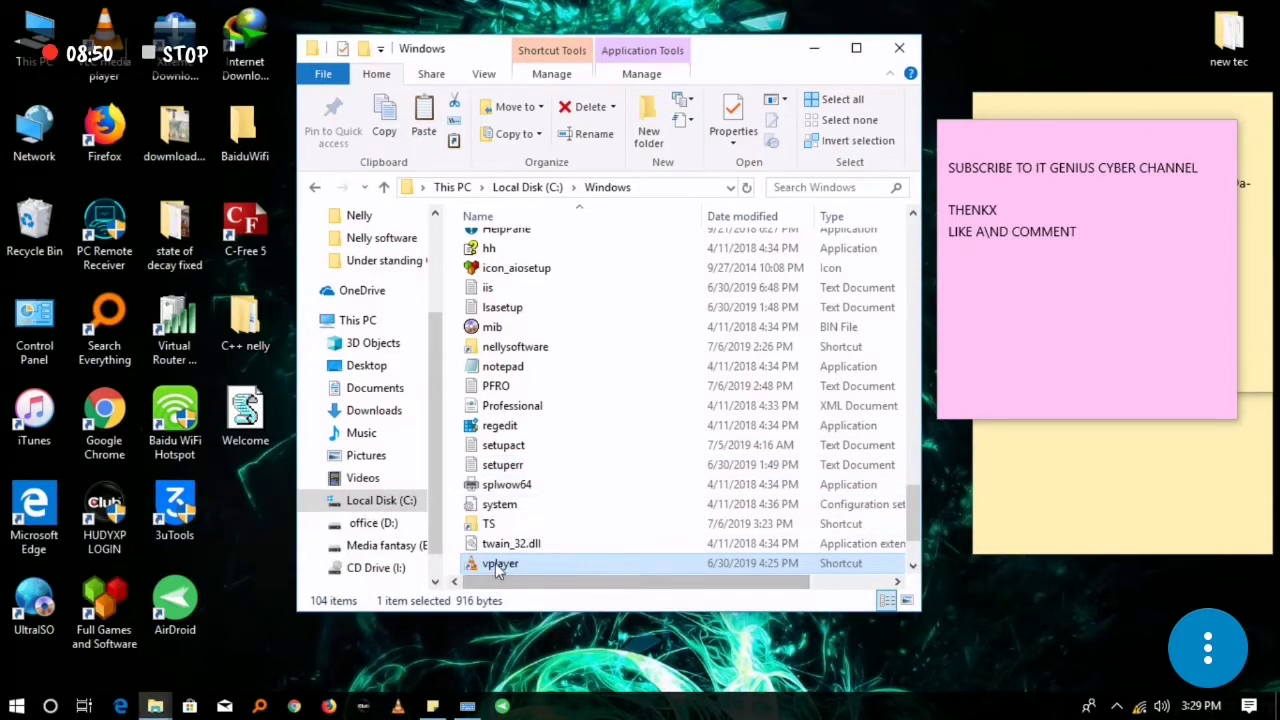
- Launch VLC by running "vplayer" from the Run dialog and maximize the player window
{"action": "key", "text": "super+r"}
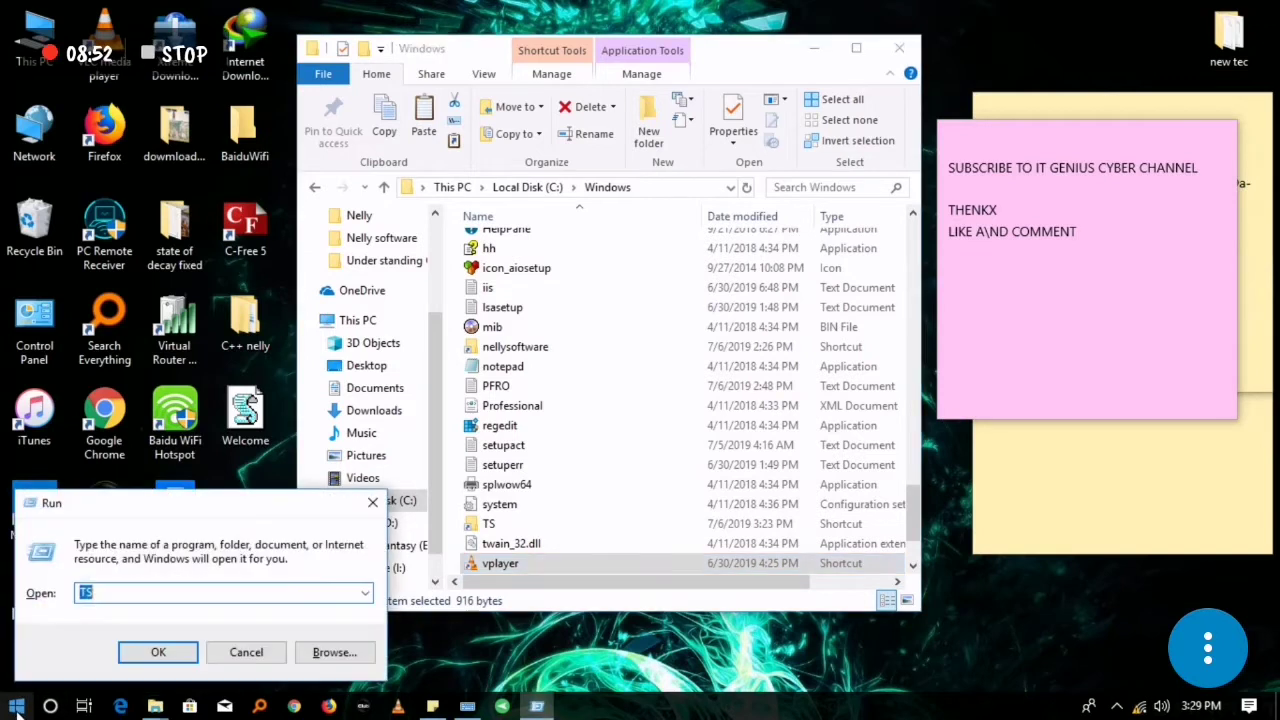
{"action": "type", "text": "v"}
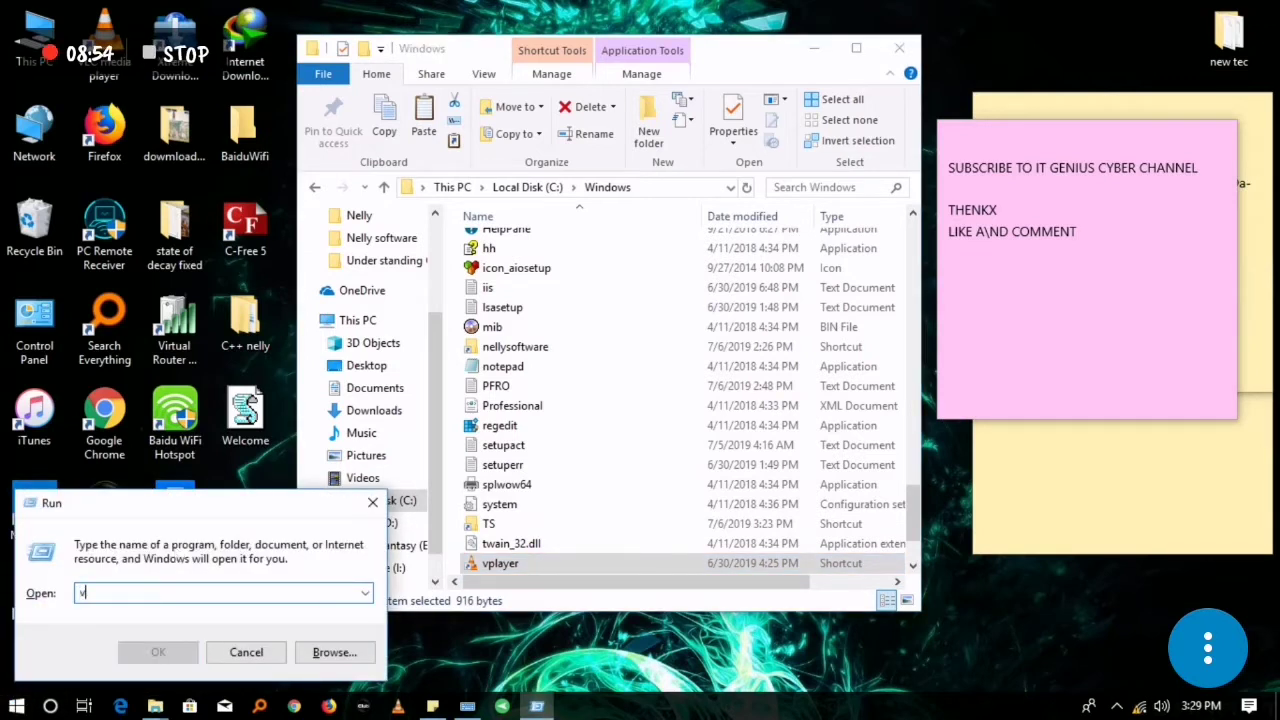
{"action": "type", "text": "player"}
{"action": "key", "text": "Return"}
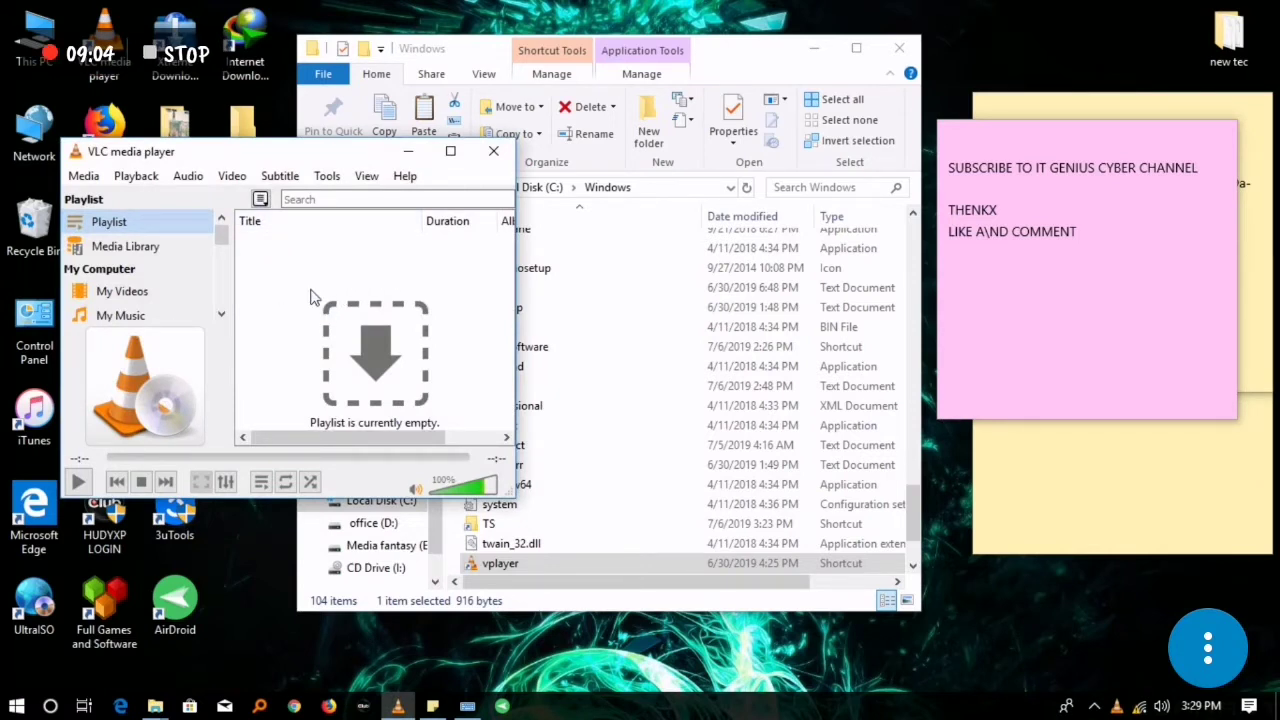
{"action": "double_click", "coordinate": [220, 160]}
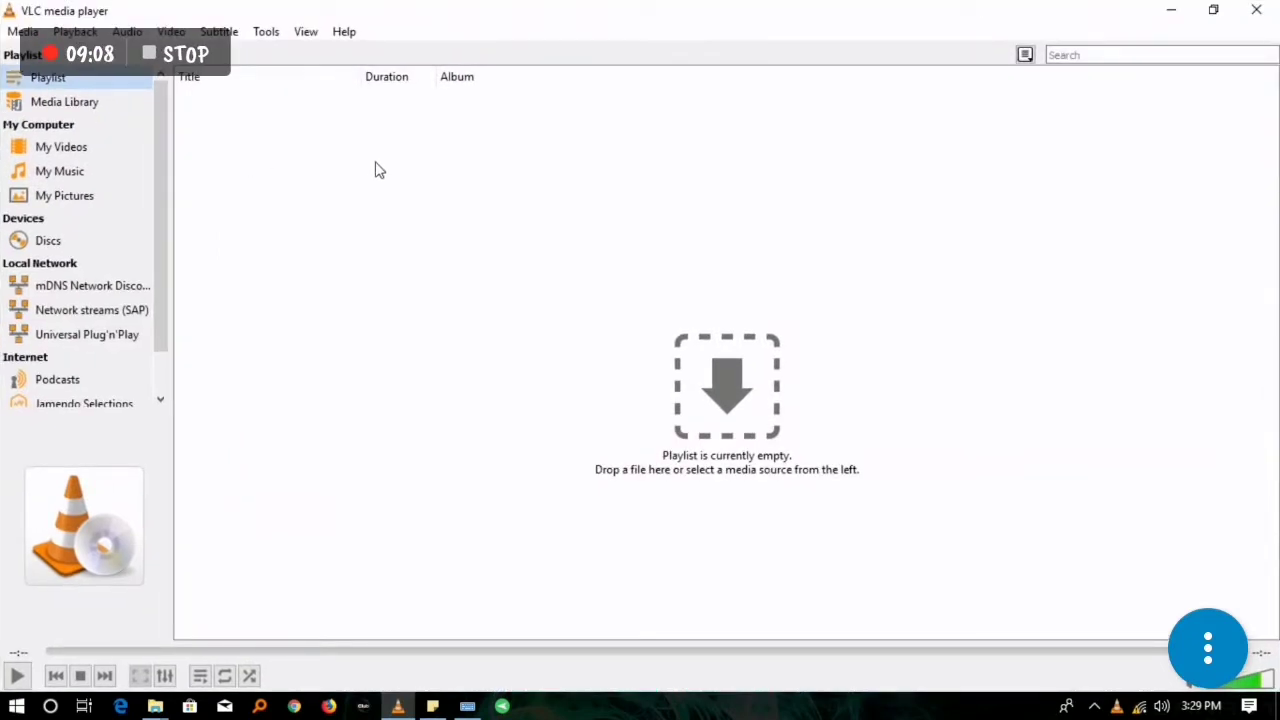
- Restore the VLC window to its smaller size and open the programming folder on the office (D:) drive from This PC
{"action": "left_click_drag", "start_coordinate": [624, 17], "coordinate": [628, 76]}
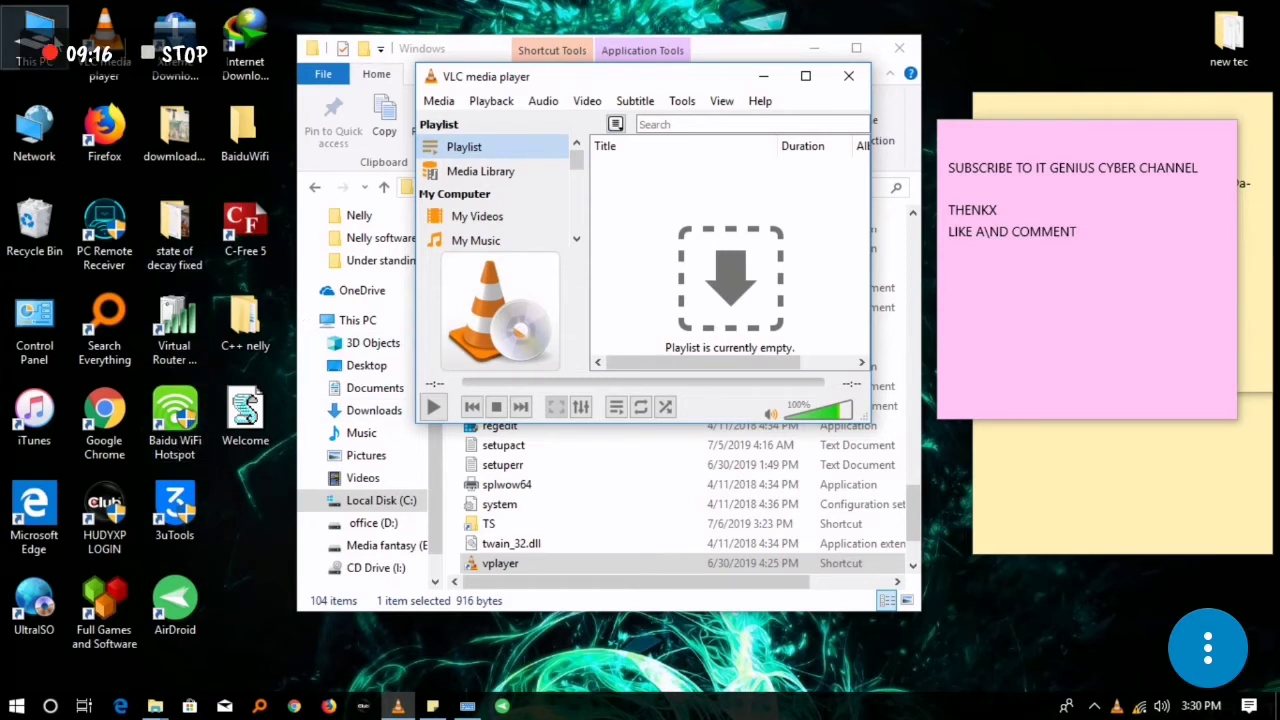
{"action": "double_click", "coordinate": [40, 40]}
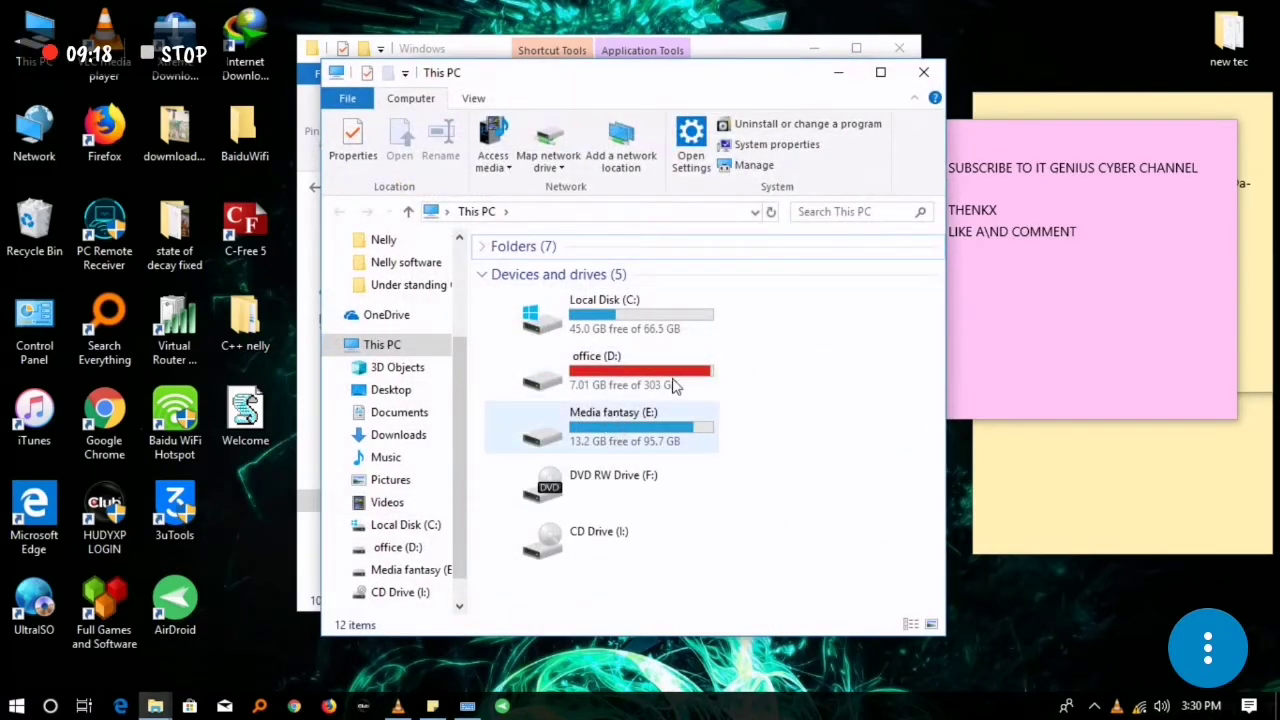
{"action": "double_click", "coordinate": [645, 357]}
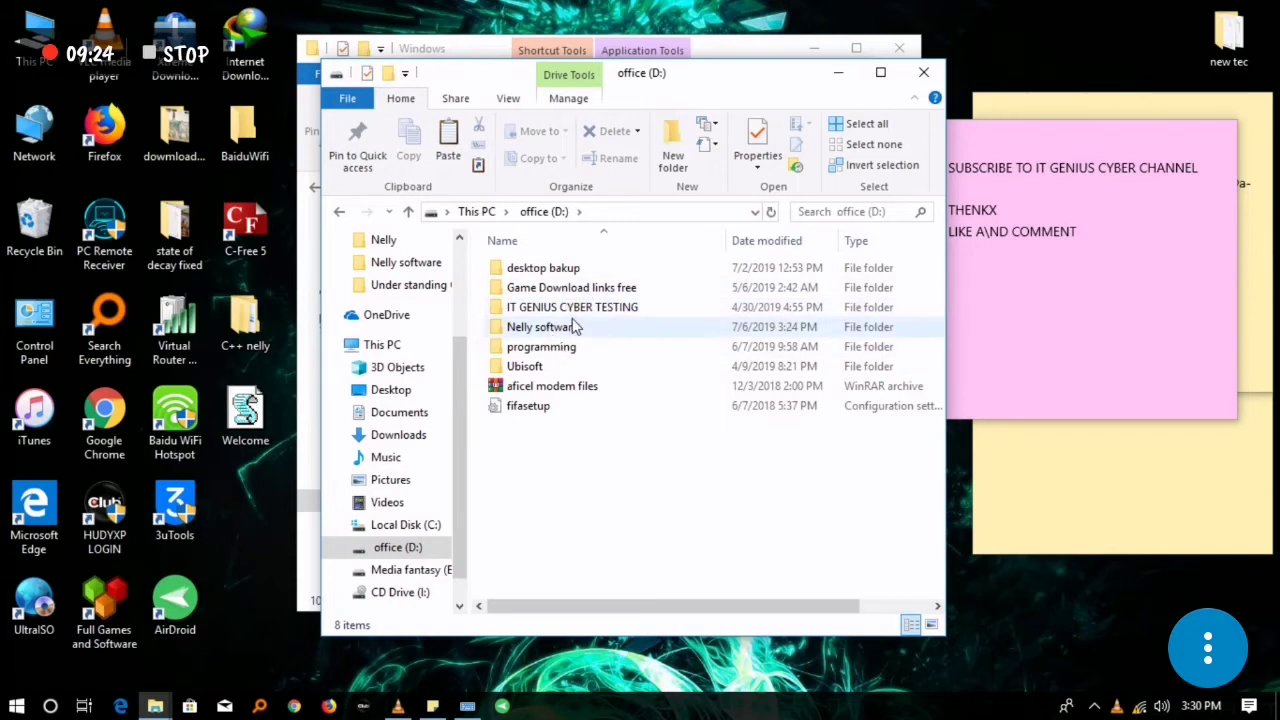
{"action": "double_click", "coordinate": [560, 347]}
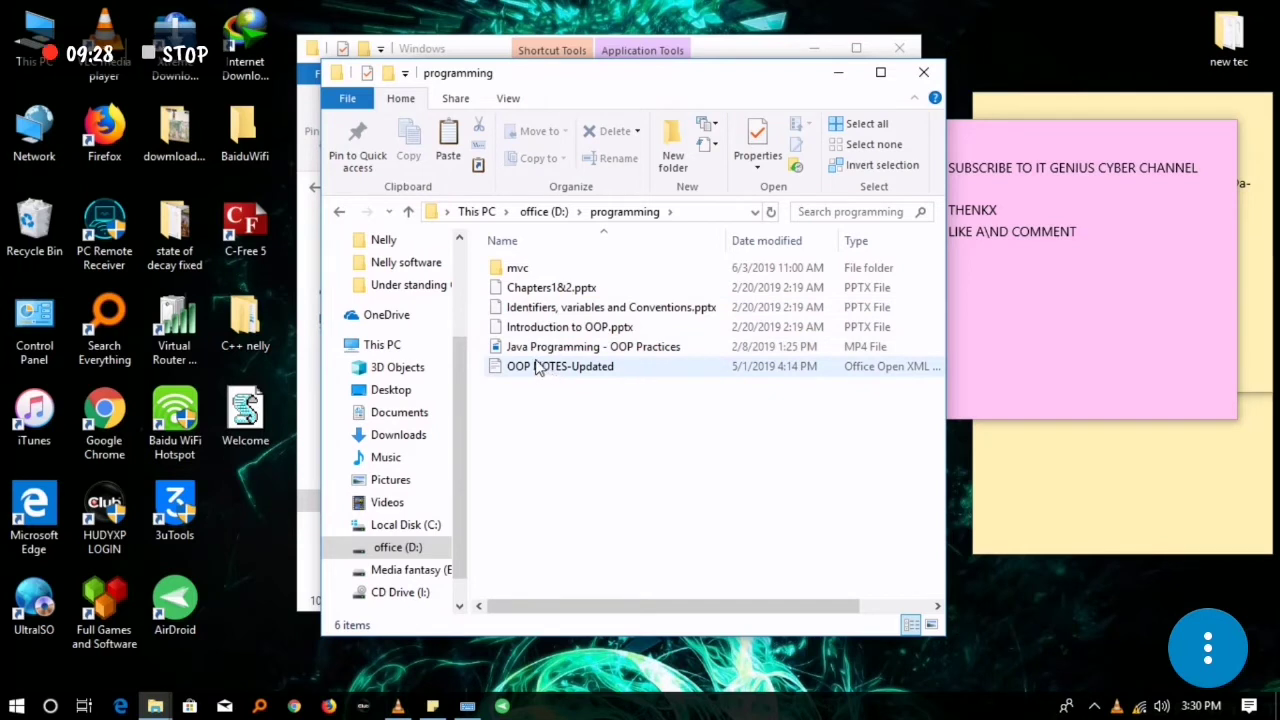
- Examine the OOP notes, Java Programming video and presentation files in the programming folder as possible shortcut targets
{"action": "left_click", "coordinate": [537, 368]}
{"action": "left_click", "coordinate": [527, 352]}
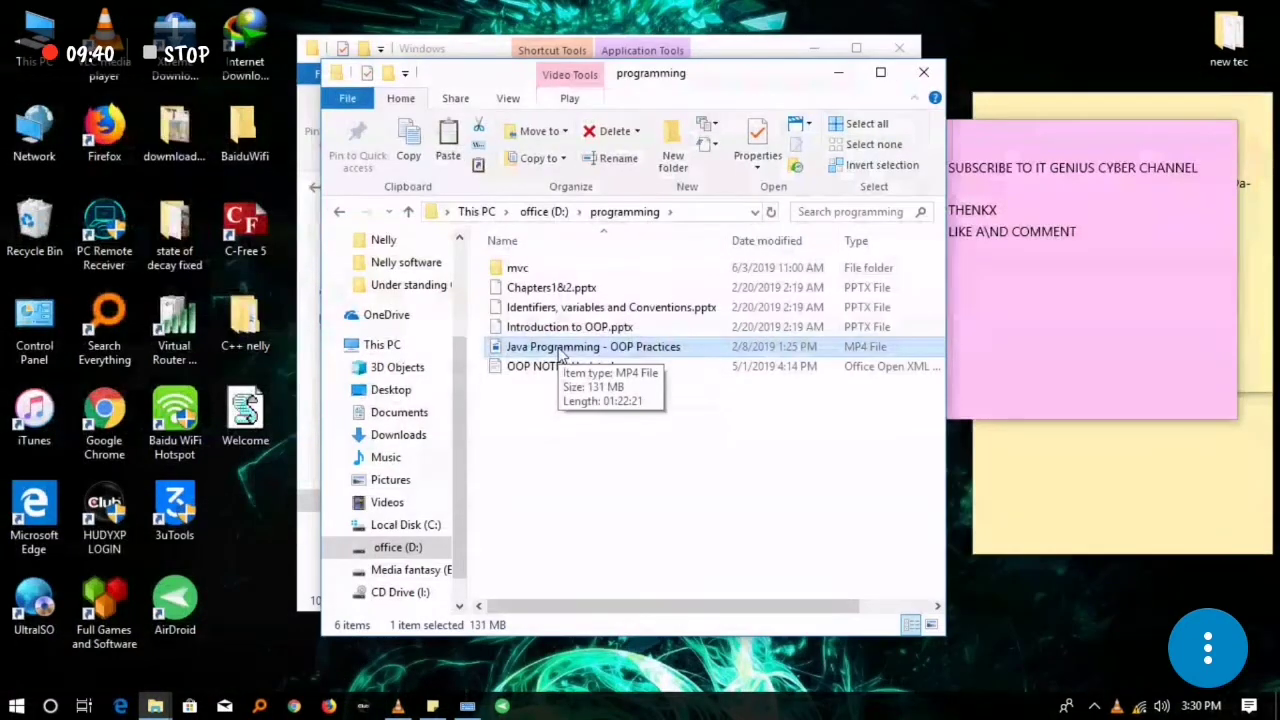
{"action": "left_click", "coordinate": [566, 369]}
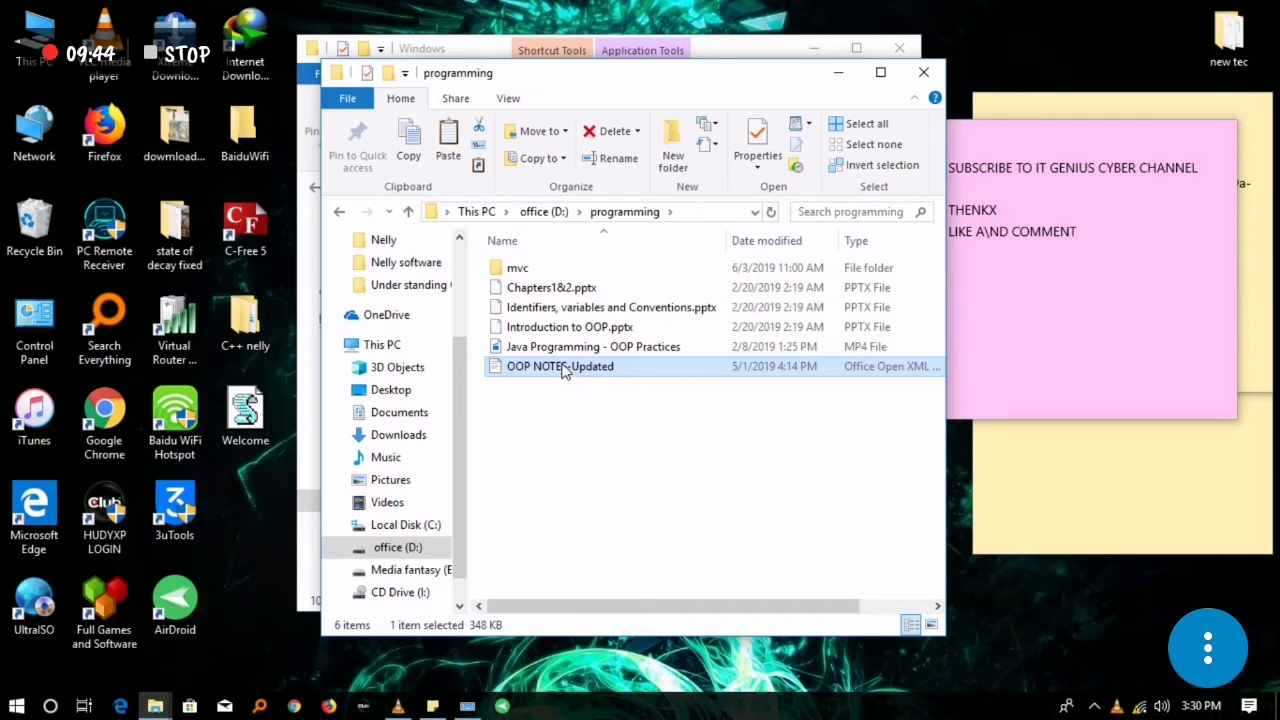
{"action": "left_click", "coordinate": [555, 350]}
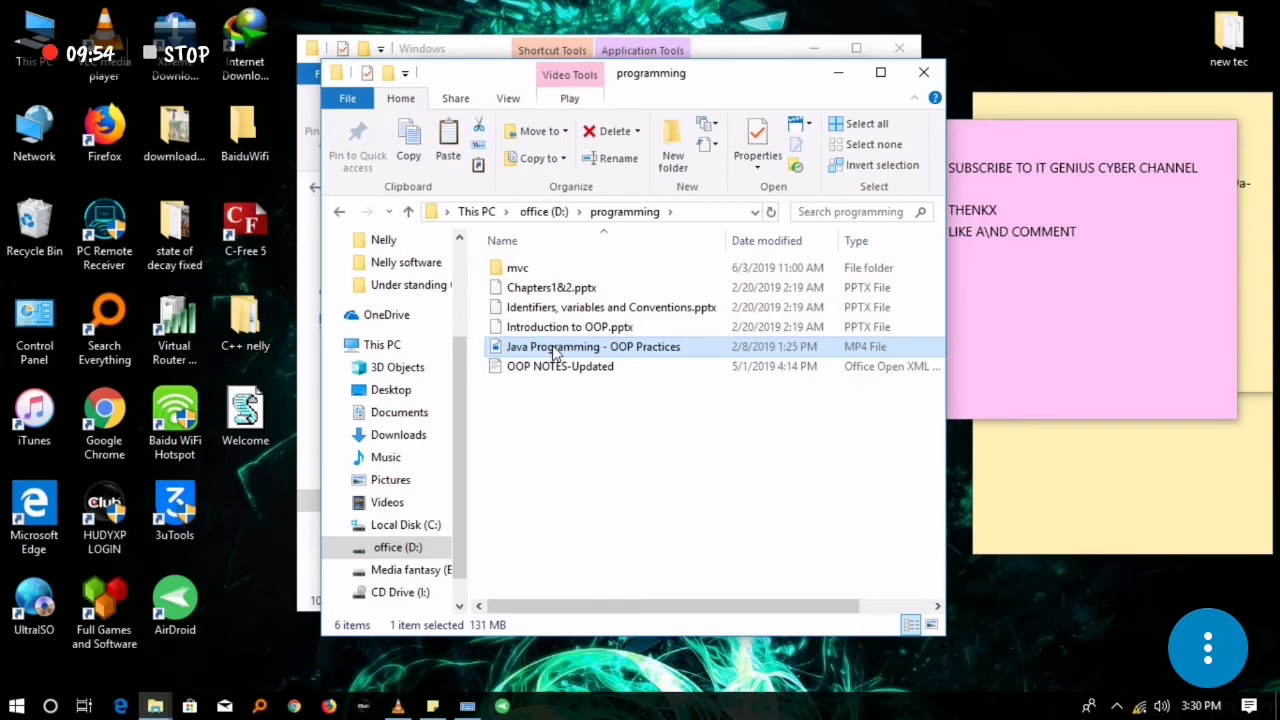
{"action": "left_click", "coordinate": [567, 329]}
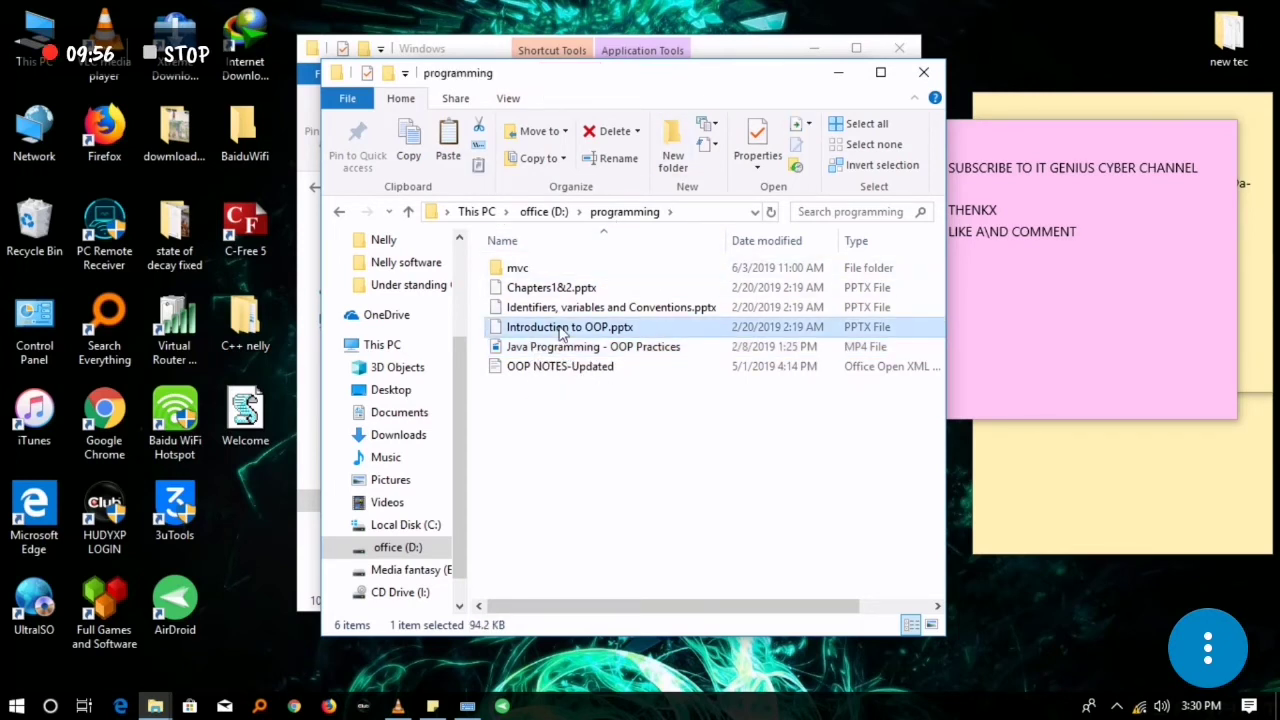
{"action": "left_click", "coordinate": [560, 287]}
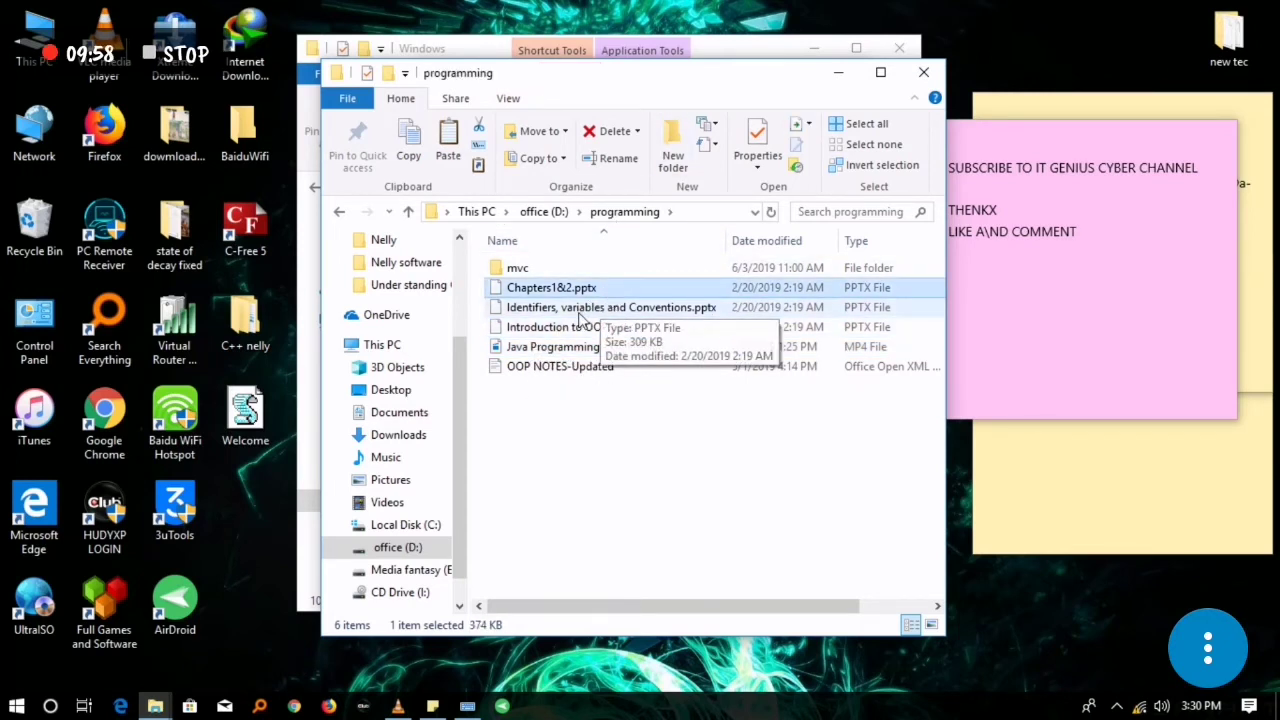
{"action": "left_click", "coordinate": [578, 310]}
{"action": "left_click", "coordinate": [562, 329]}
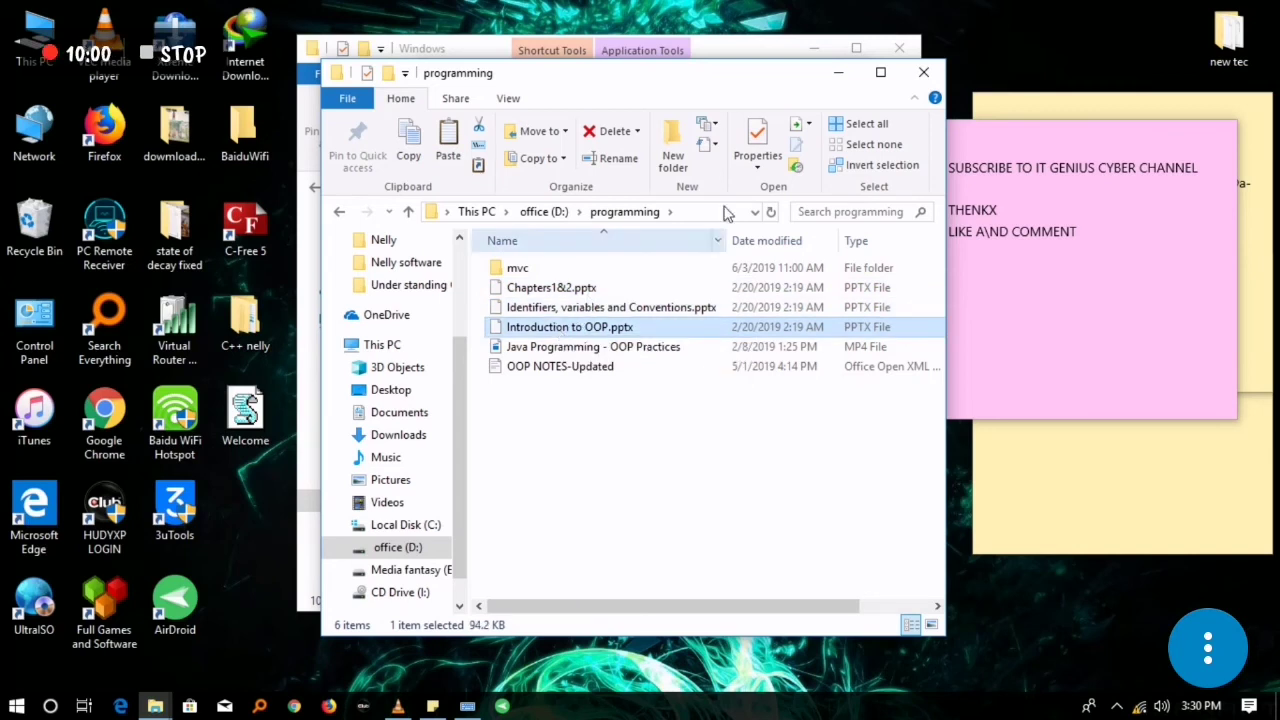
- Close the programming folder window and minimize the VLC and Windows folder windows to reveal the desktop
{"action": "left_click", "coordinate": [923, 72]}
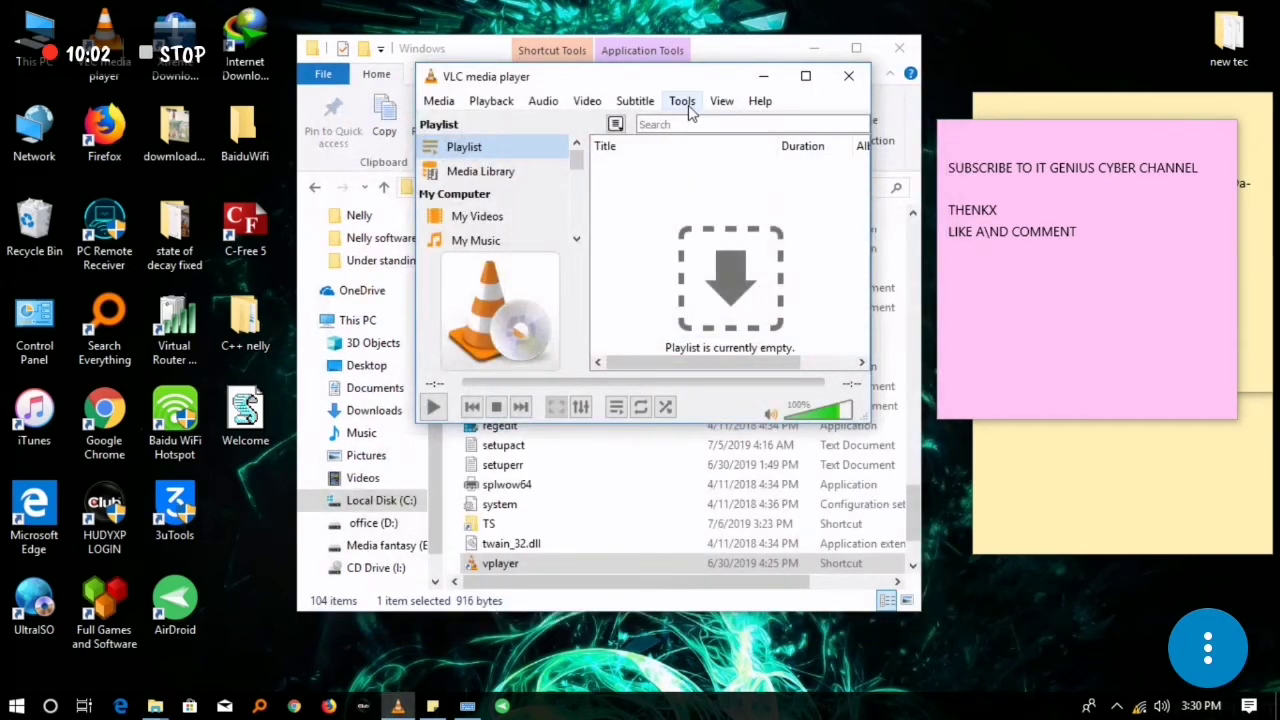
{"action": "left_click", "coordinate": [761, 79]}
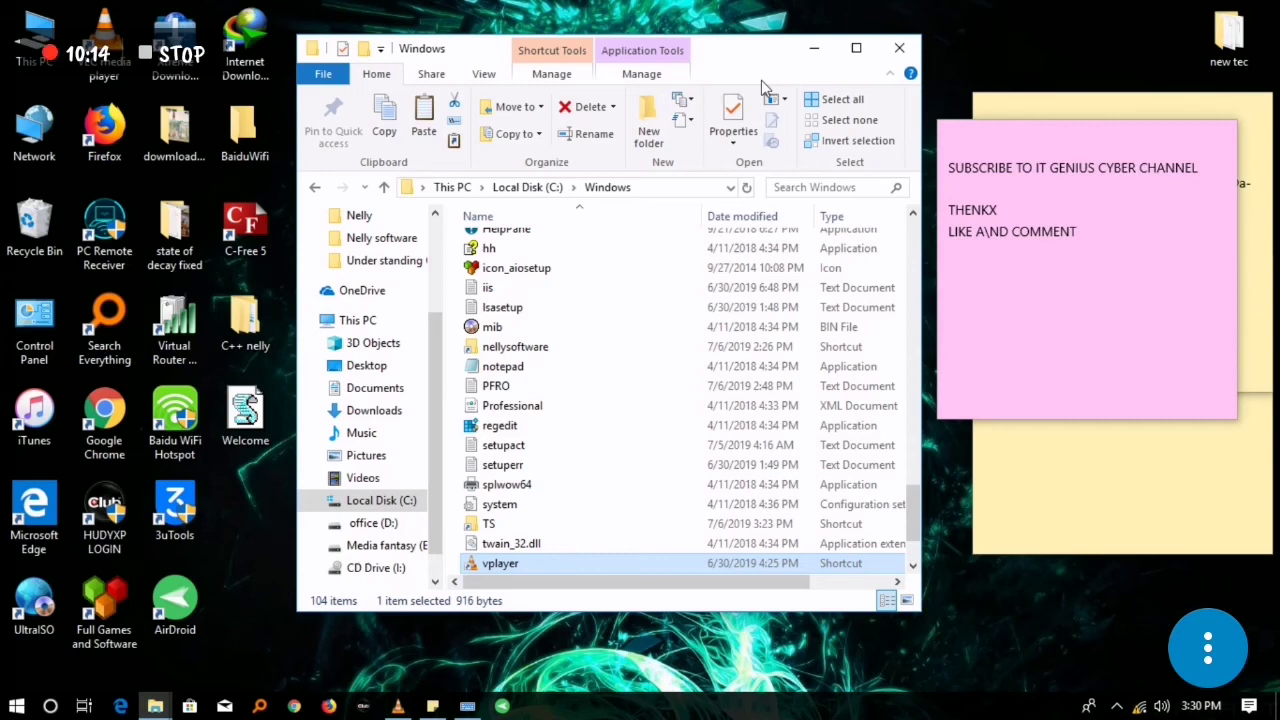
{"action": "left_click", "coordinate": [814, 48]}
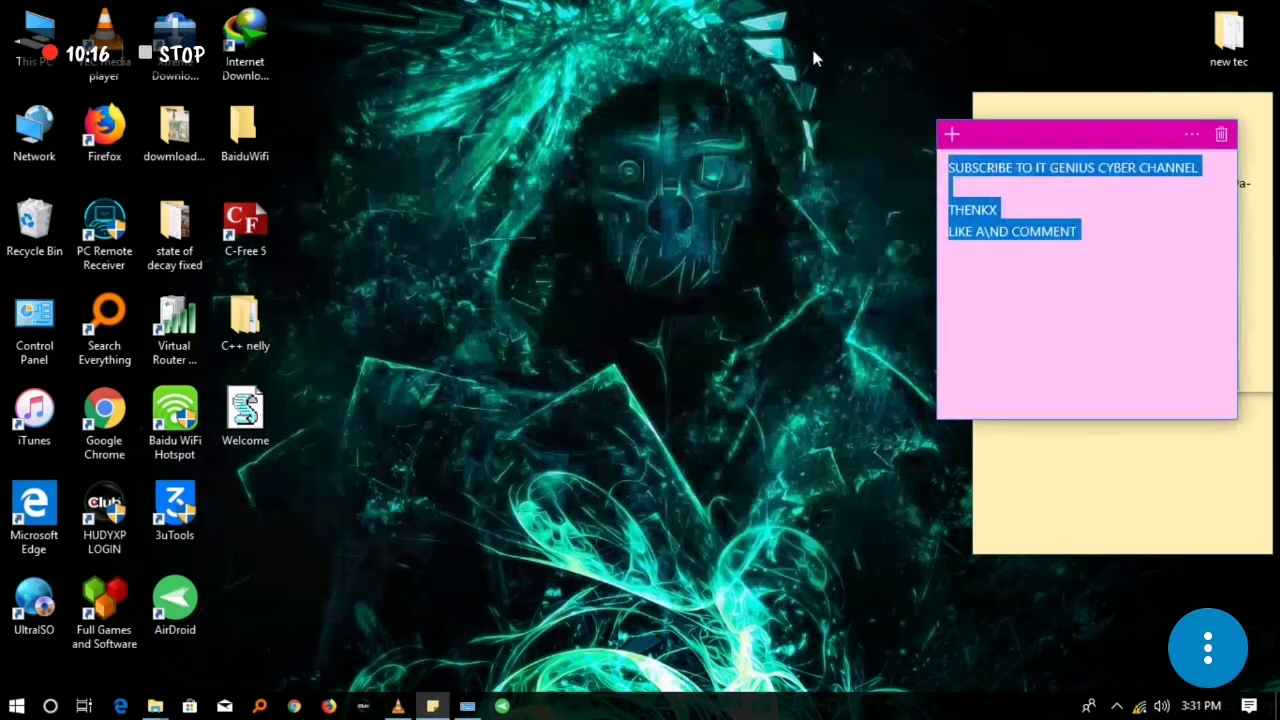